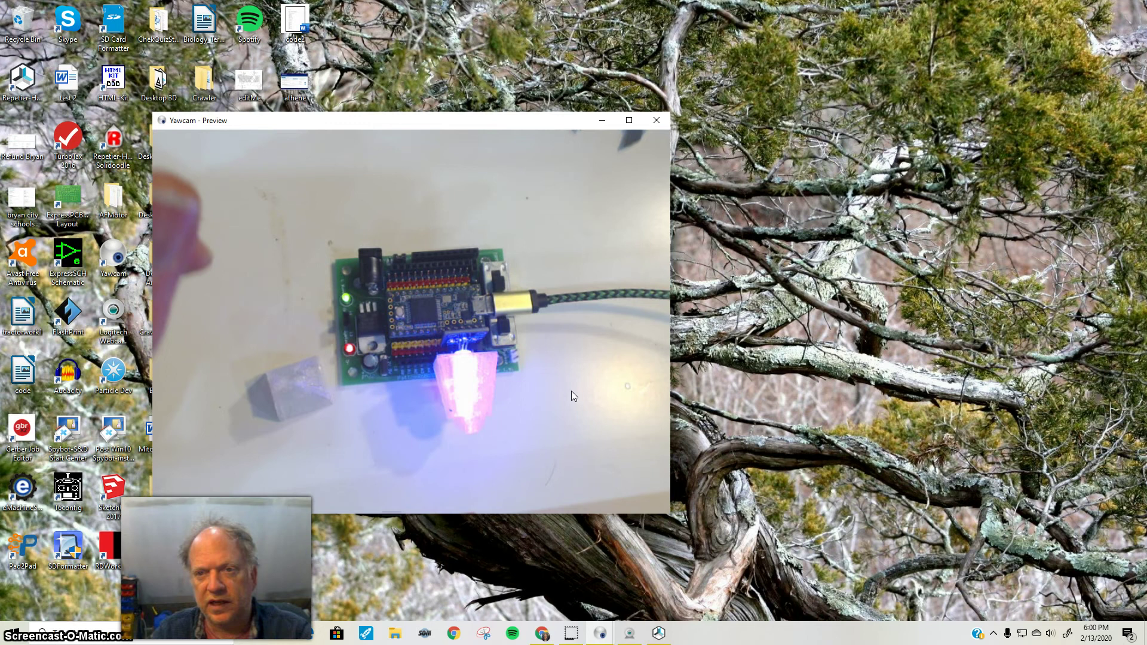
Switch to SketchUp in the browser and delete the default standing figure from the model.
click(543, 634)
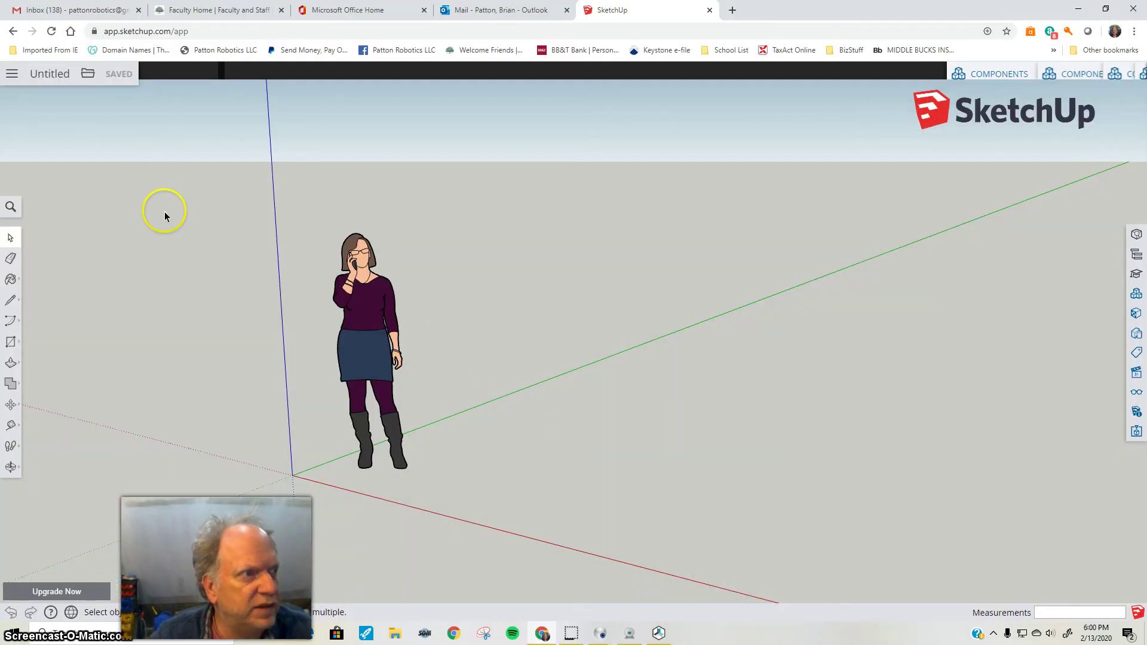
click(368, 325)
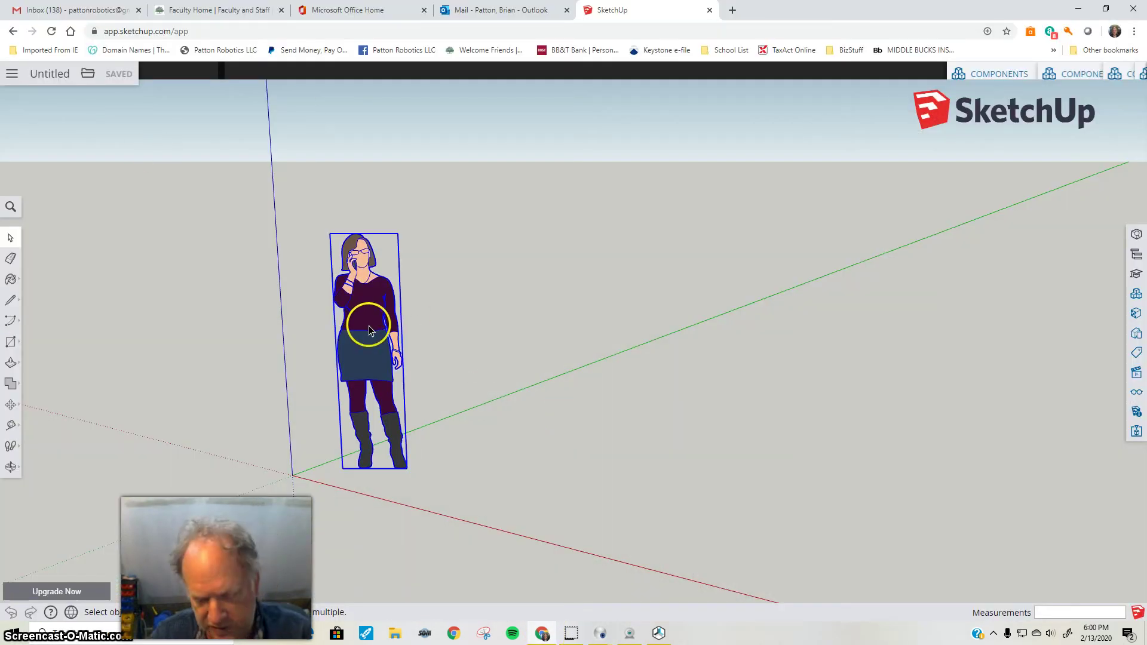
key(Delete)
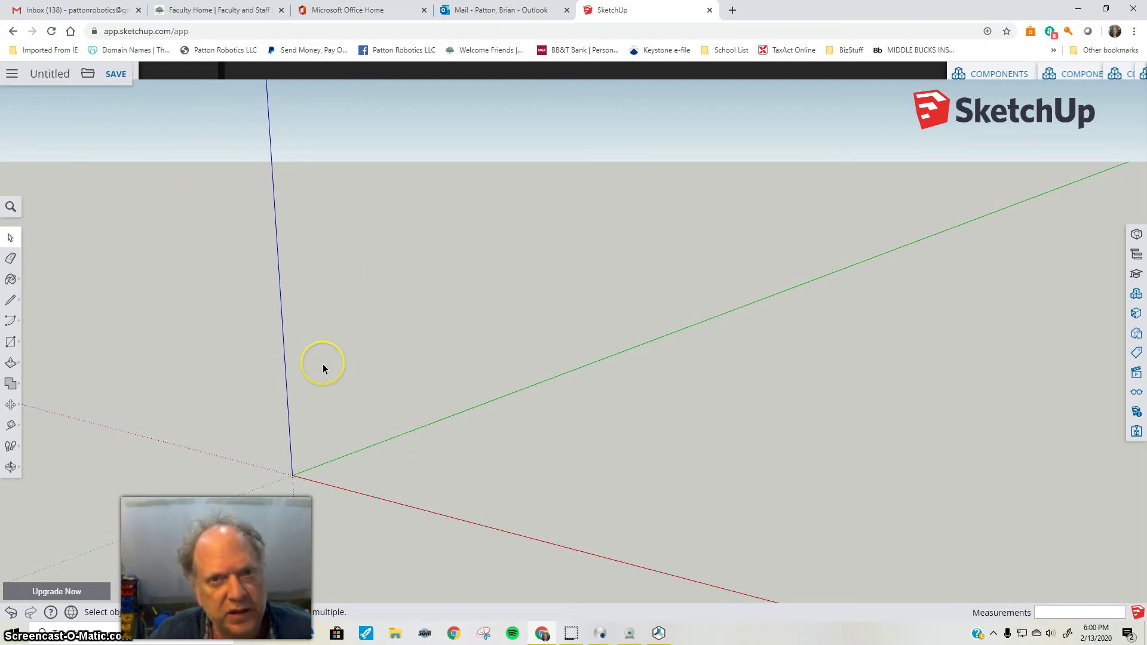
Draw a 20 by 20 mm square on the ground plane with its first corner at the origin.
click(10, 341)
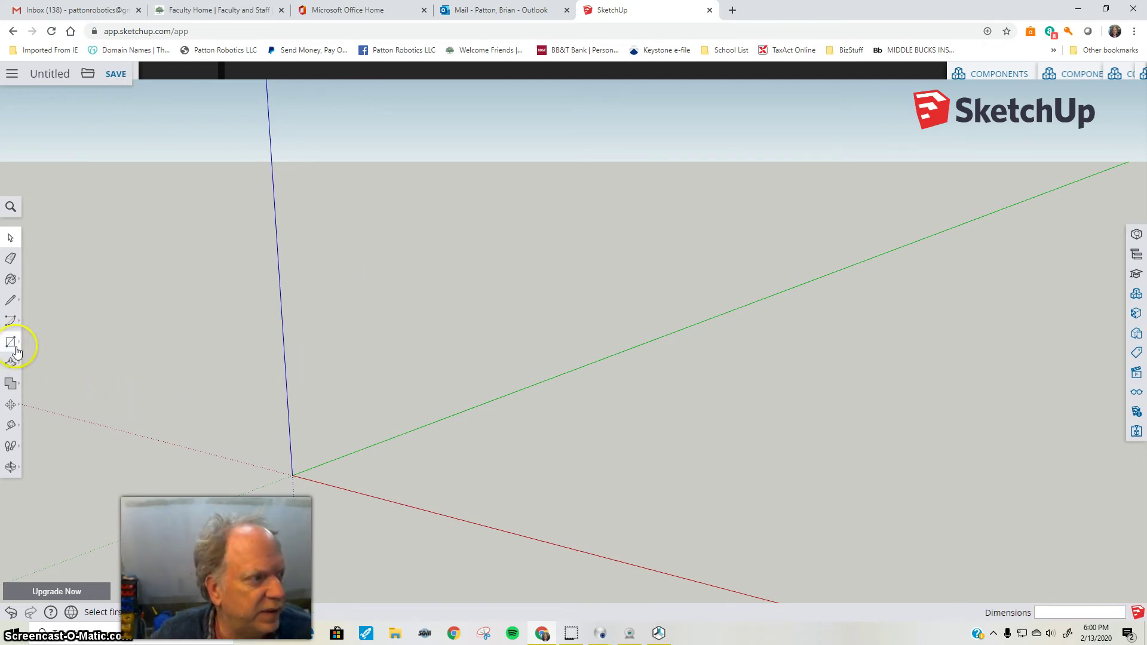
click(292, 475)
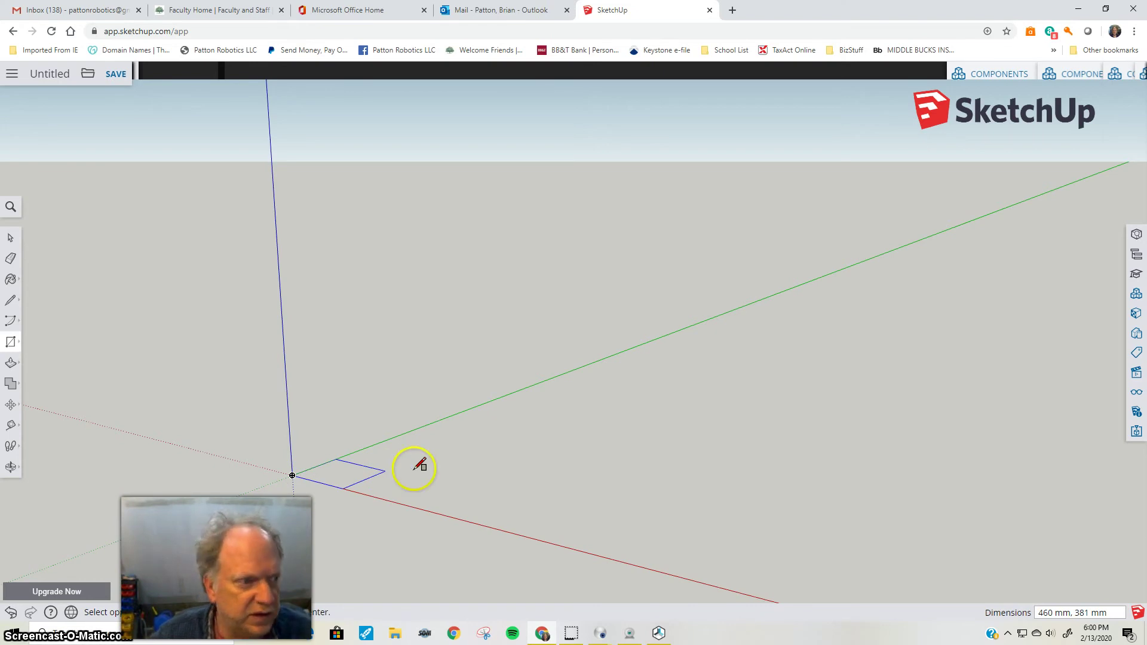
click(432, 465)
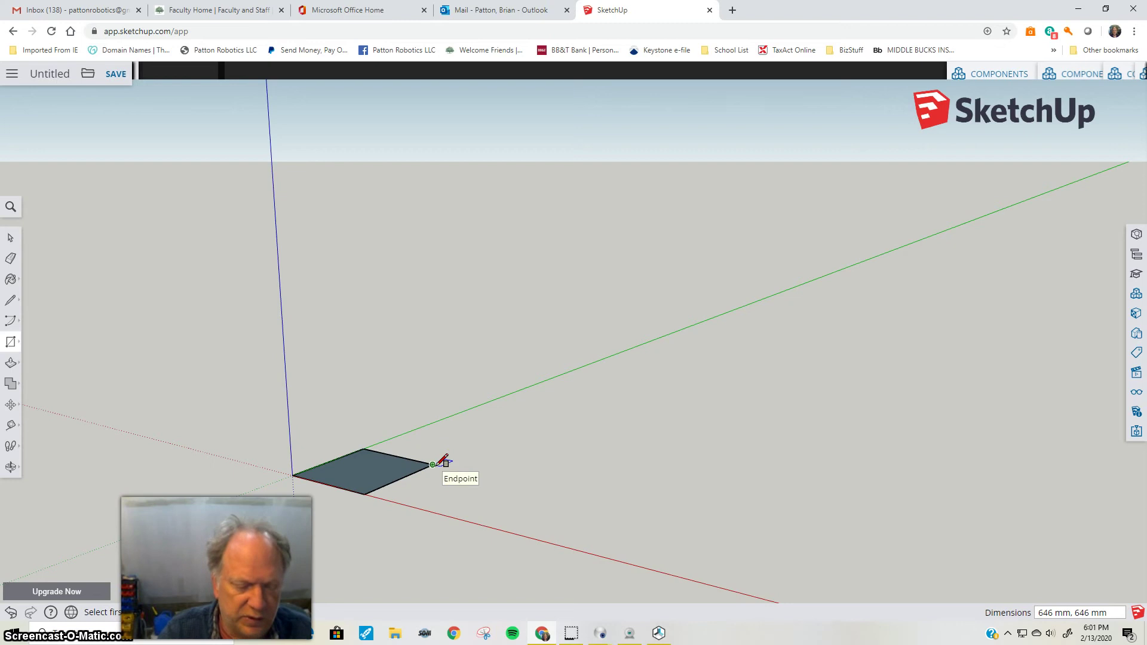
text(20,)
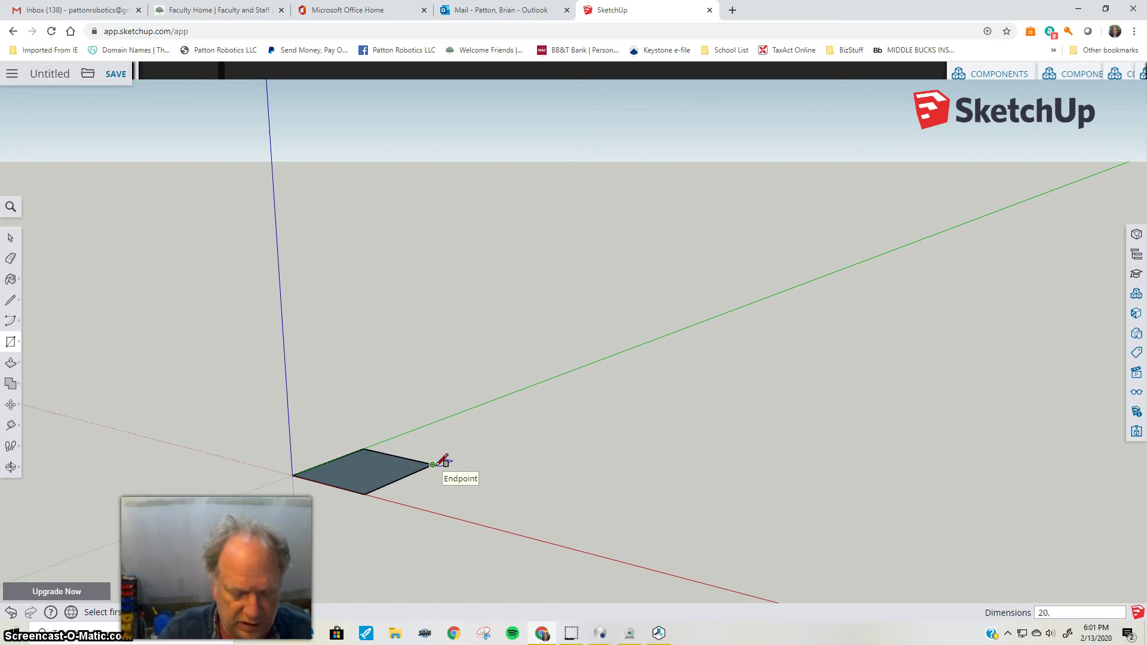
text(20)
key(Return)
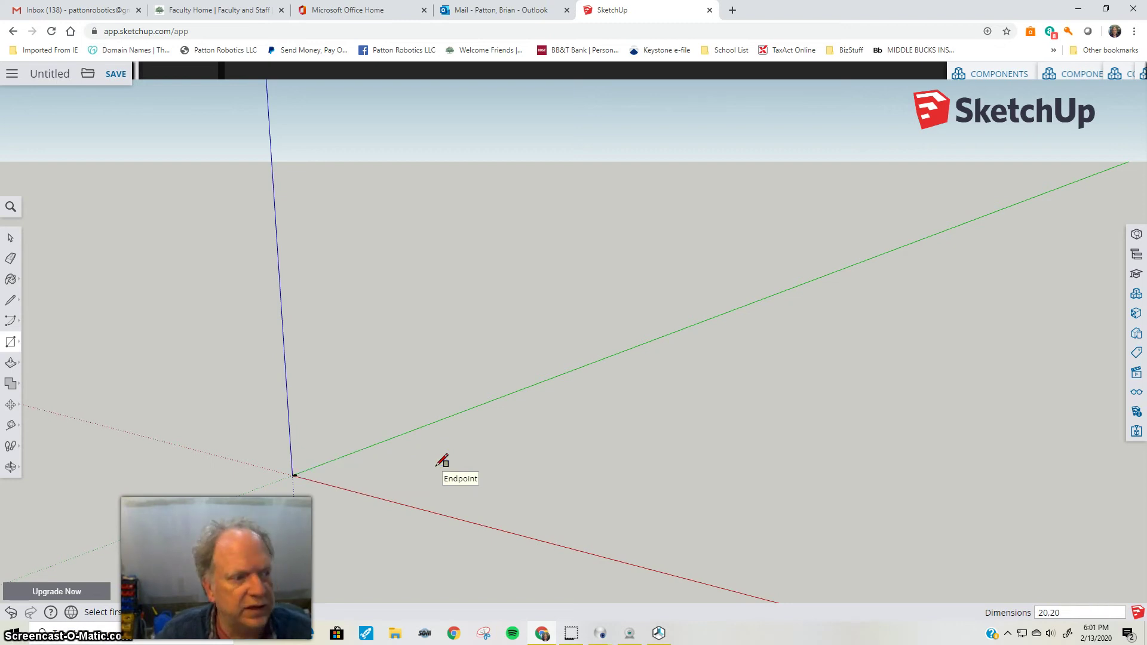
click(417, 466)
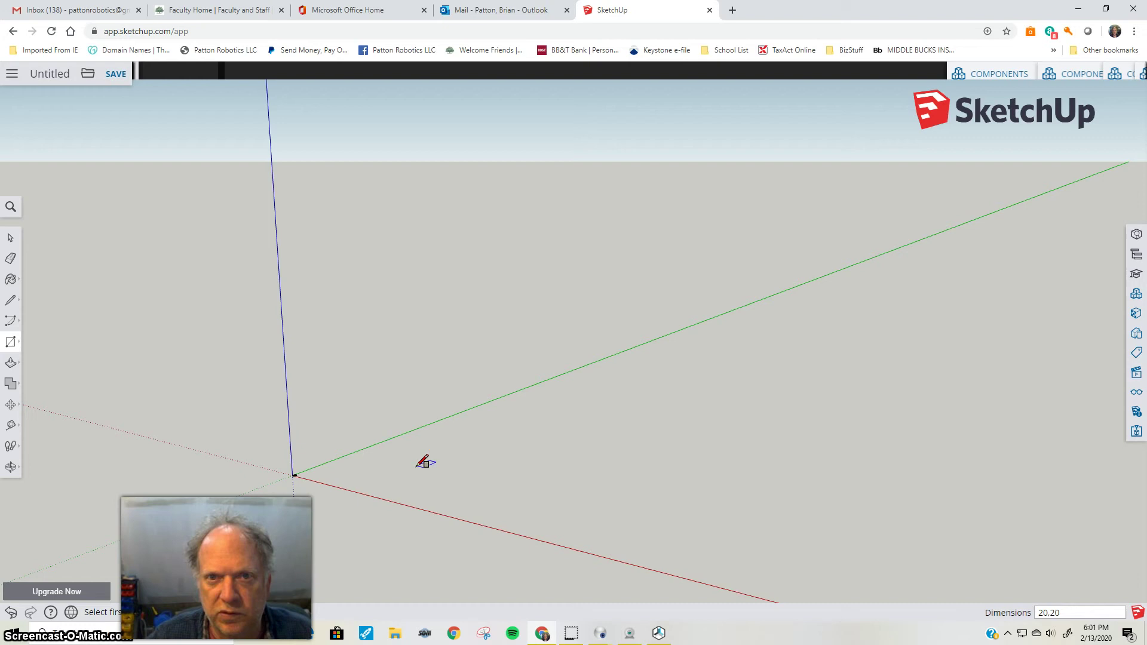
Push/Pull the square upward 20 mm to form a cube.
click(15, 471)
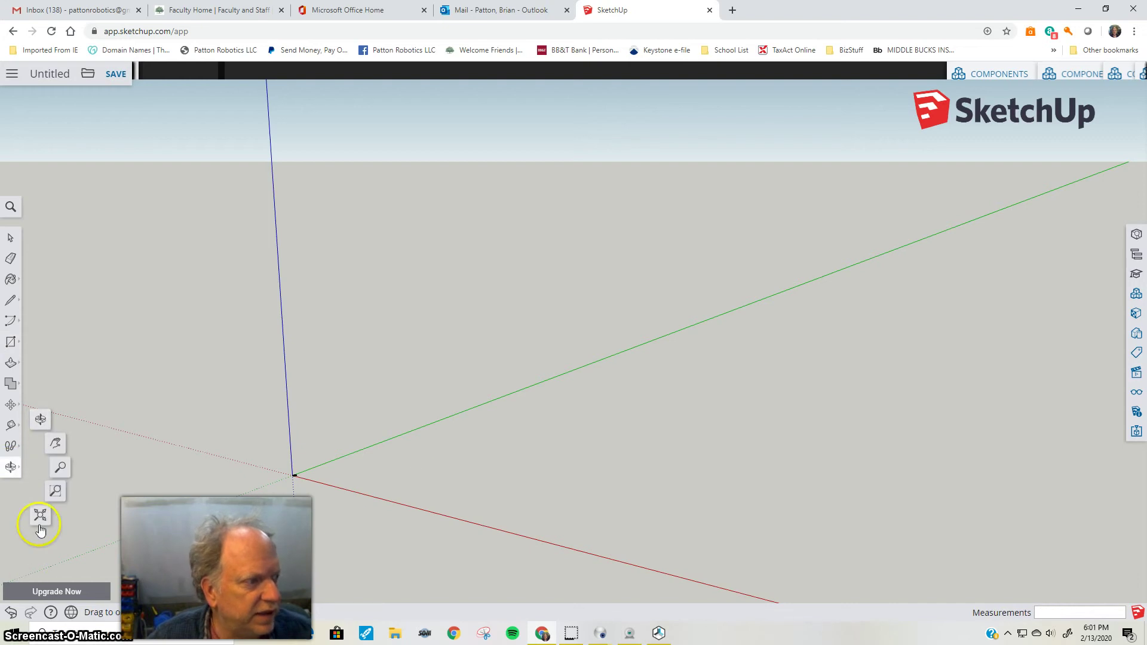
click(41, 517)
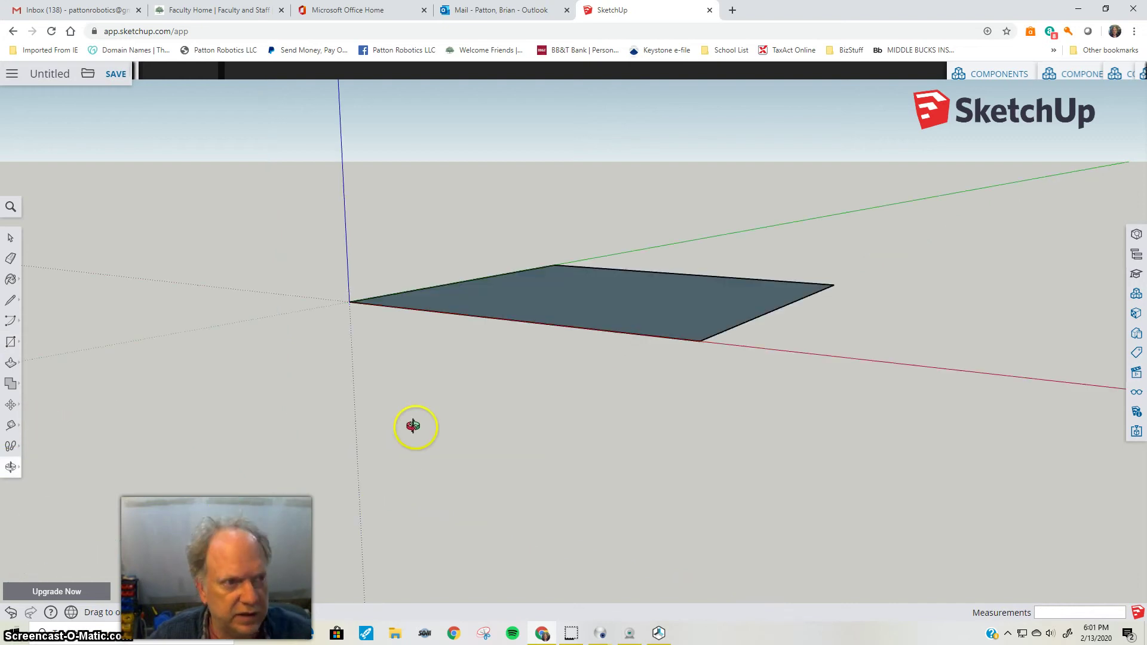
drag(496, 487, 584, 520)
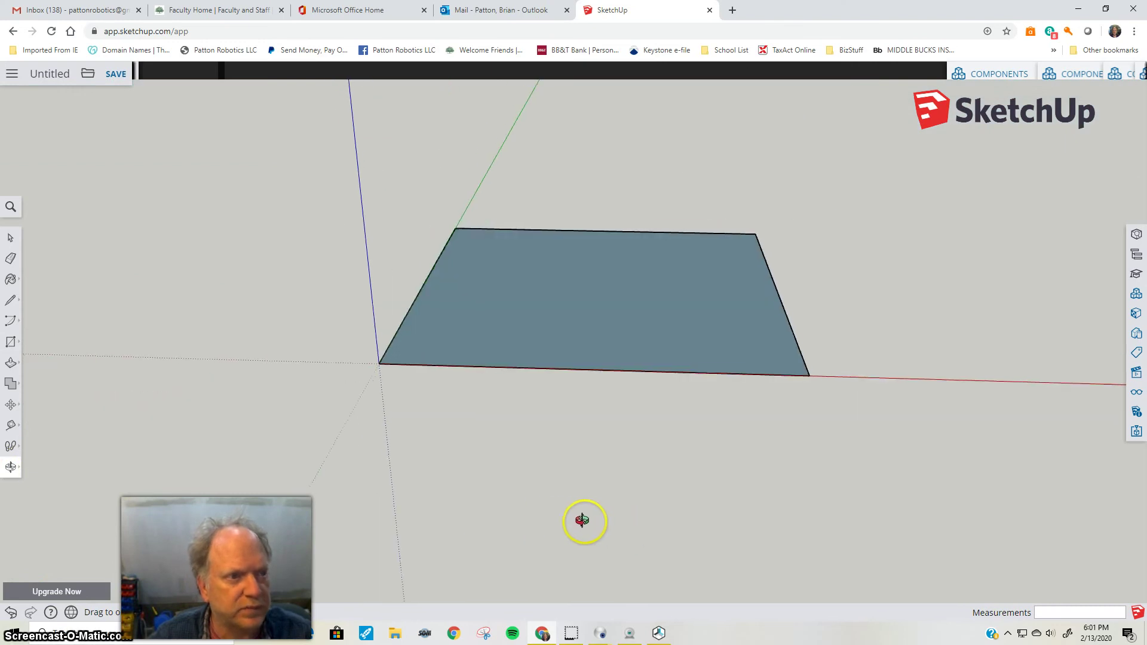
click(10, 363)
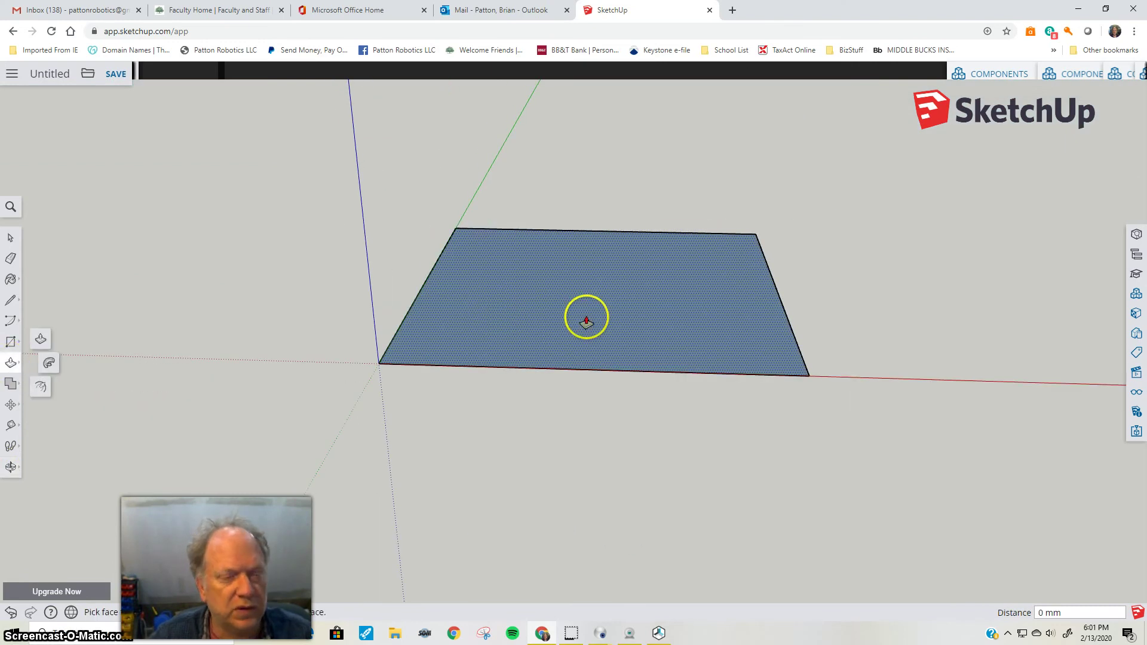
drag(586, 322, 594, 235)
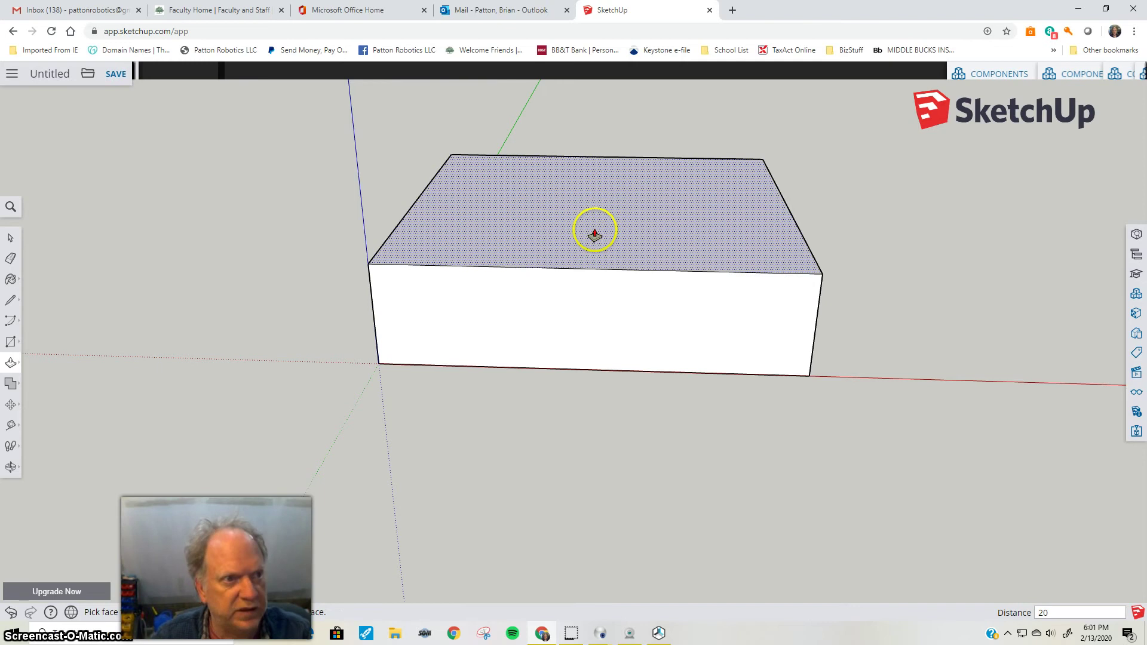
click(594, 235)
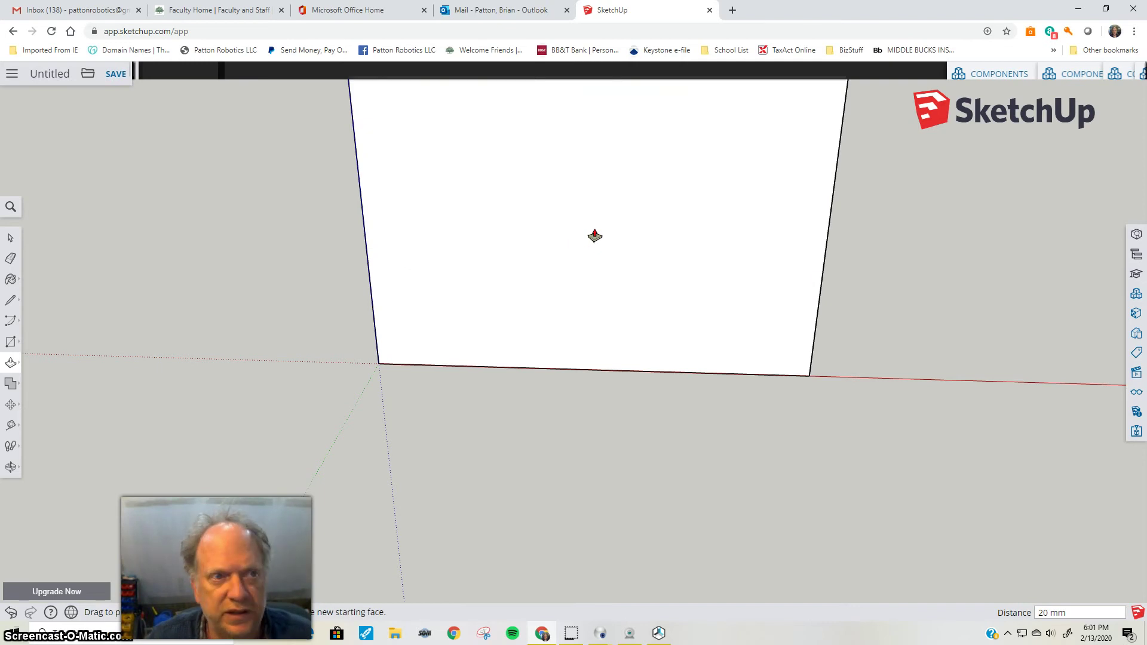
click(595, 239)
scroll(592, 281, down, 2)
scroll(588, 305, down, 6)
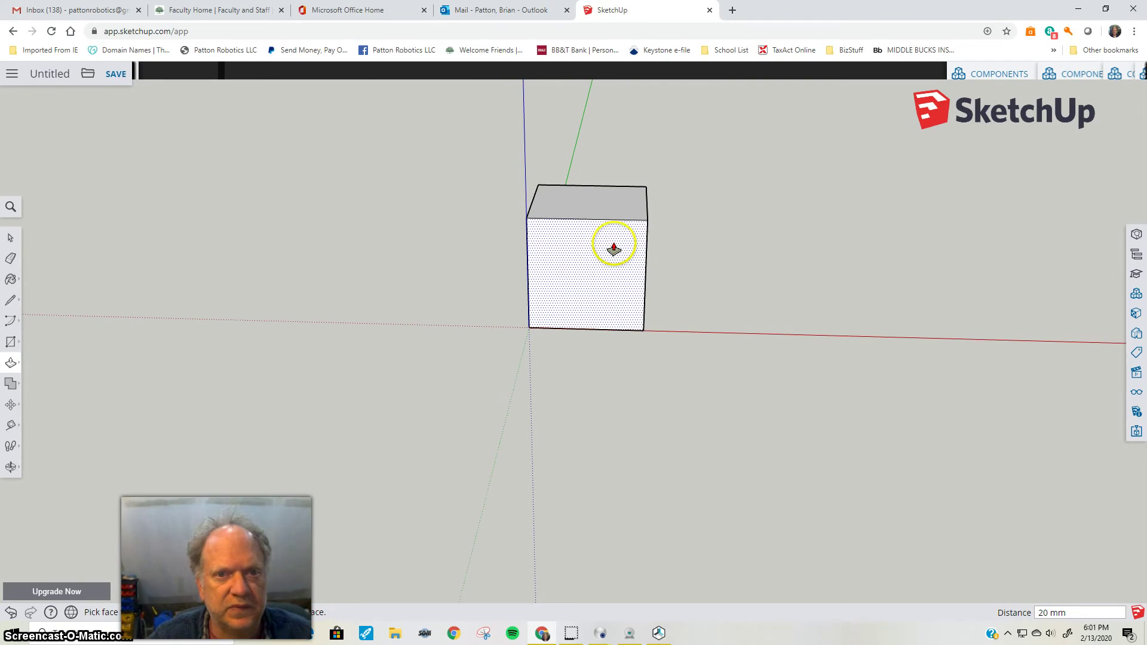
mouse_move(770, 418)
mouse_down()
mouse_move(781, 428)
mouse_move(737, 377)
mouse_move(874, 351)
mouse_up()
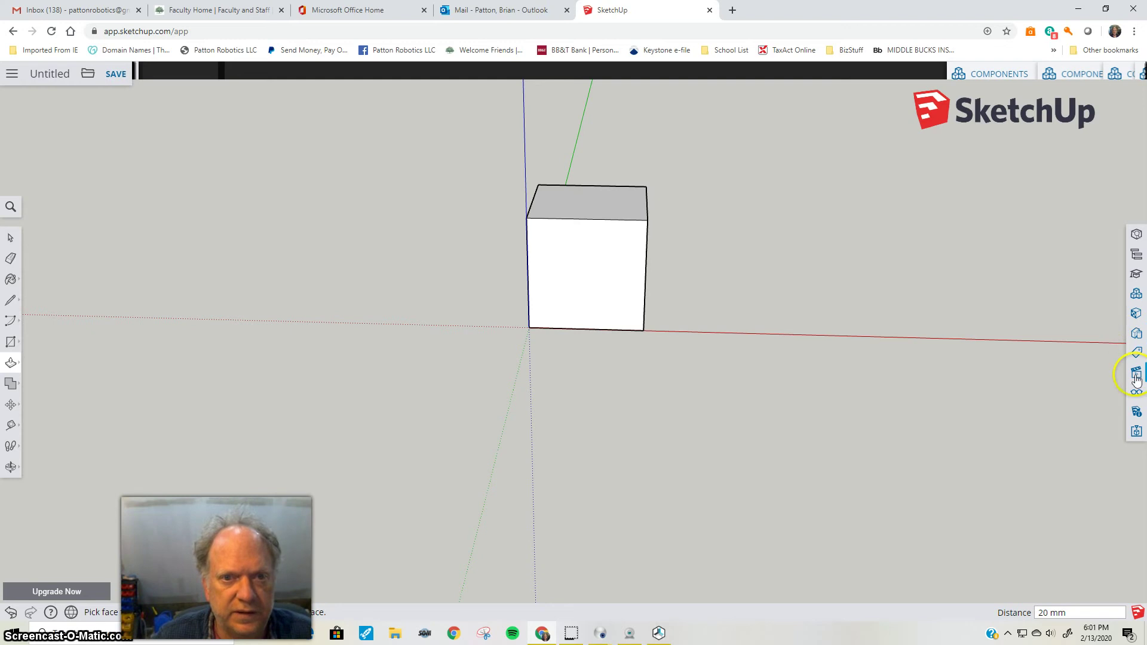
Search 3D Warehouse for "sphere" and place the plain smooth sphere component at the origin corner of the cube.
click(1136, 296)
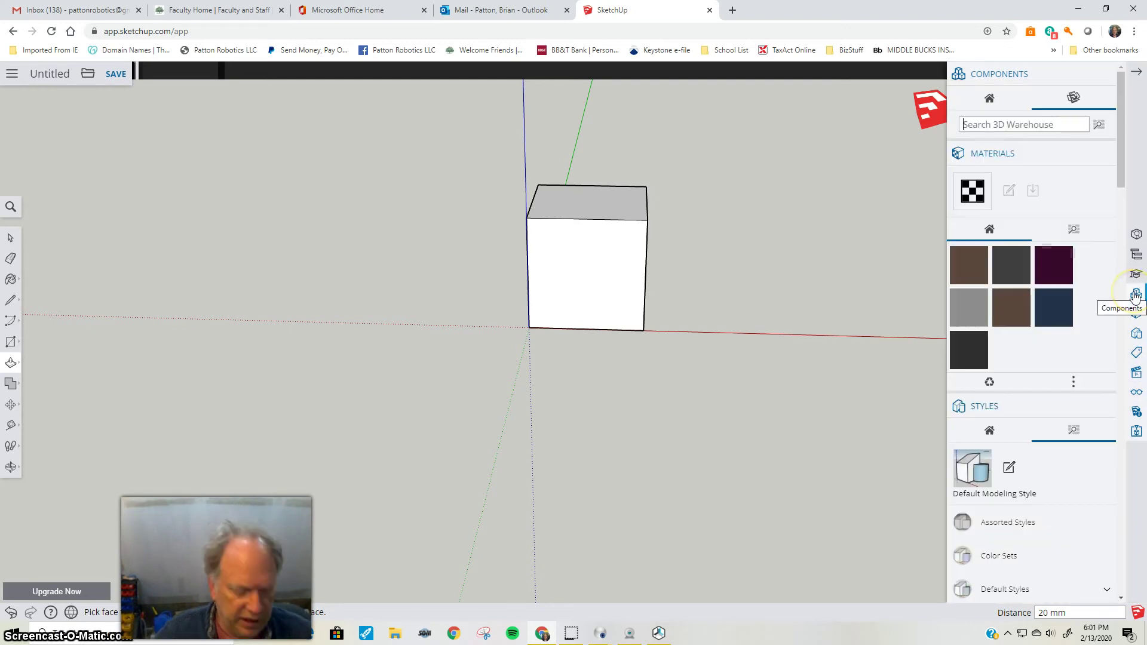
text(sphere)
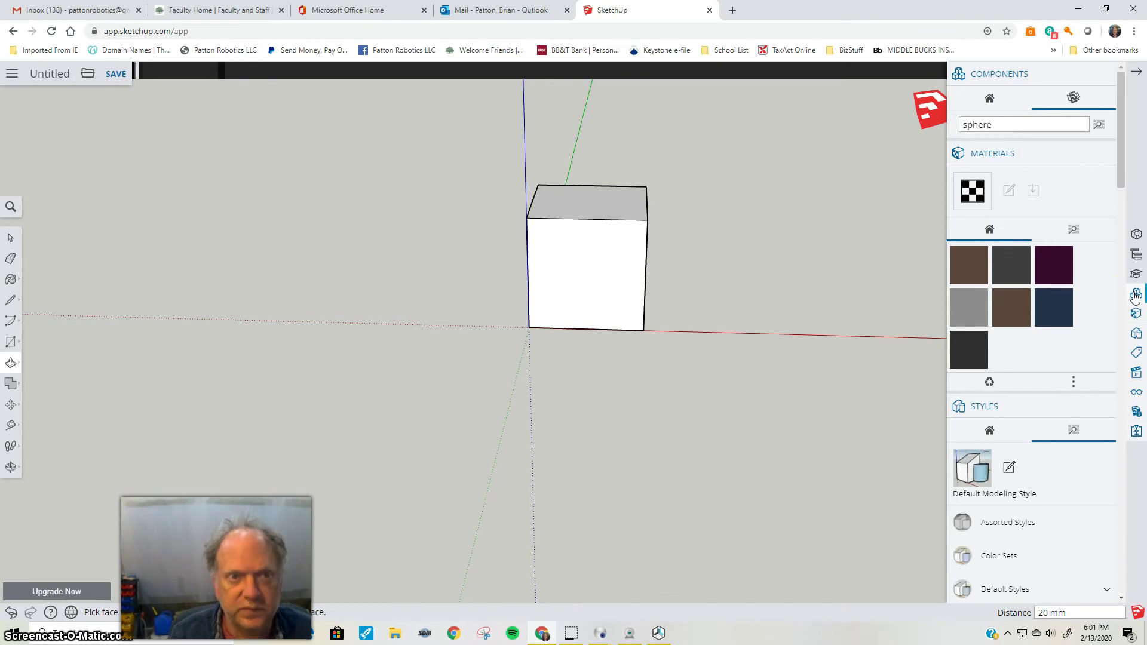
key(Return)
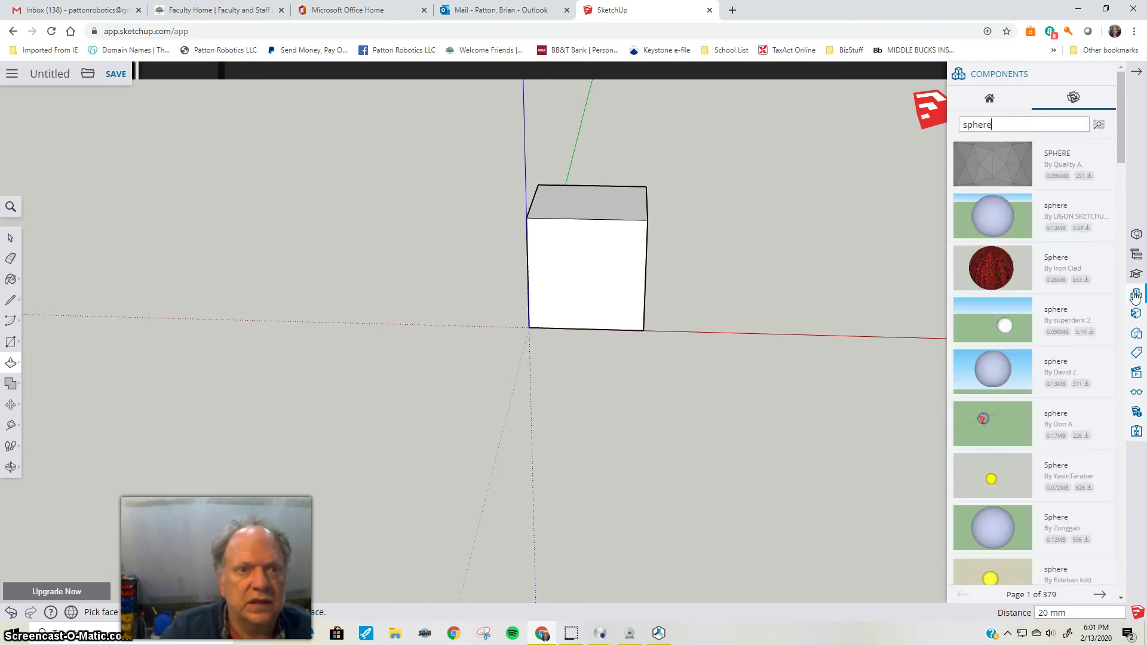
click(998, 218)
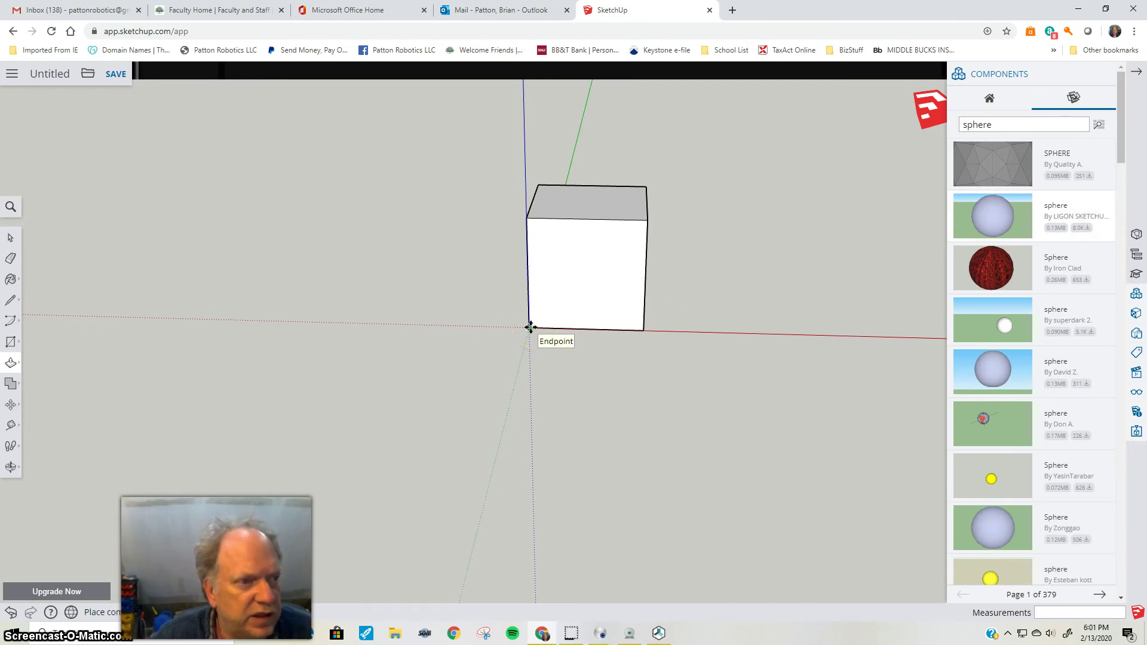
click(531, 327)
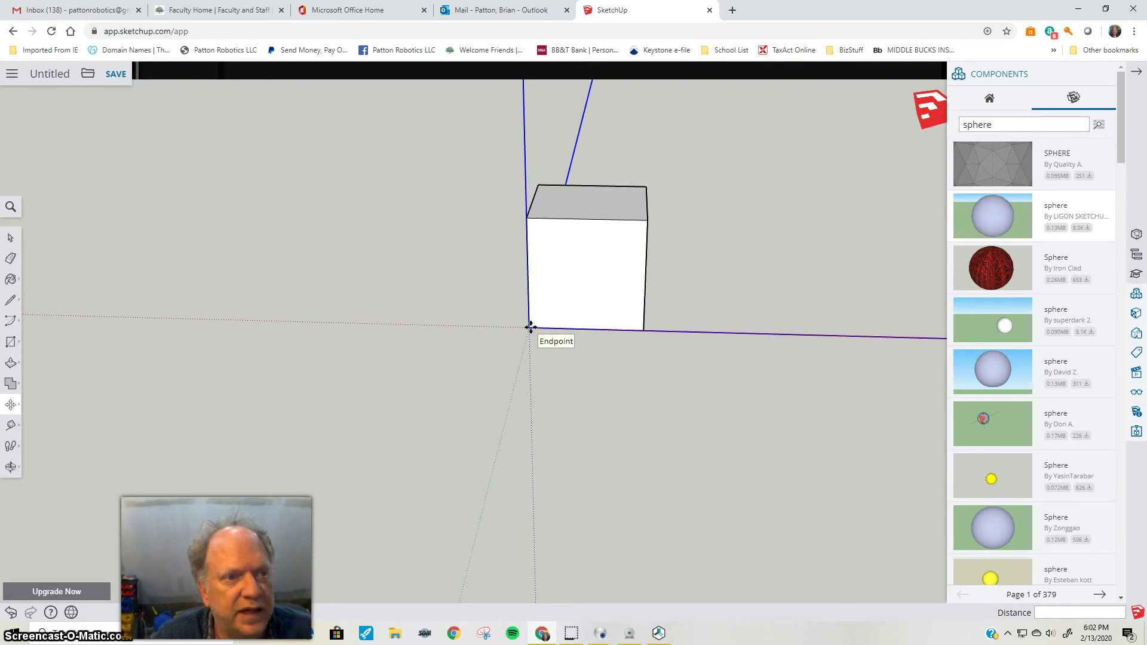
Measure the sphere's width from side to side with the Tape Measure.
scroll(577, 306, down, 2)
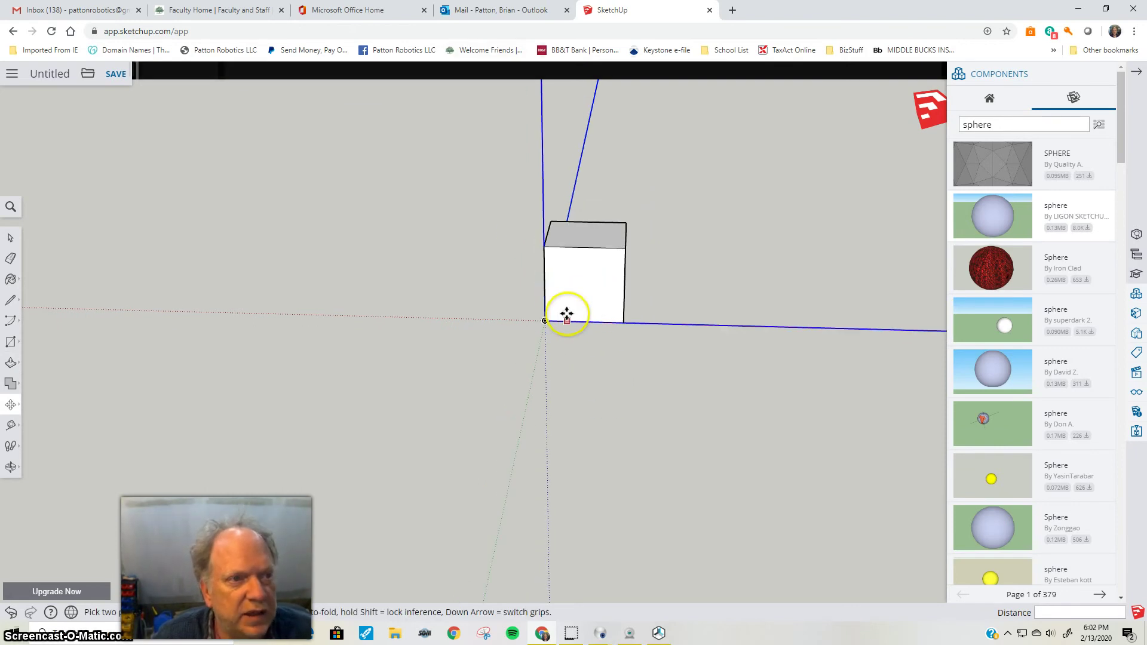
scroll(567, 313, down, 5)
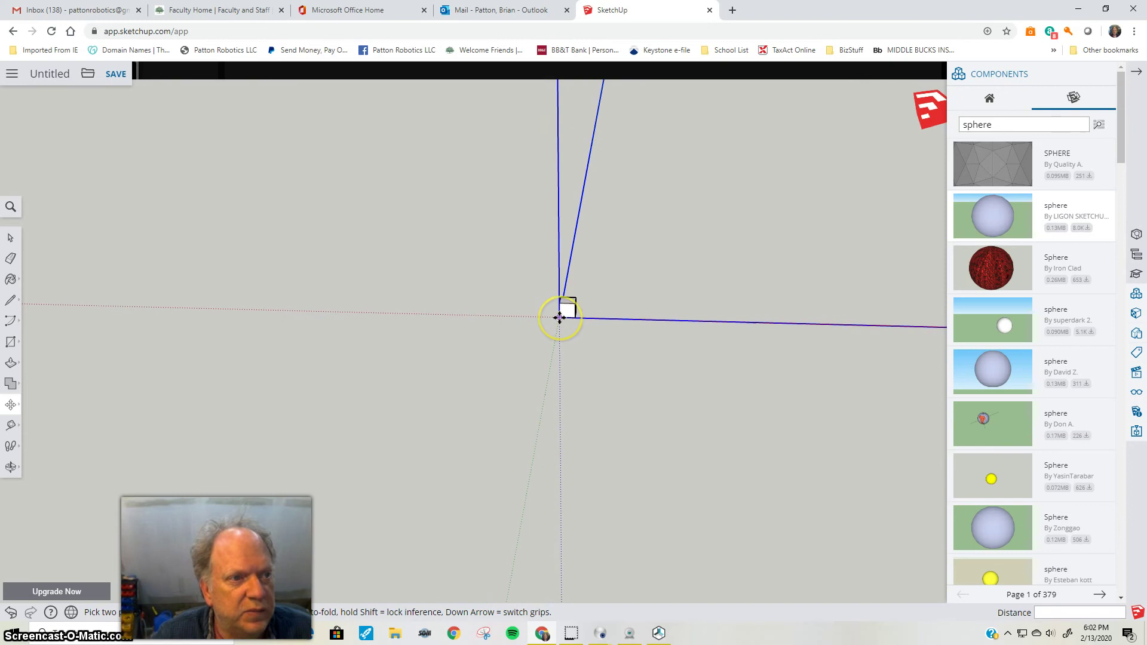
scroll(557, 318, down, 4)
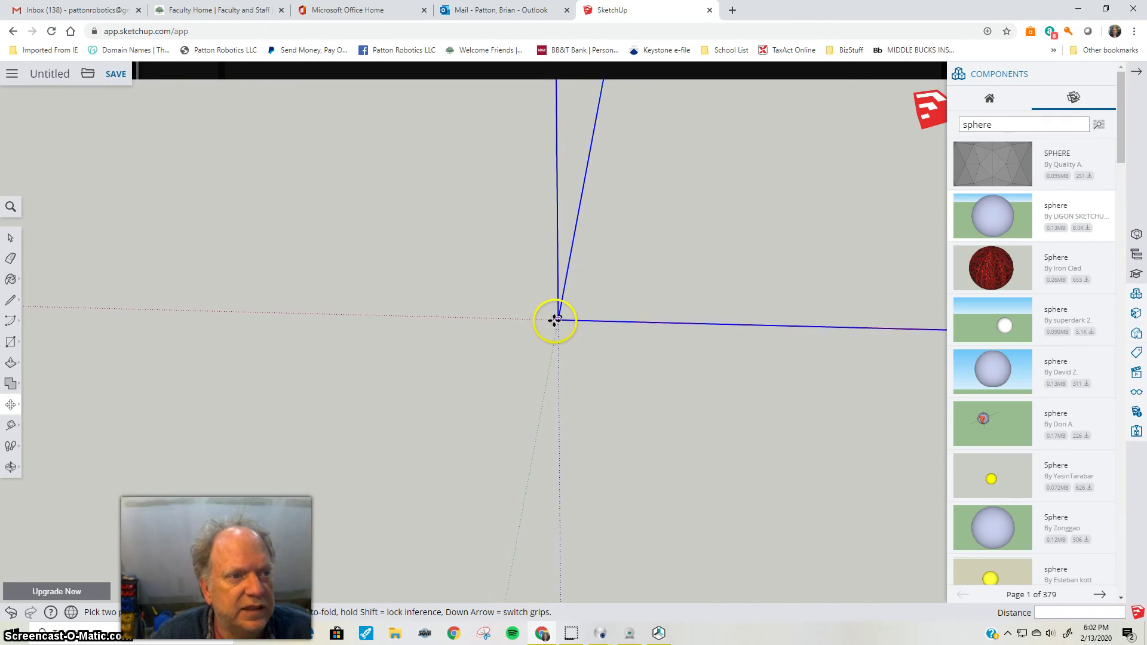
scroll(555, 319, up, 8)
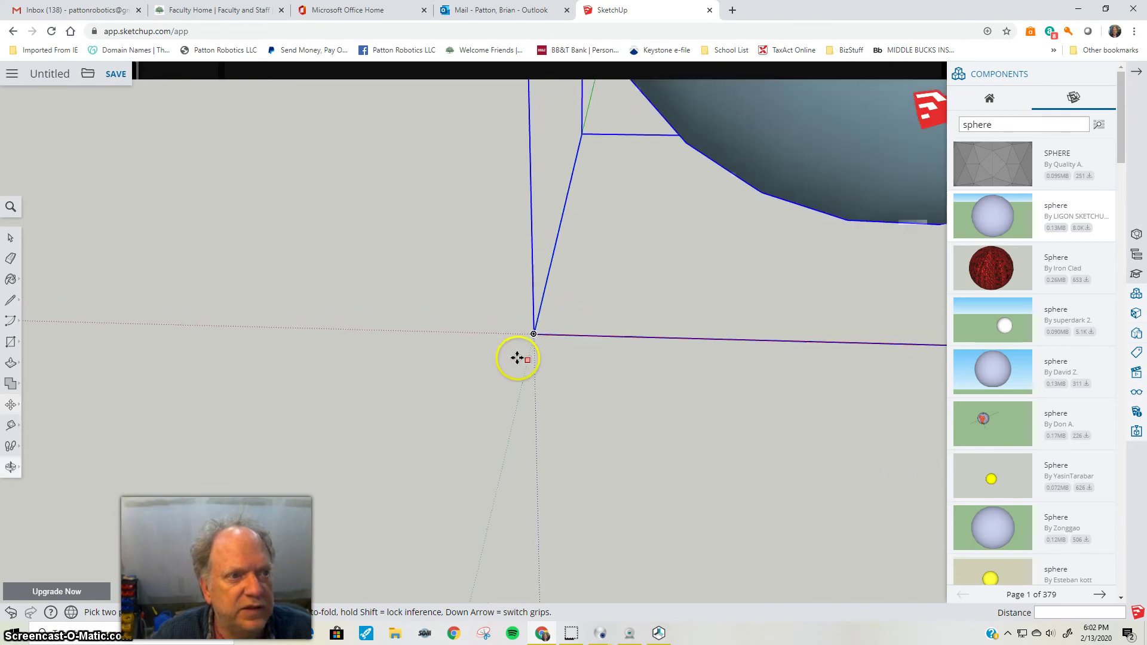
scroll(518, 358, down, 5)
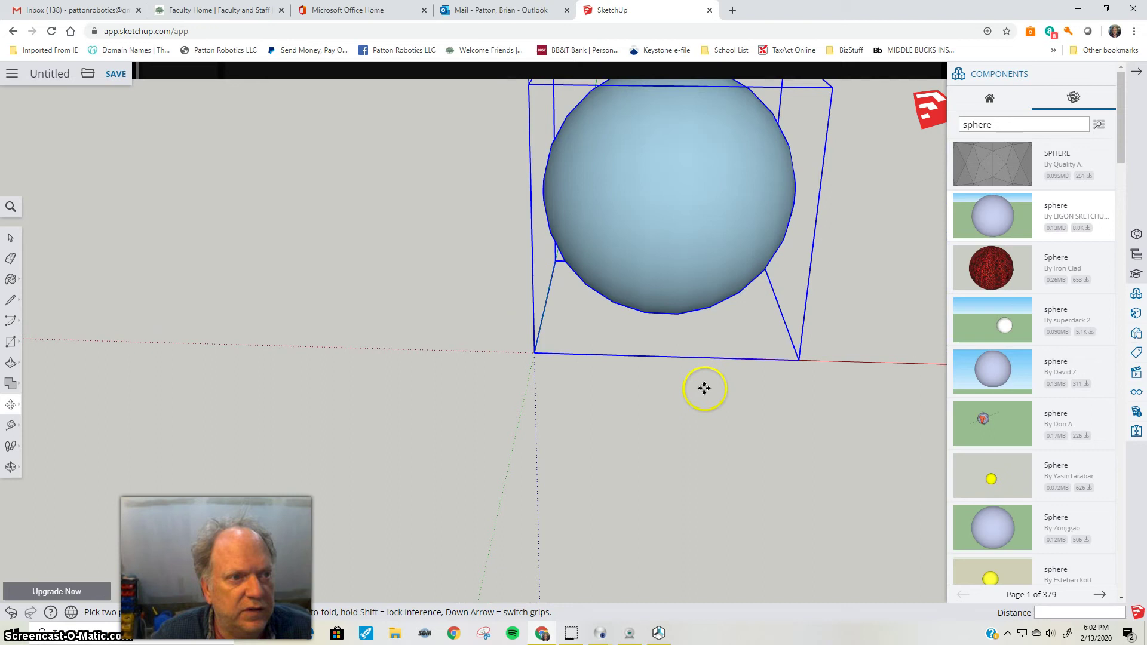
scroll(702, 389, down, 2)
scroll(591, 364, down, 1)
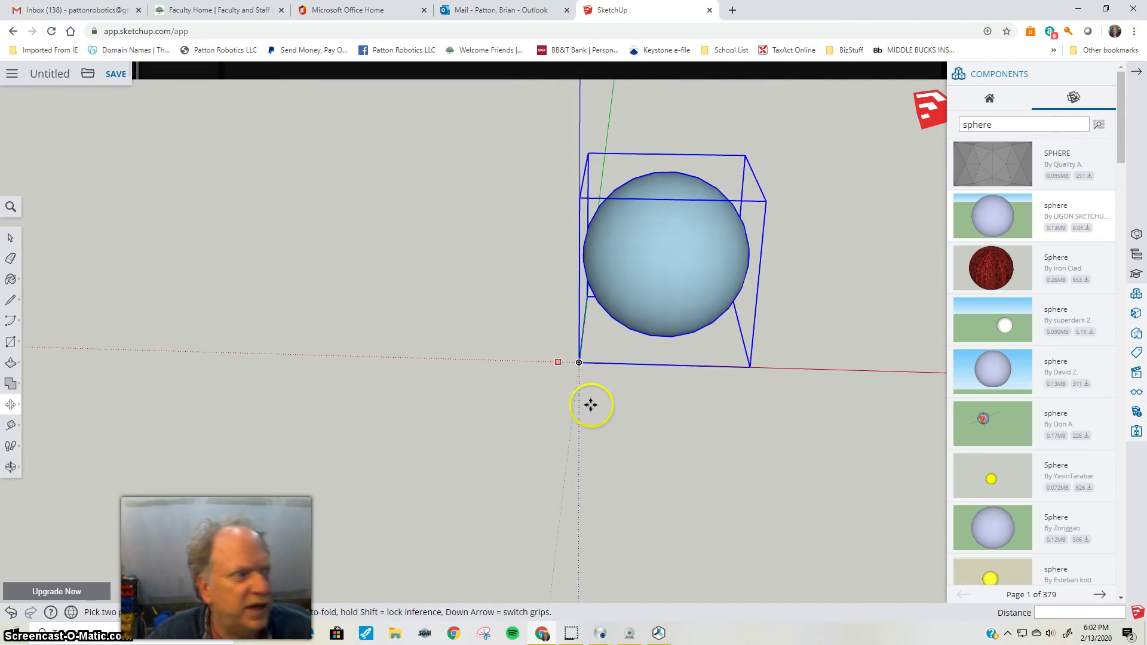
click(11, 424)
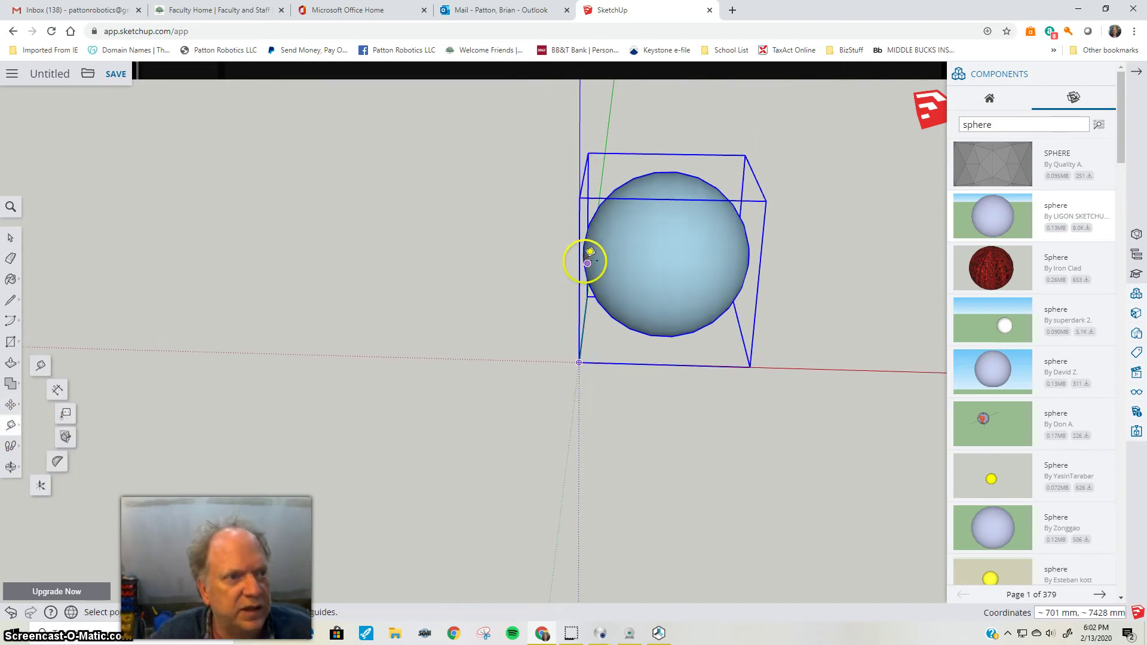
click(584, 258)
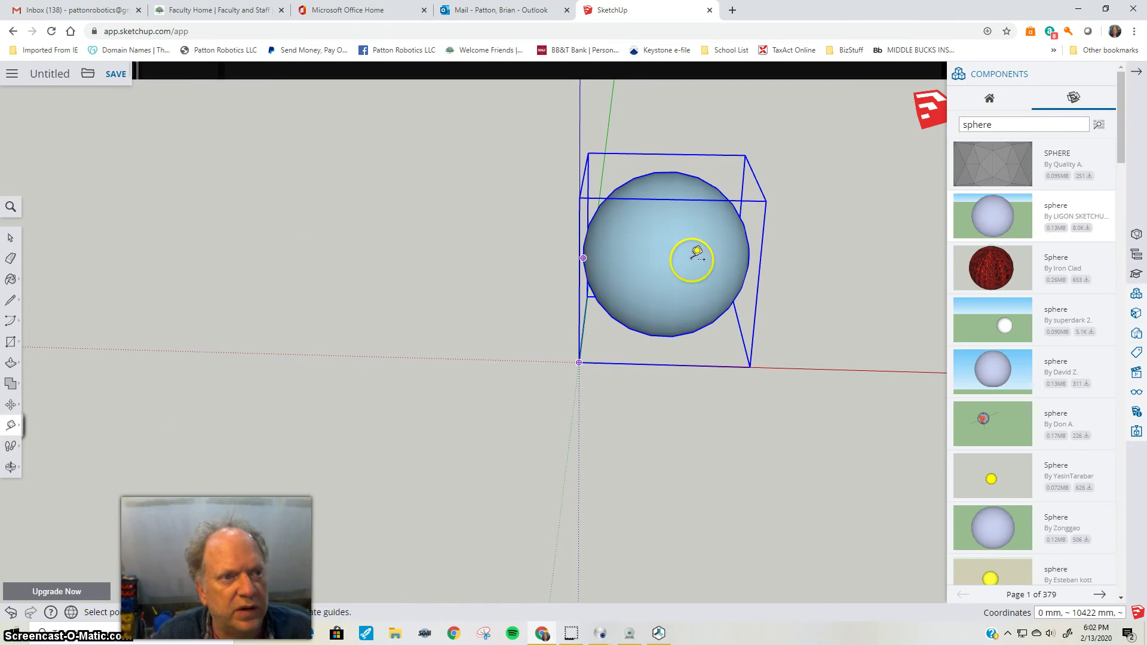
click(749, 258)
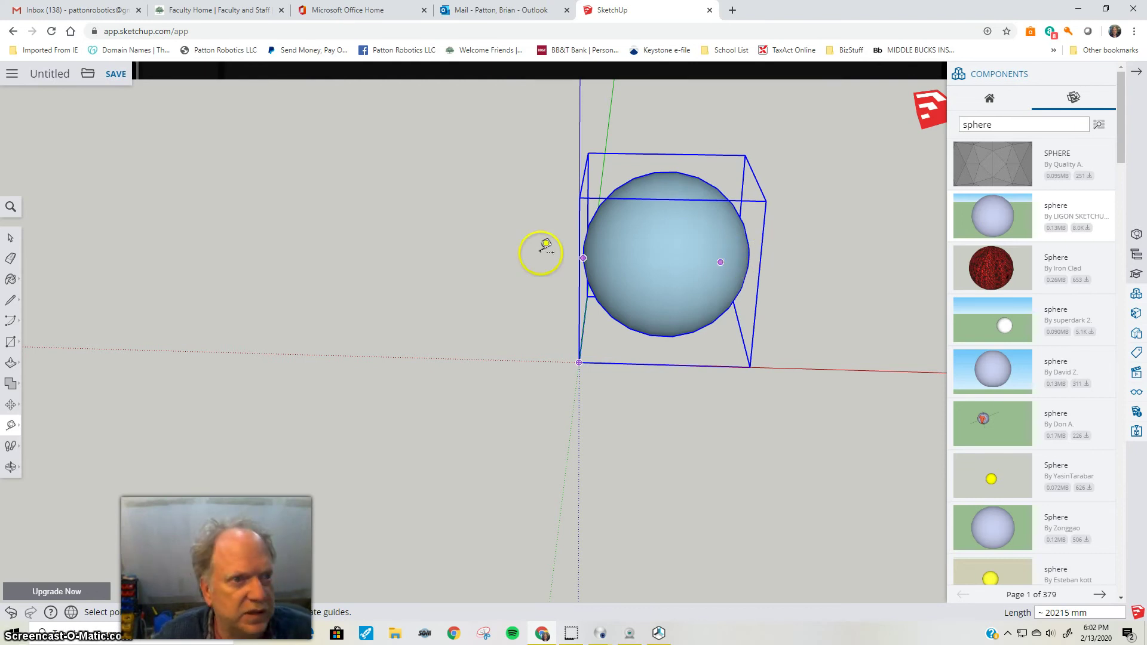
drag(540, 249, 18, 248)
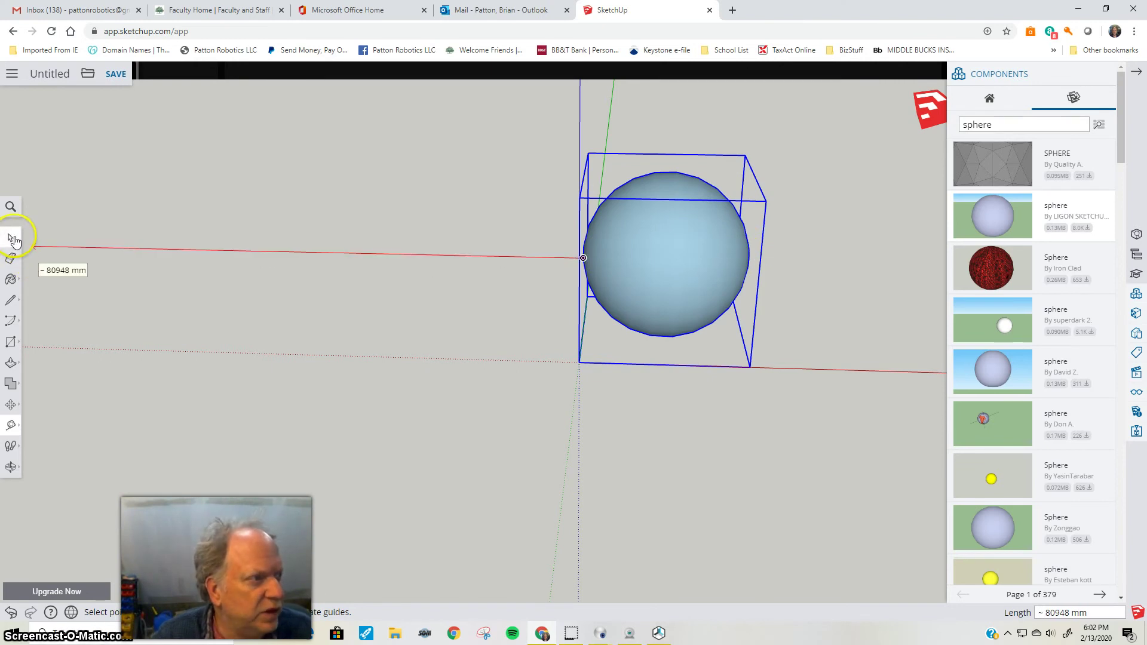
click(15, 241)
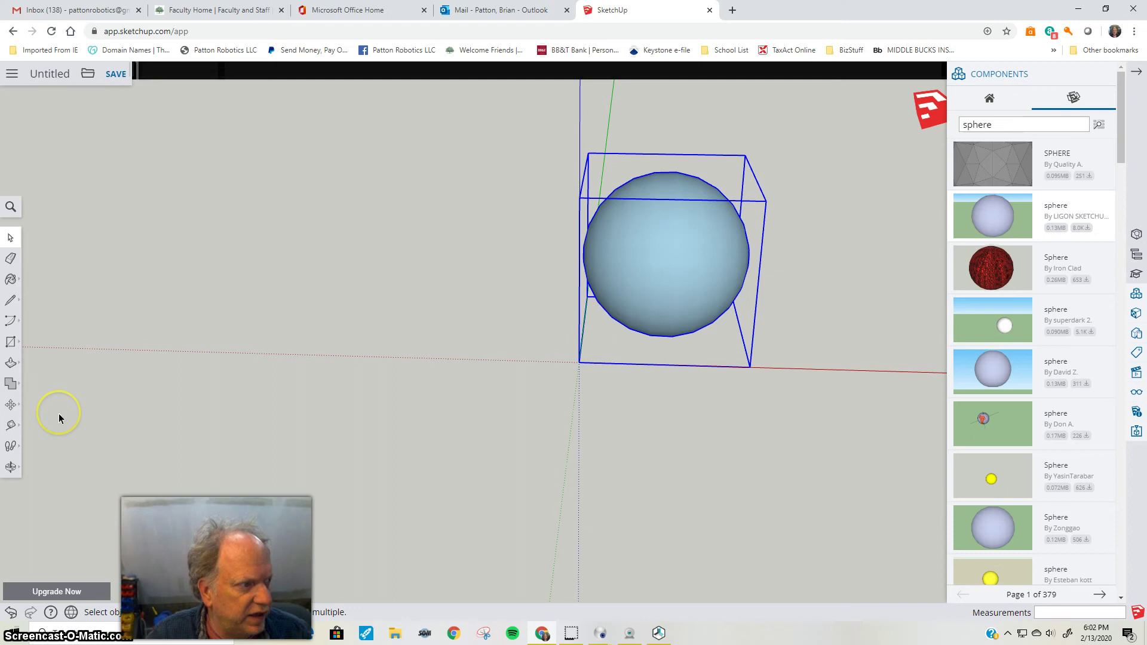
Scale the sphere uniformly about its center by a factor of .001.
click(13, 406)
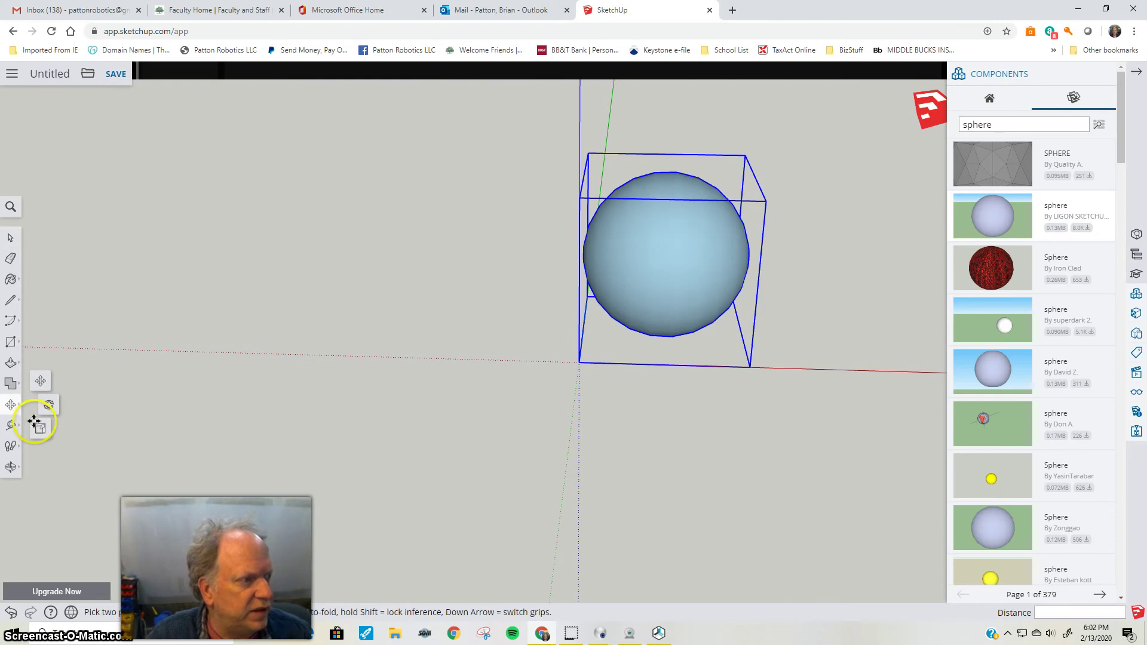
click(36, 424)
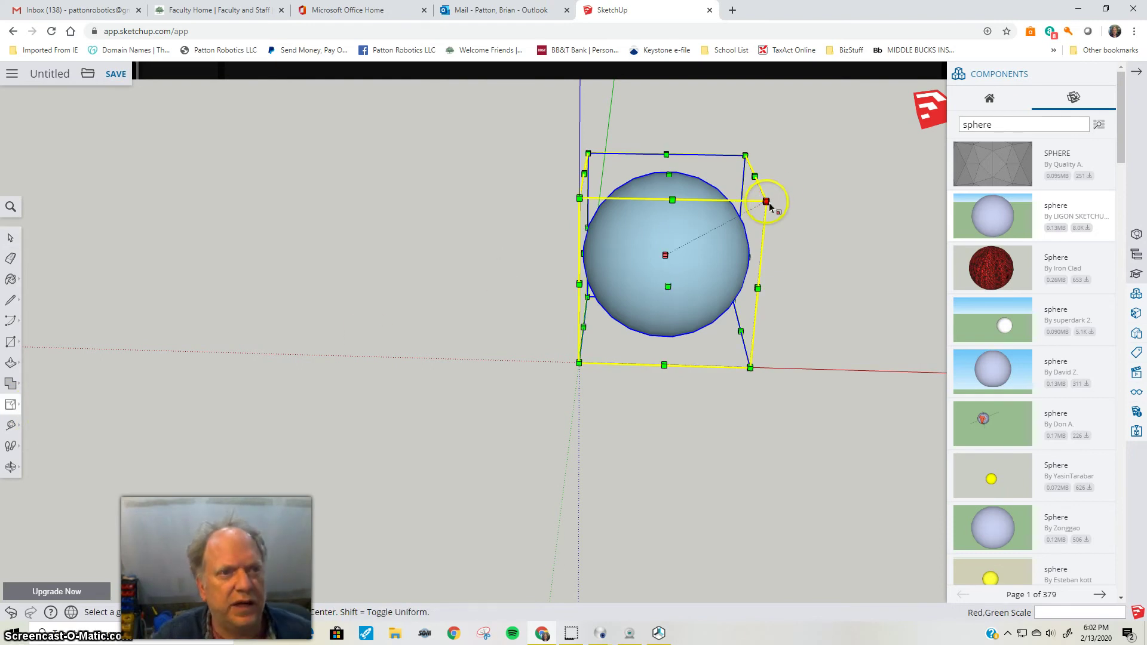
drag(766, 202, 738, 215)
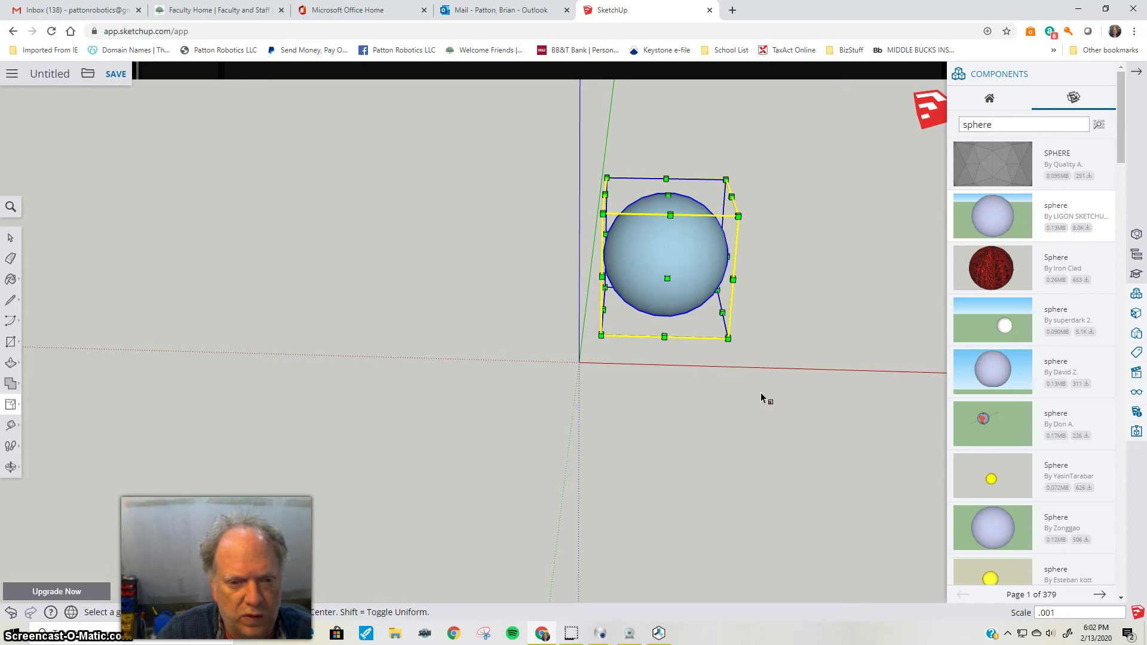
key(Return)
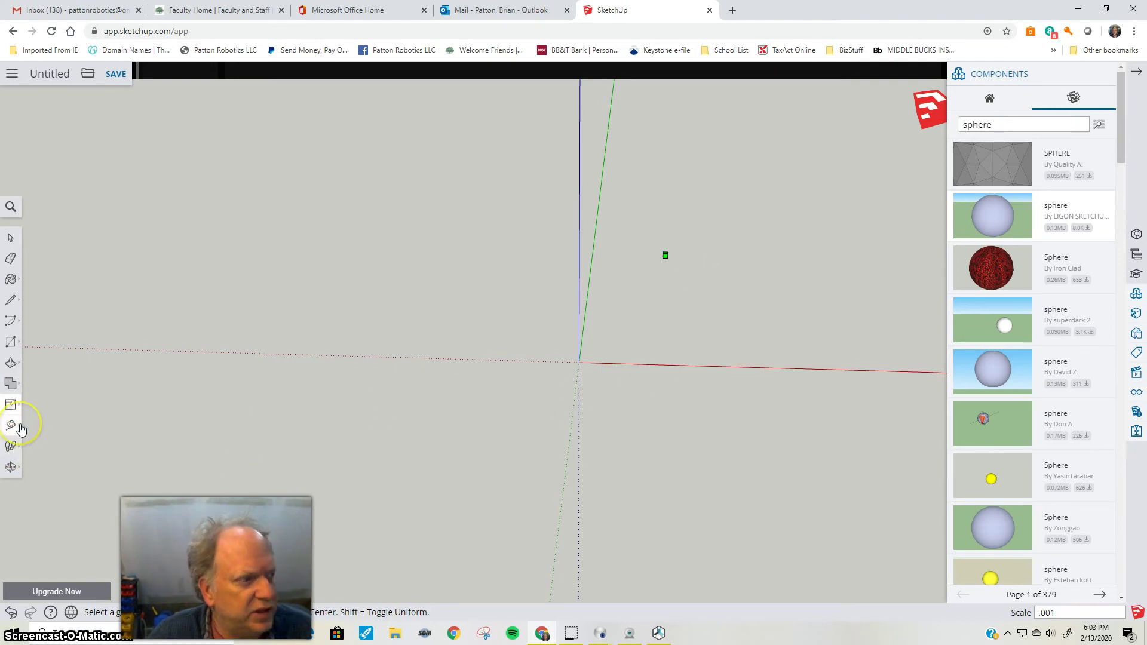
Move the shrunken sphere to the origin.
click(11, 405)
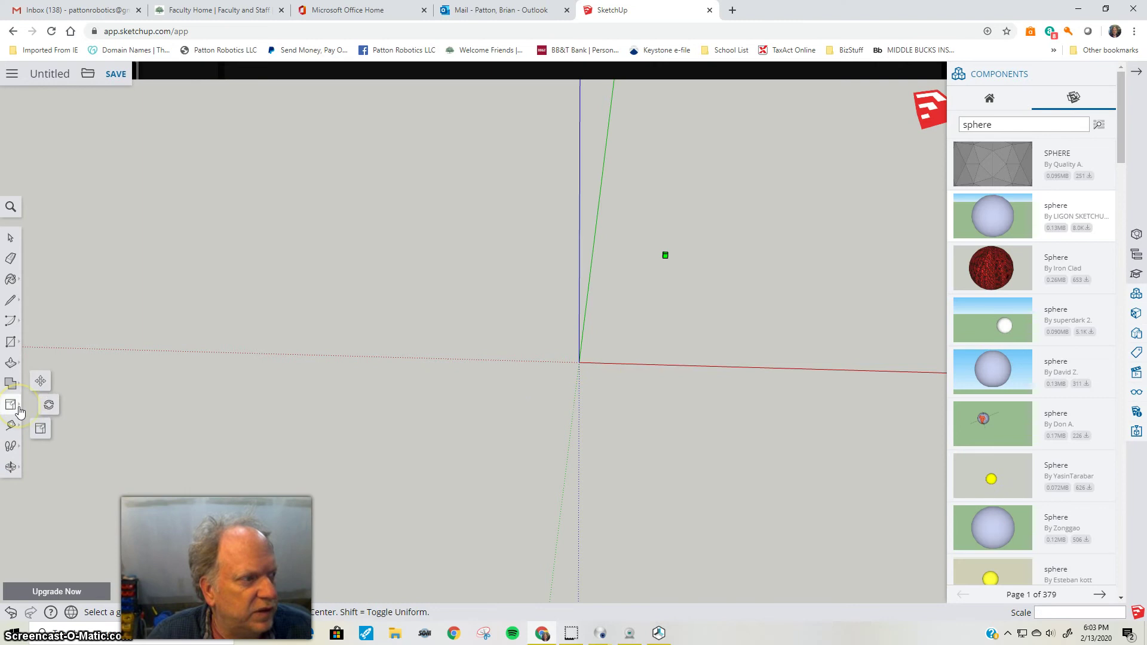
click(40, 383)
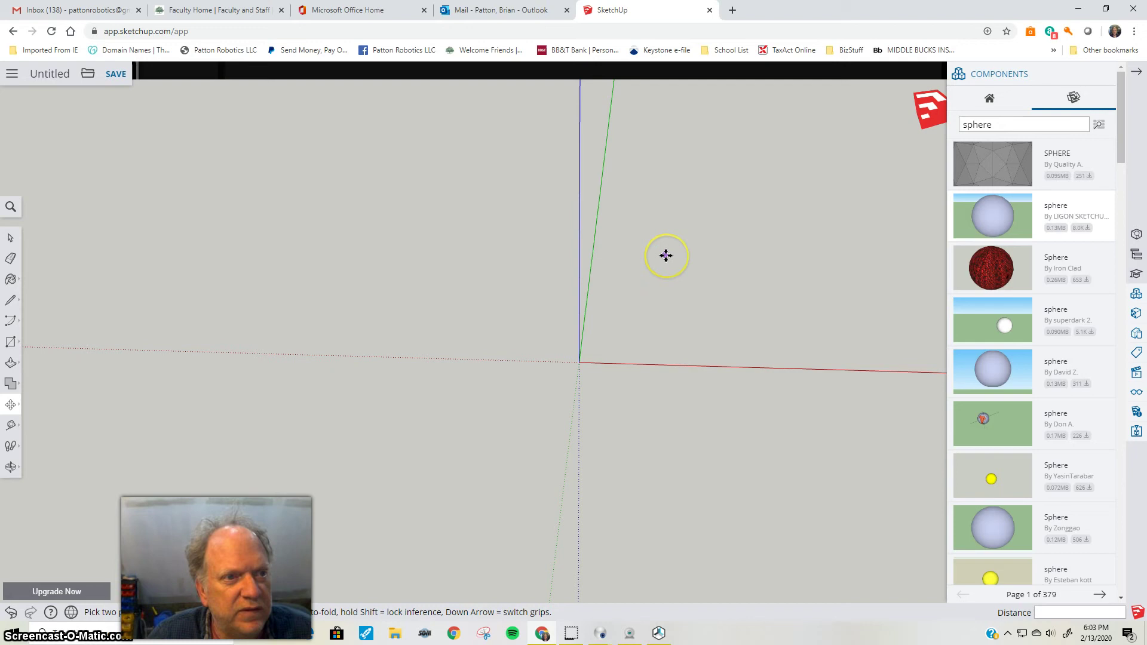
drag(666, 256, 584, 362)
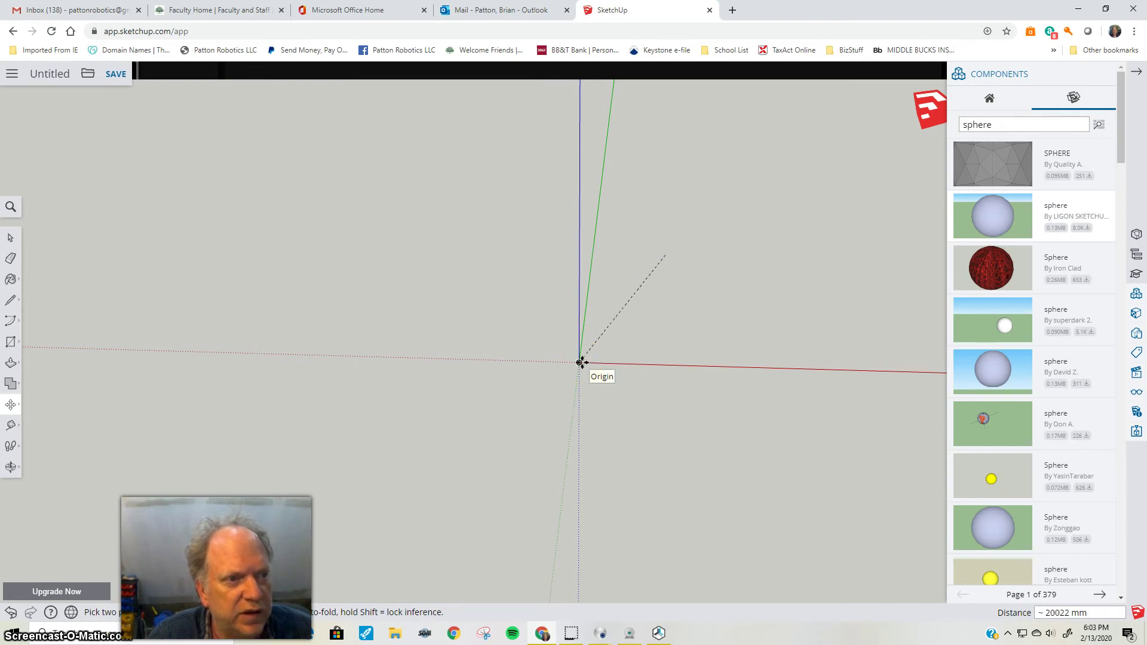
click(581, 362)
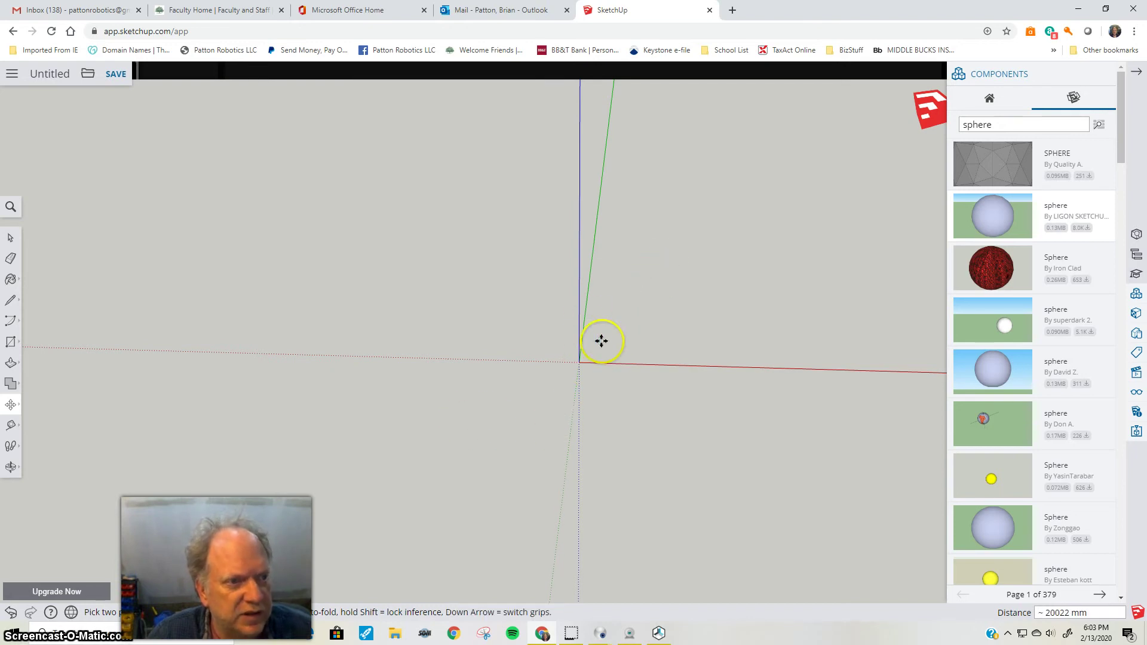
Move the sphere about 35 mm from its lower outline onto the cube's top front edge.
click(18, 471)
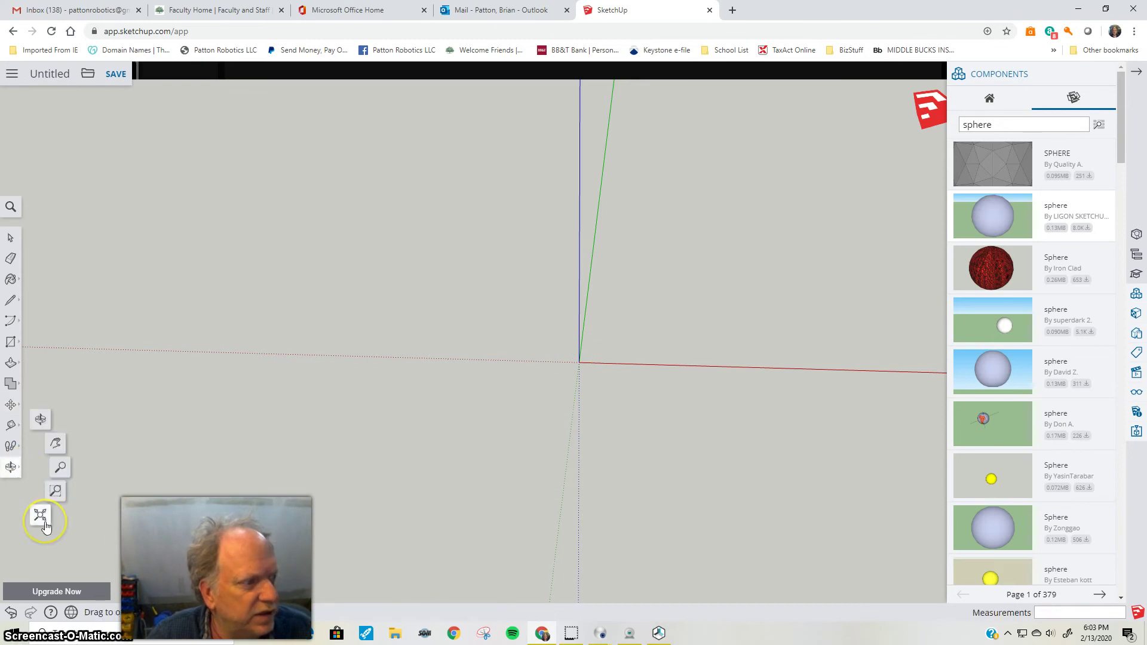
click(41, 517)
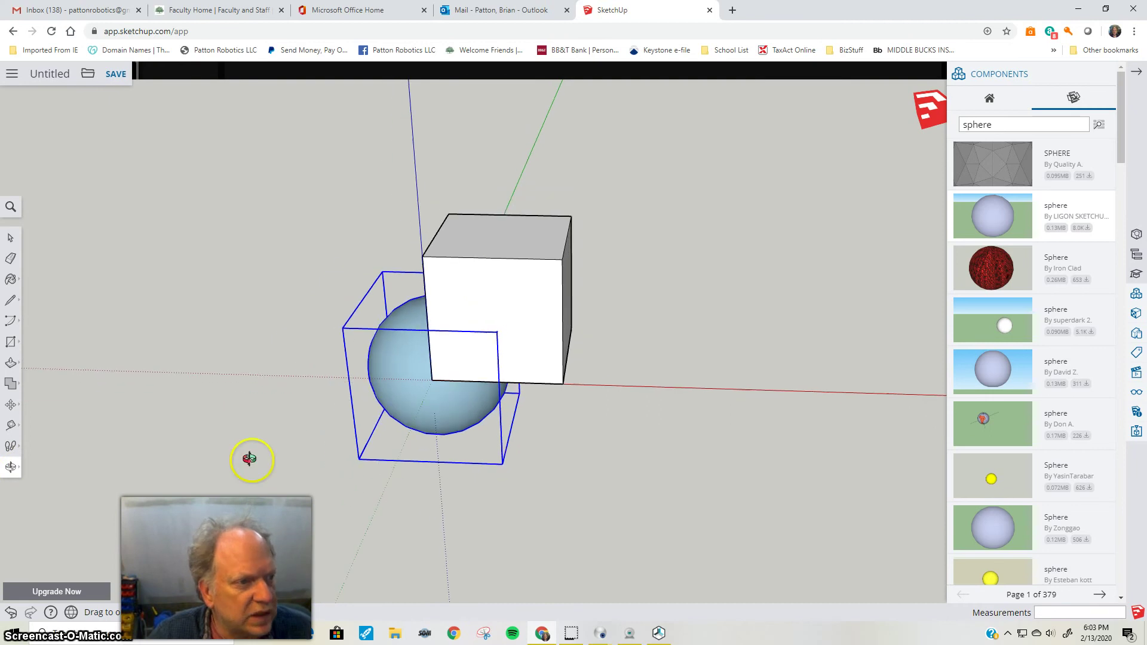
click(13, 408)
click(422, 428)
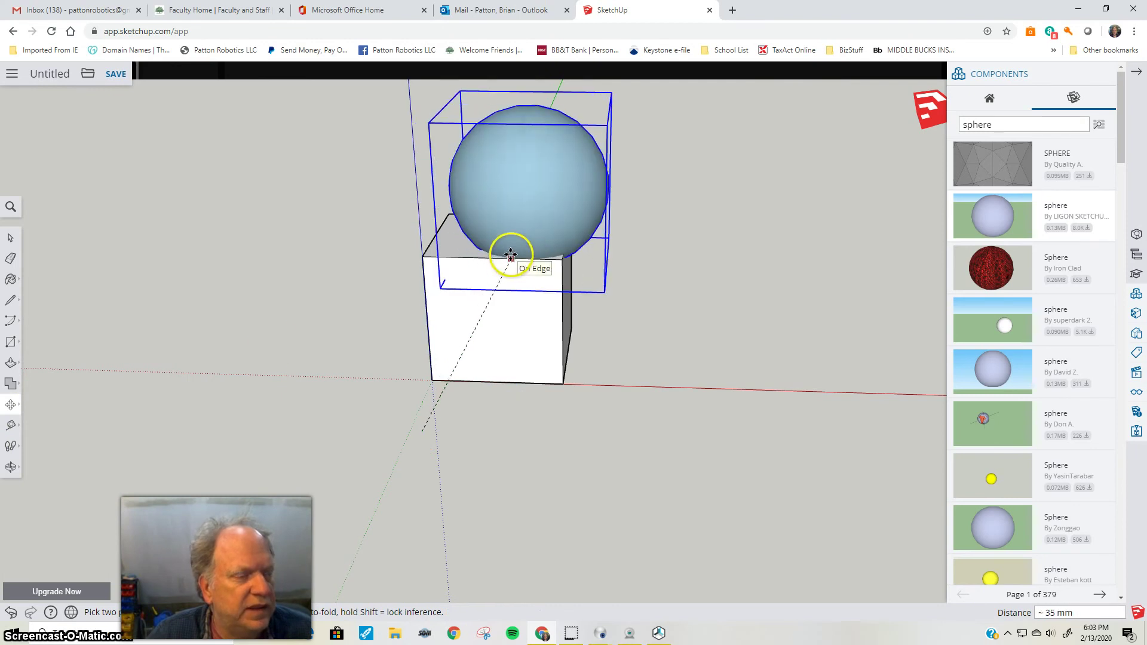
click(511, 256)
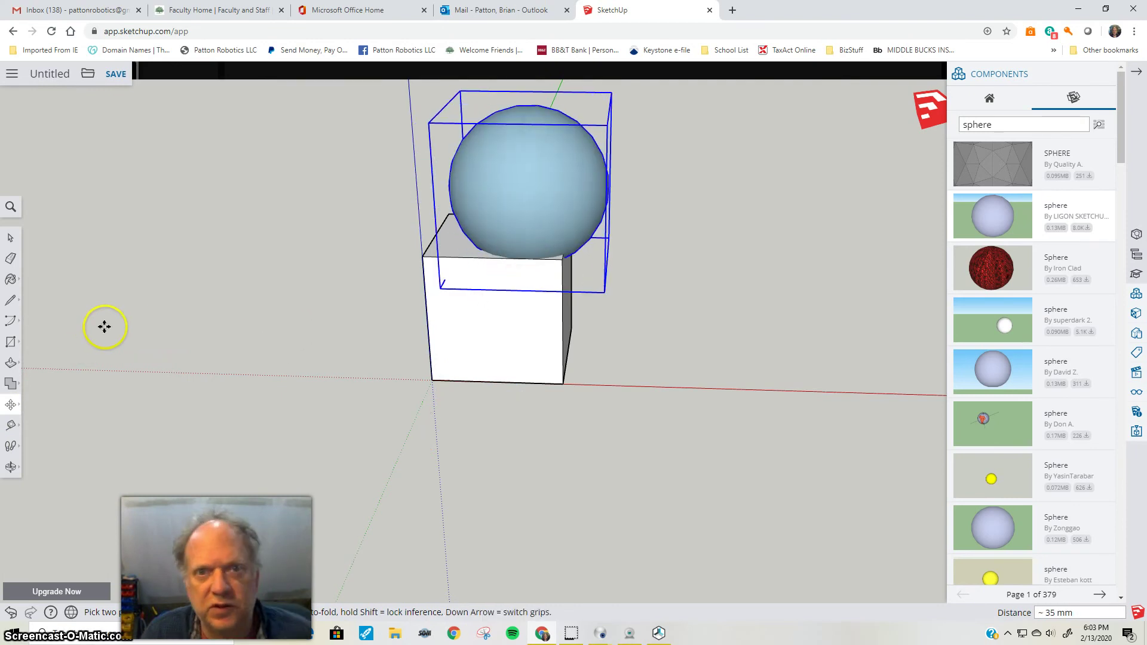
Measure the width of the sphere above the cube with the Tape Measure.
click(11, 424)
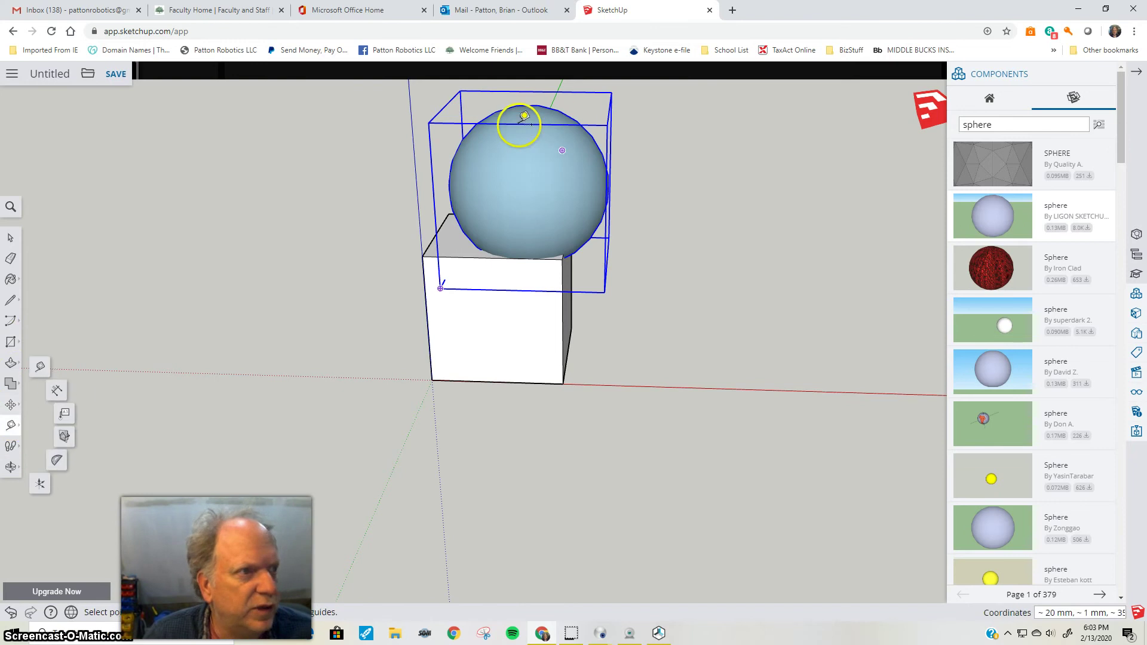
click(450, 193)
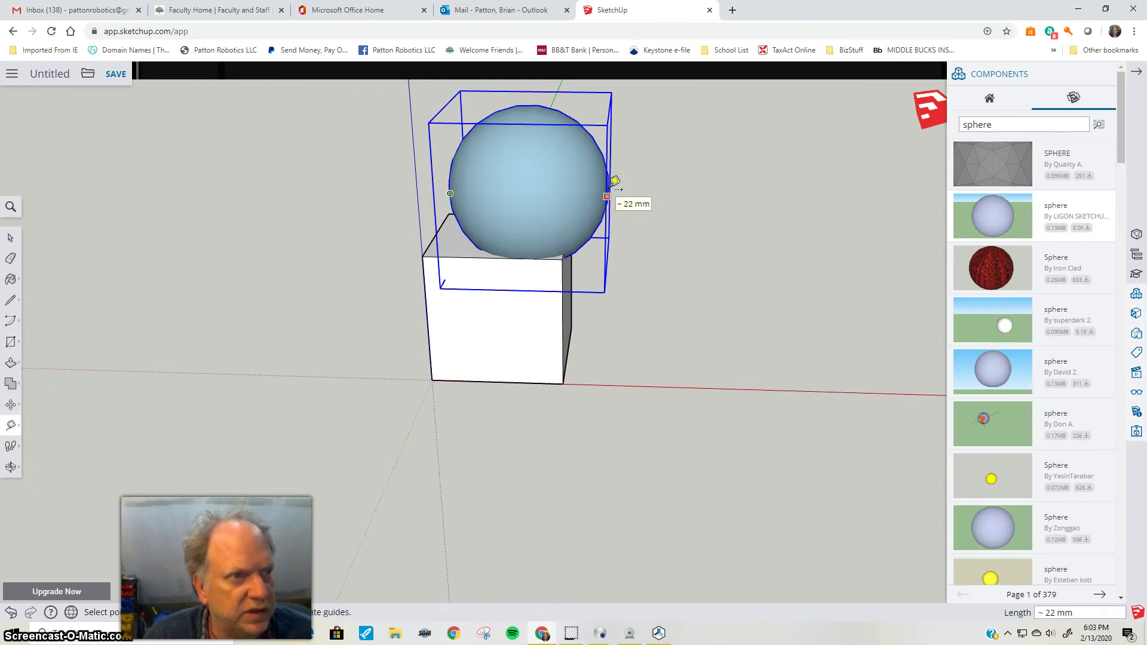
click(11, 240)
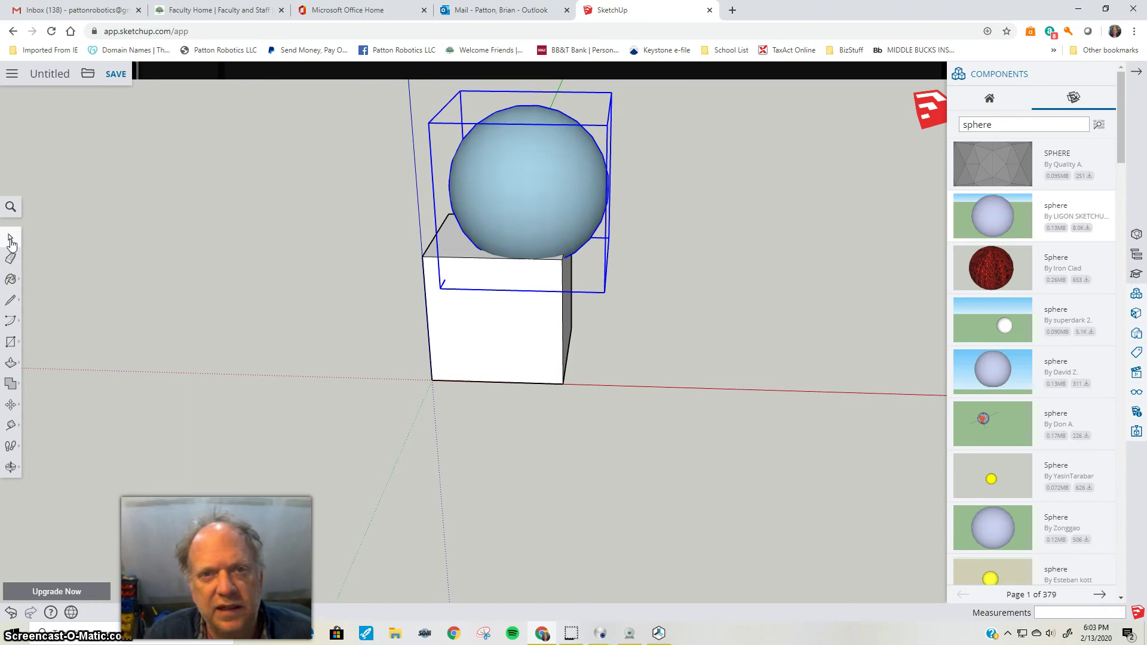
Scale the sphere uniformly about its center by a factor of .5.
click(19, 409)
click(42, 433)
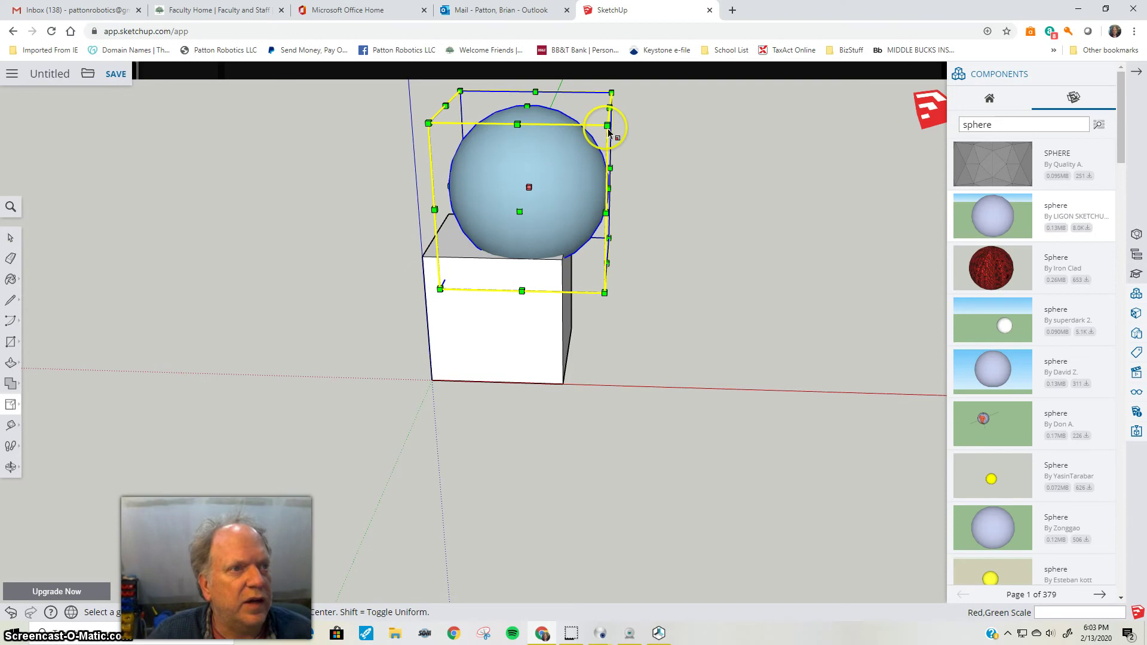
mouse_move(608, 127)
mouse_down()
mouse_move(586, 127)
mouse_move(588, 138)
mouse_up()
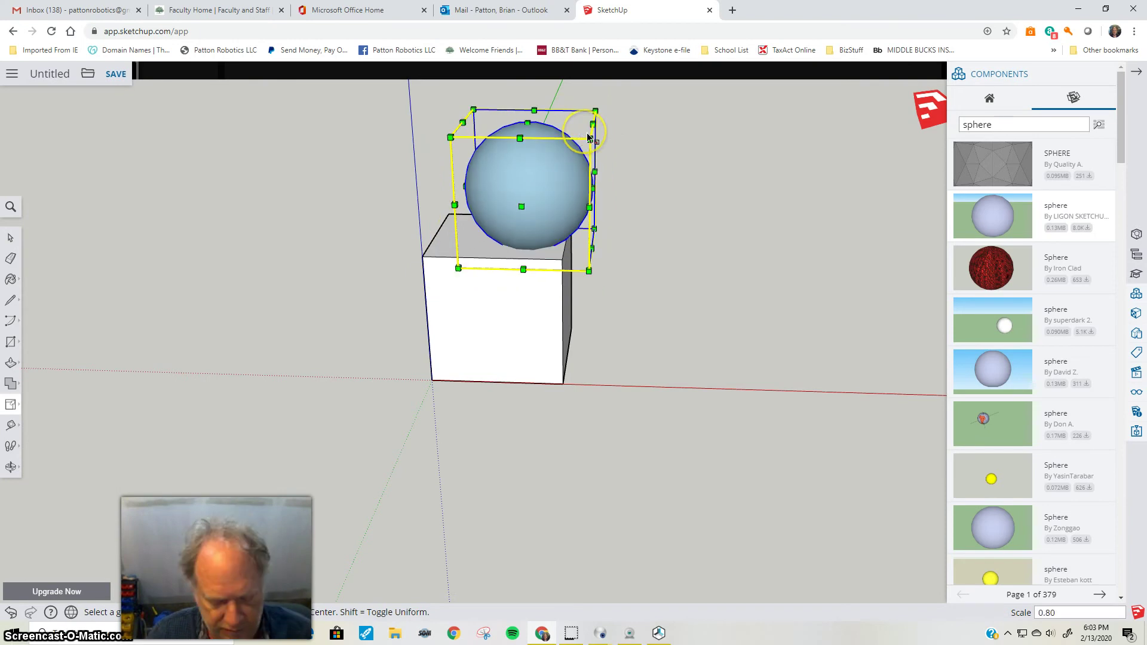
key(Return)
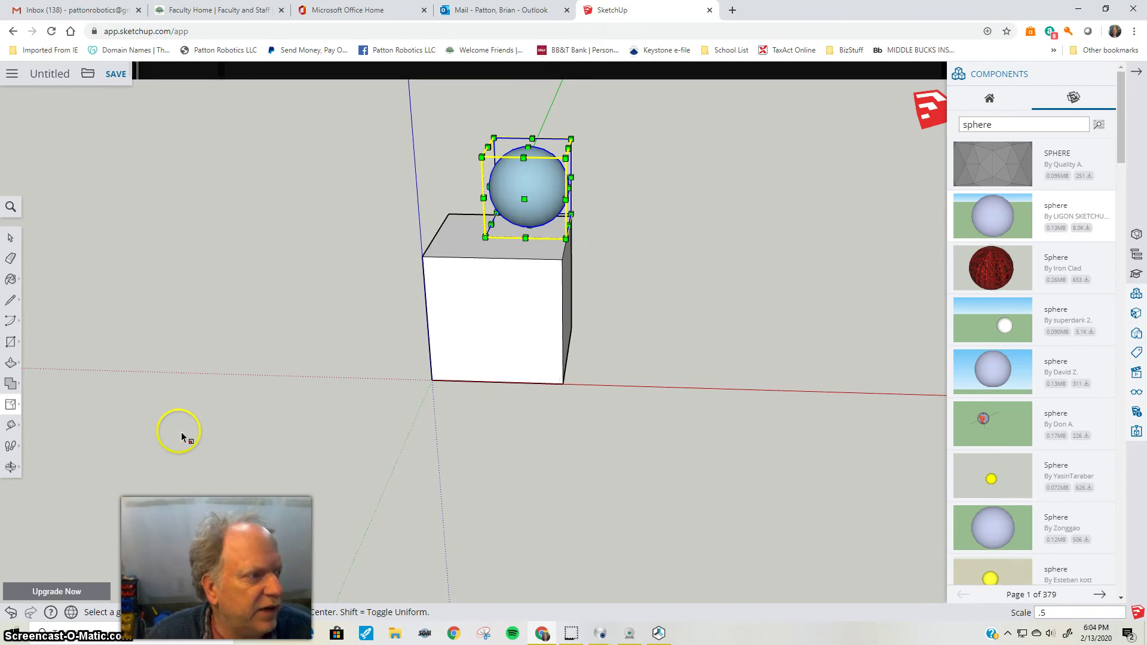
Move the sphere about 14 mm to the middle of the cube's top face, sinking it into the cube.
key(o)
drag(409, 325, 427, 475)
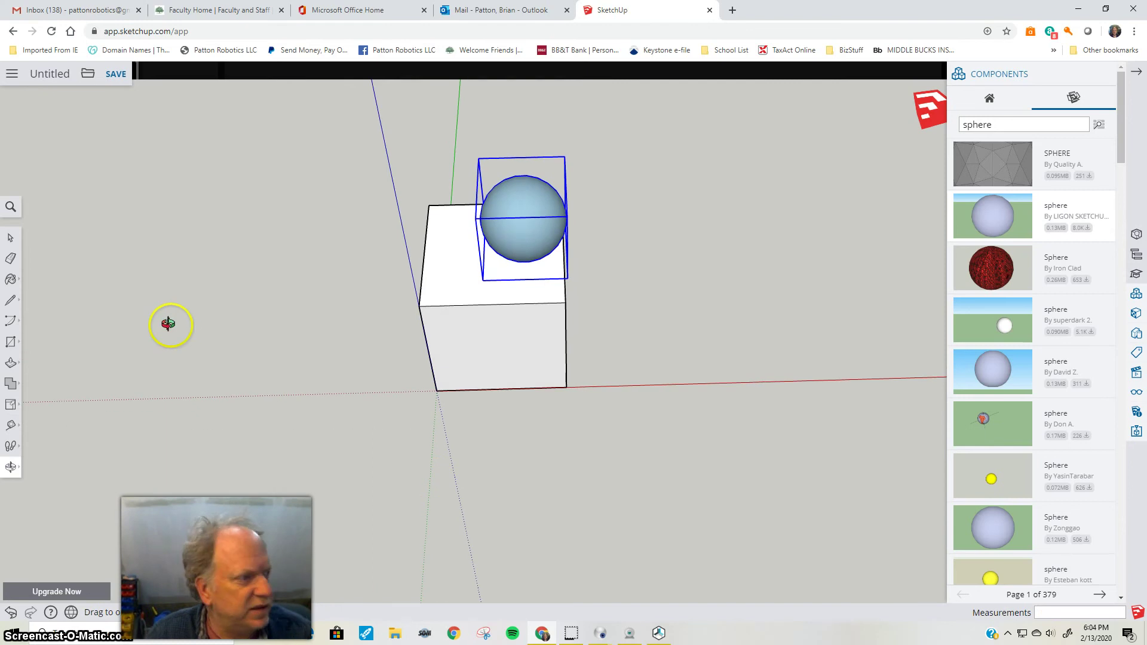
click(13, 403)
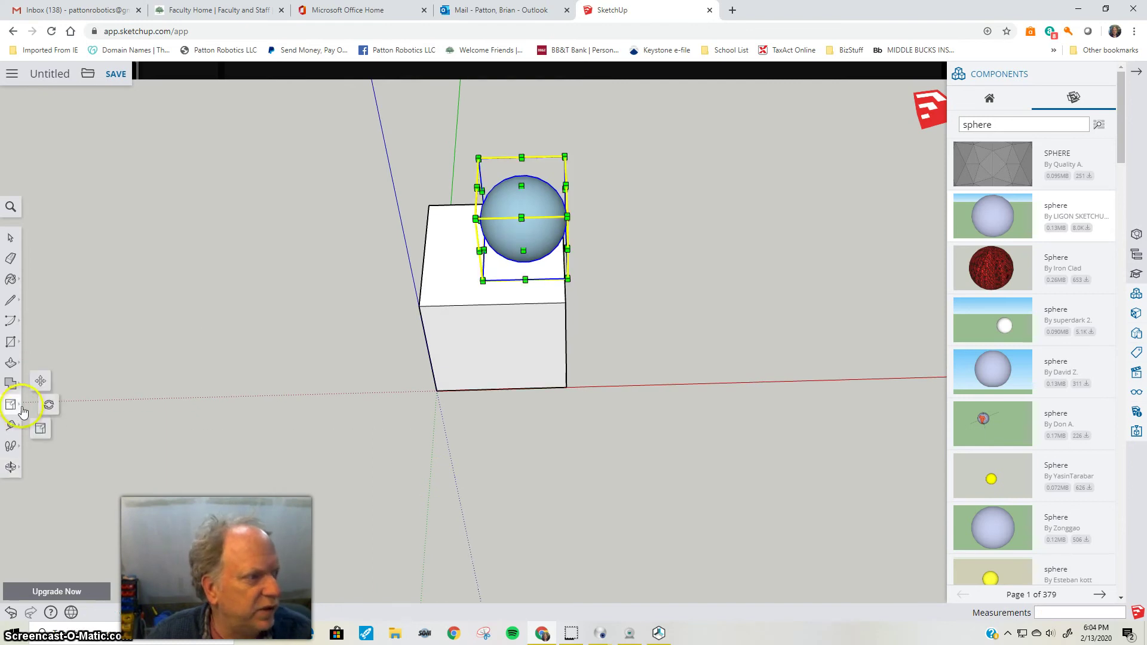
click(40, 380)
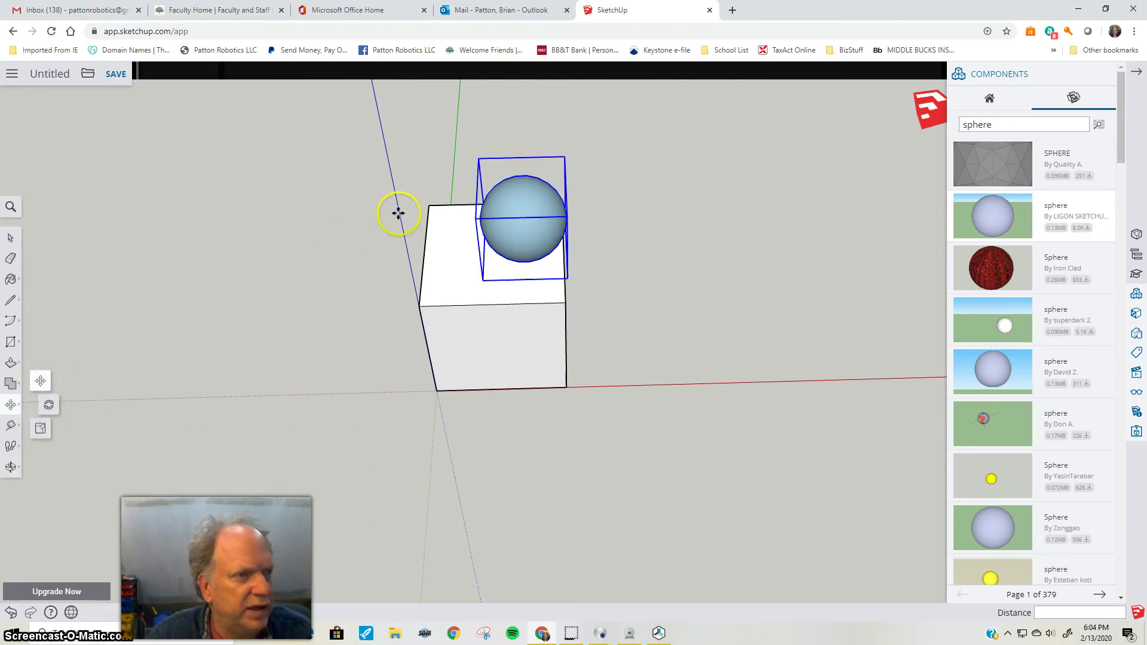
click(527, 194)
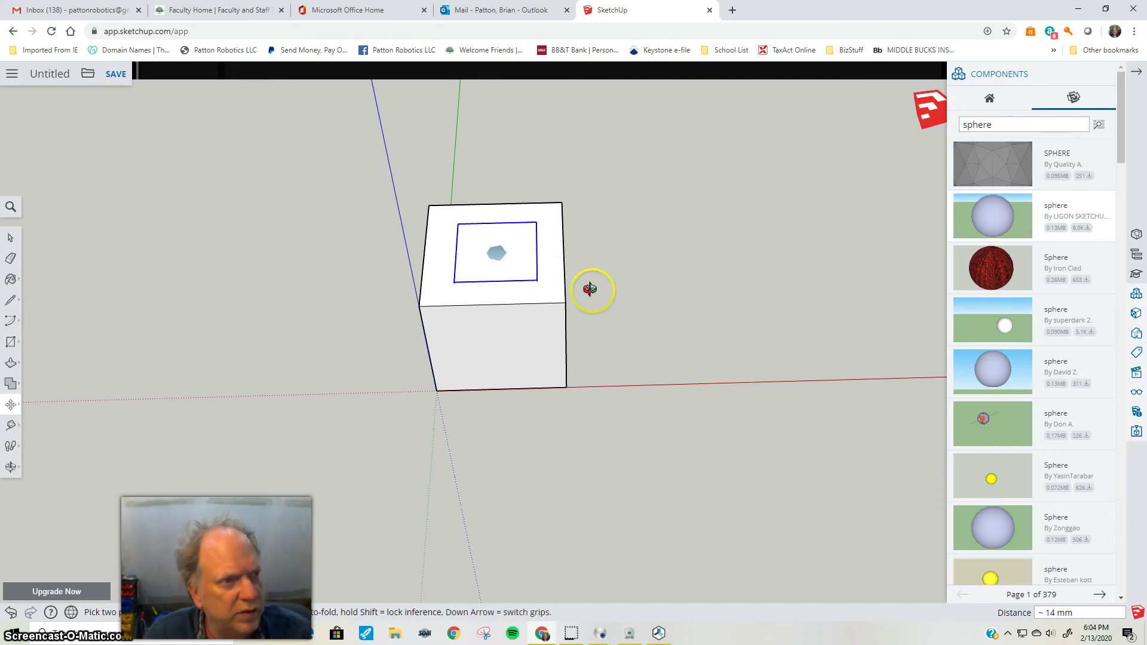
Move the sunken sphere 7 mm up along the blue axis so most of it rises above the cube's top face.
middle_drag(507, 332, 498, 194)
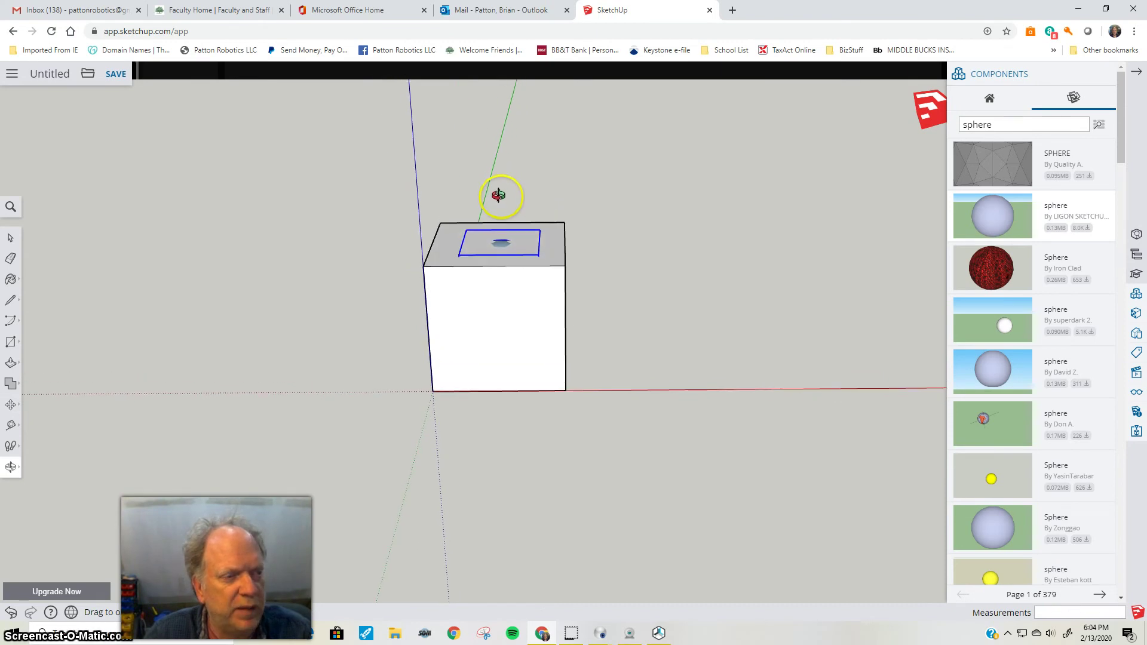
click(12, 406)
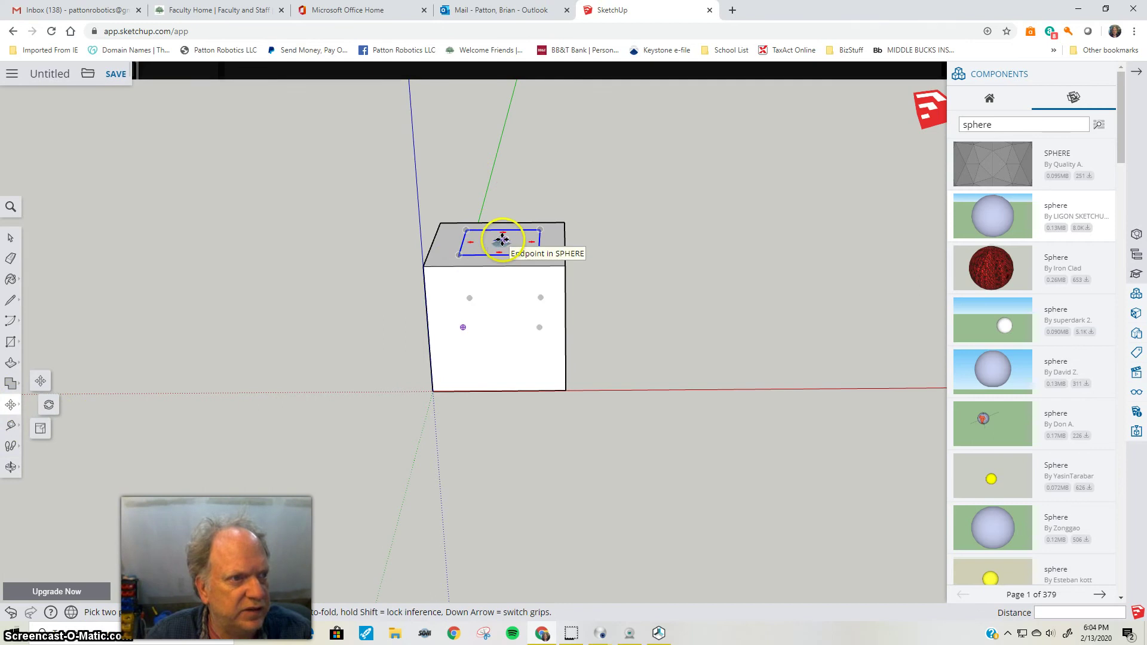
scroll(502, 239, up, 8)
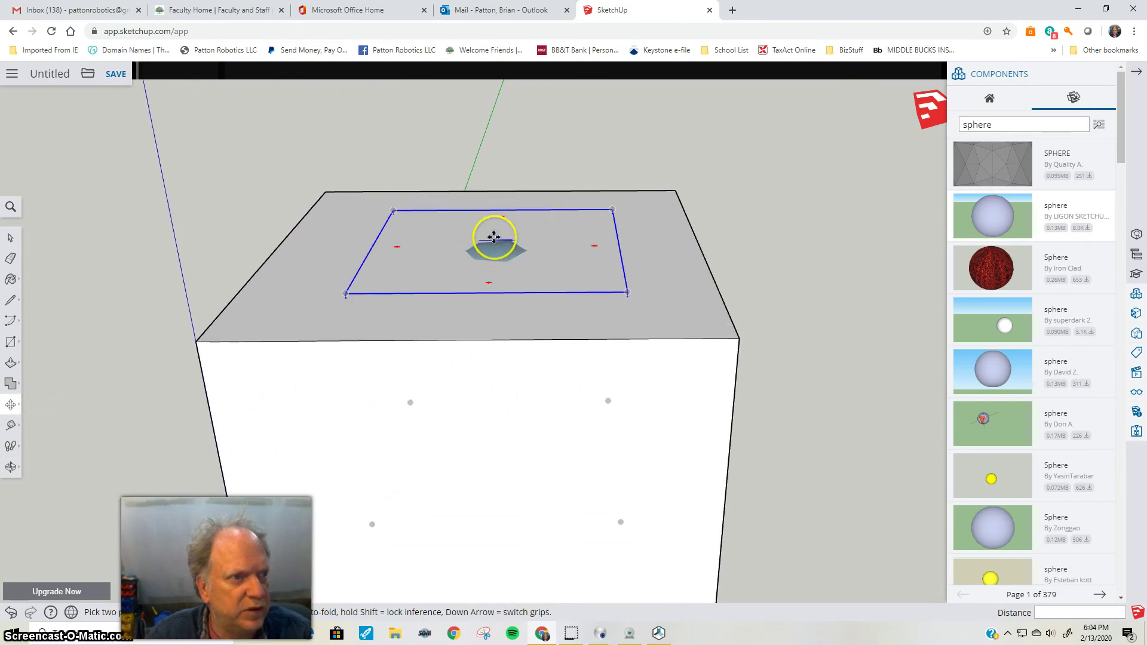
drag(494, 237, 485, 90)
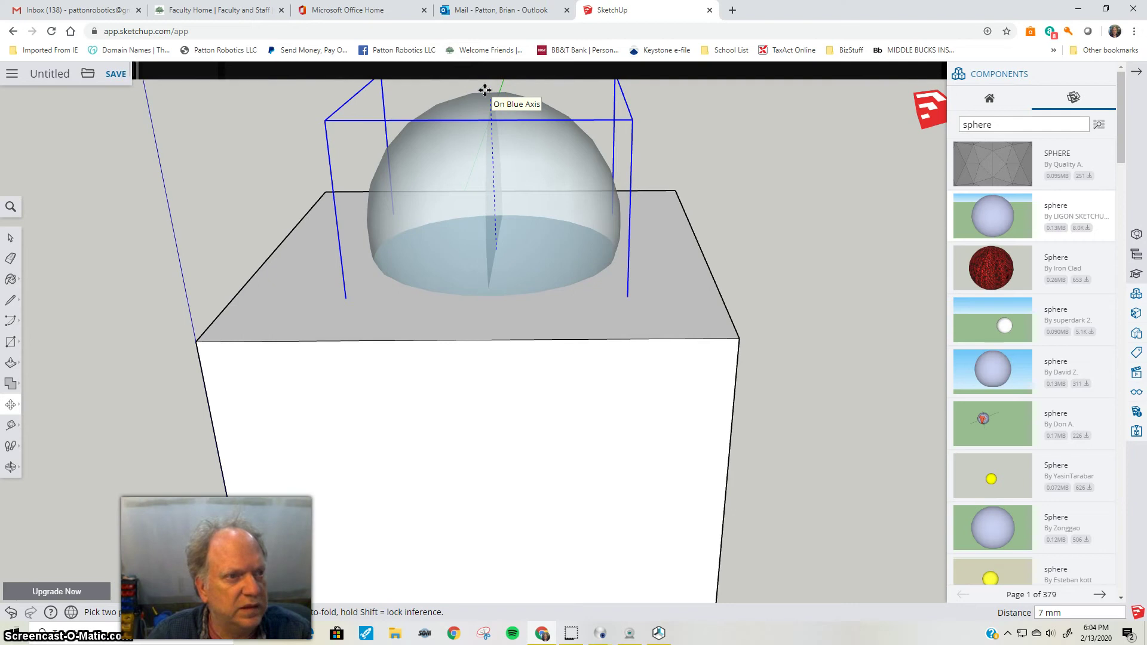
drag(485, 90, 485, 90)
Taper the cube by scaling its top face uniformly about its center by a factor of about 0.61.
key(o)
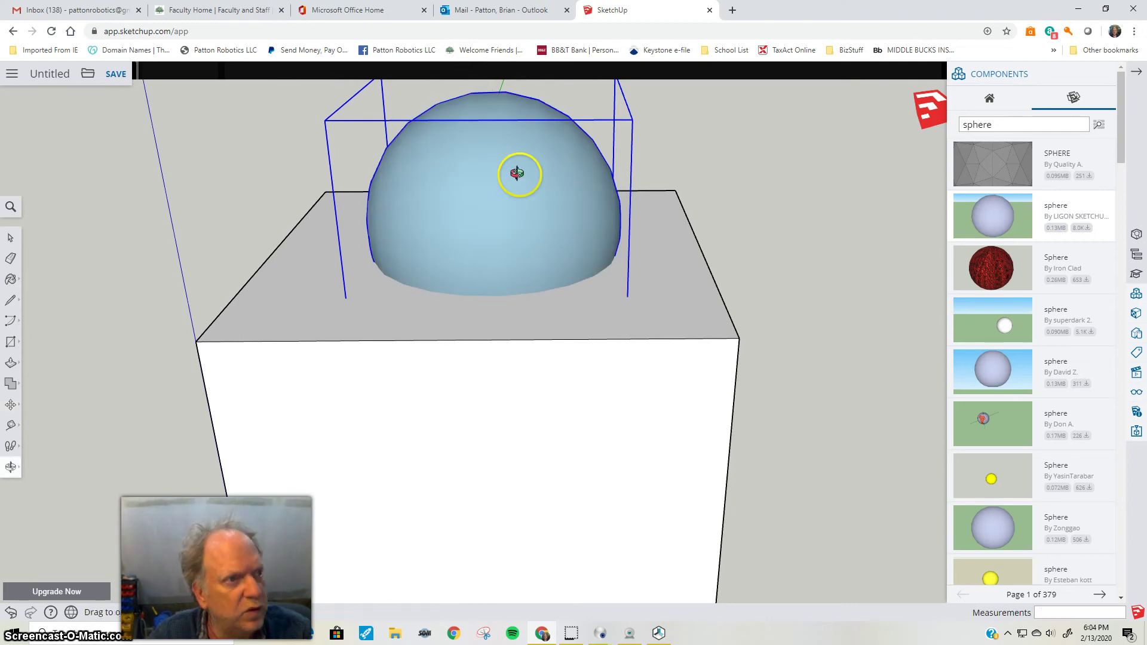
drag(496, 302, 545, 277)
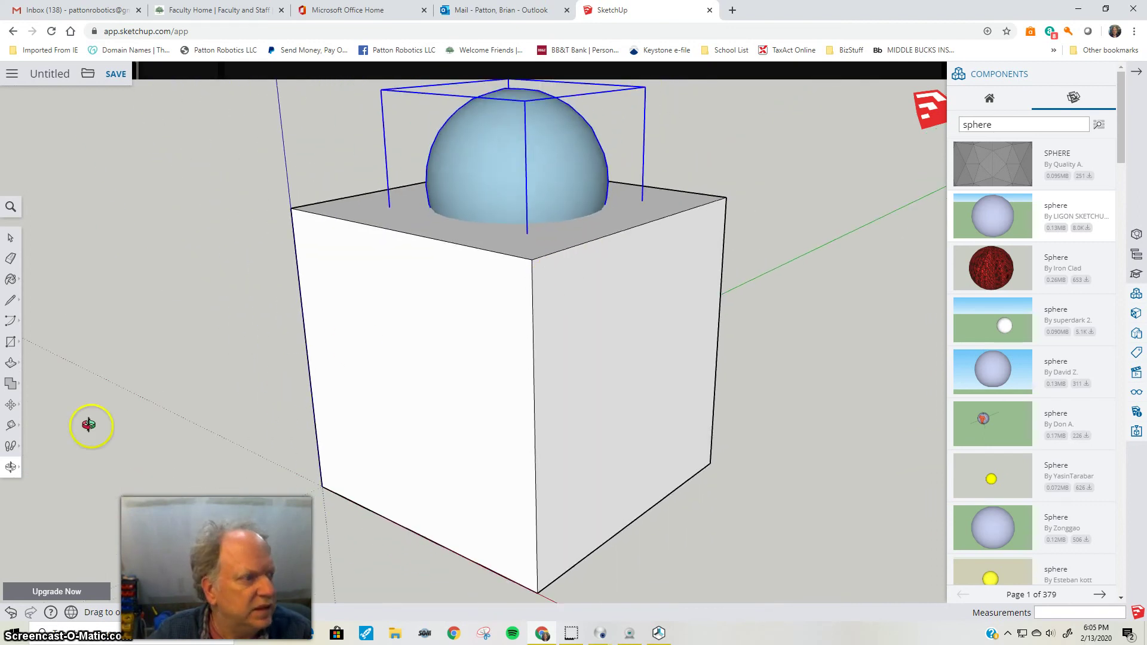
click(10, 238)
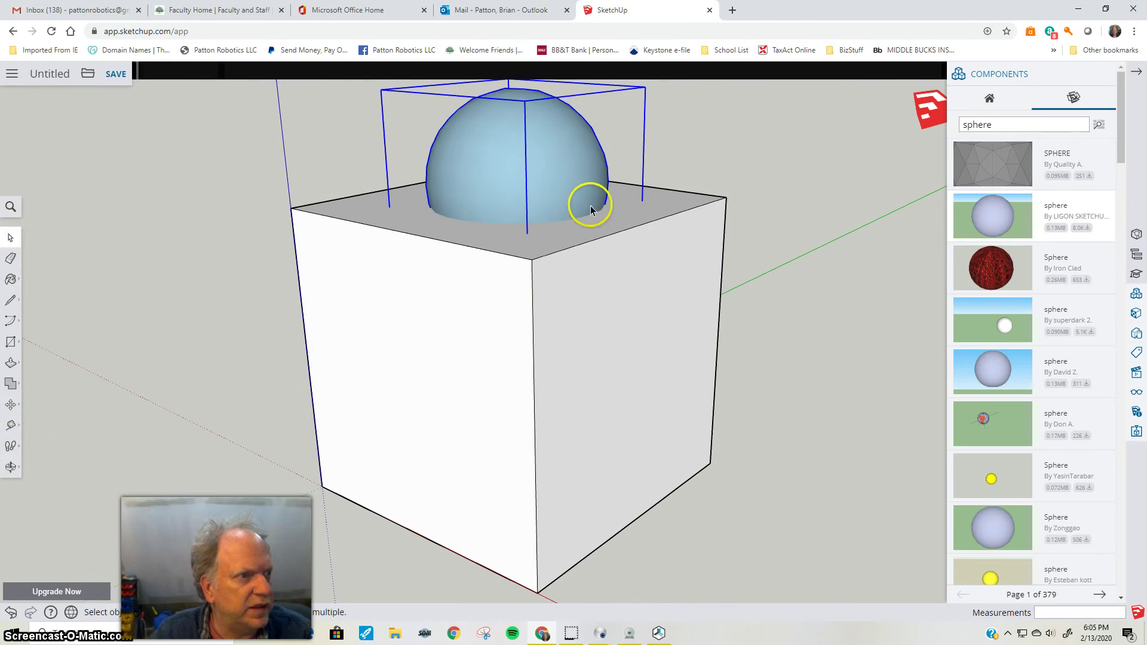
click(362, 210)
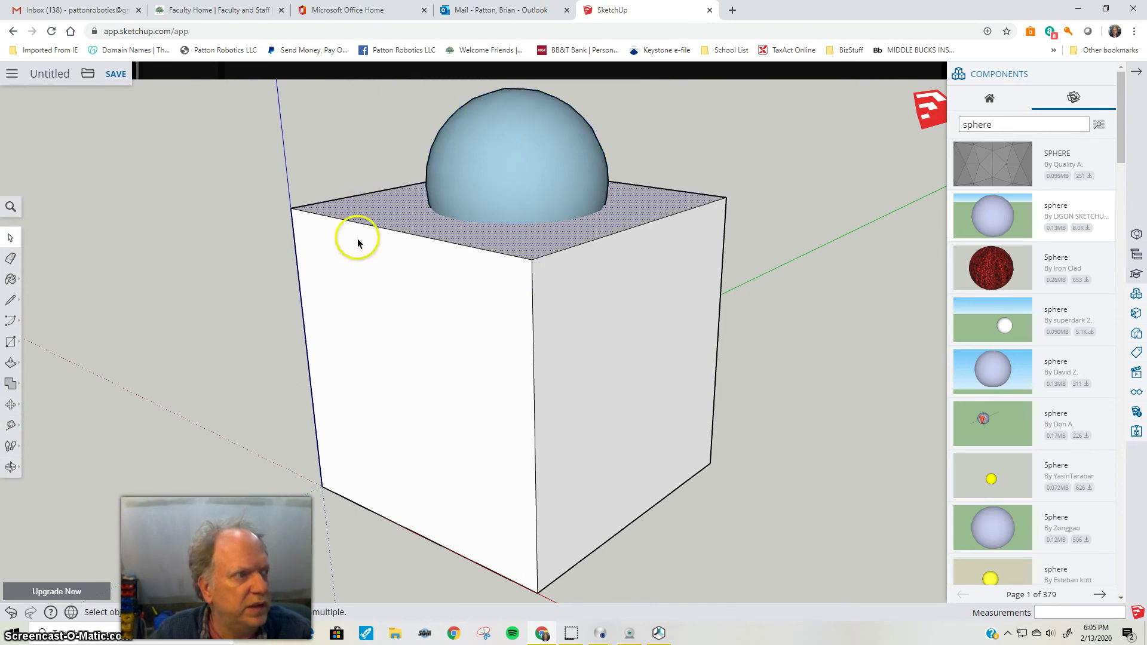
click(13, 408)
click(40, 430)
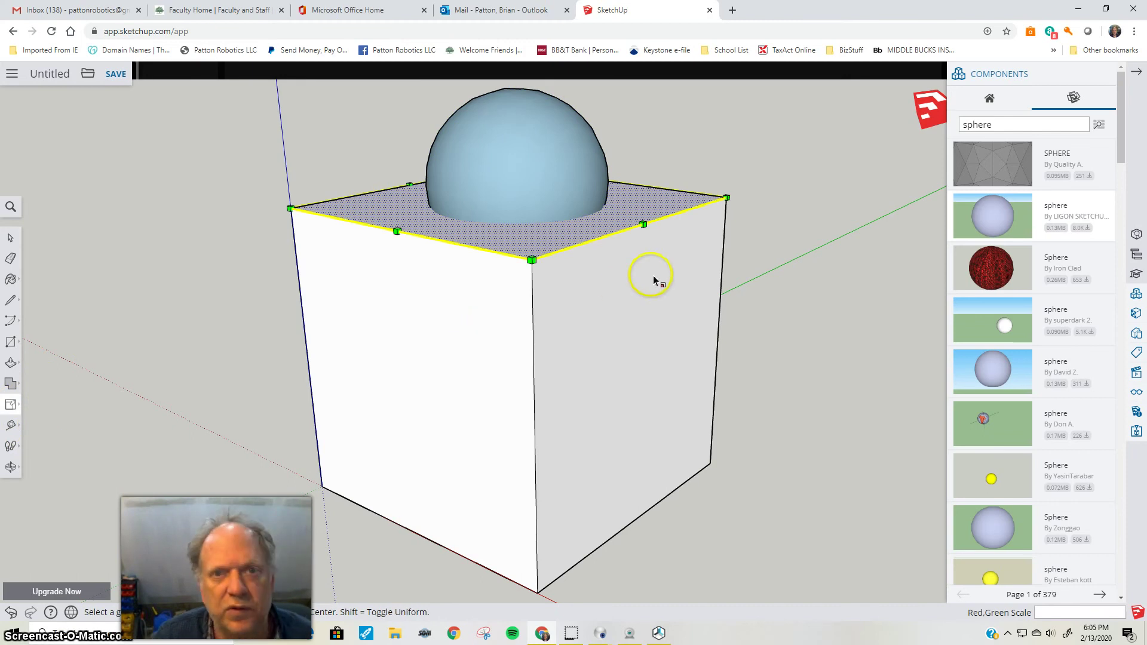
ctrl+drag(727, 199, 644, 201)
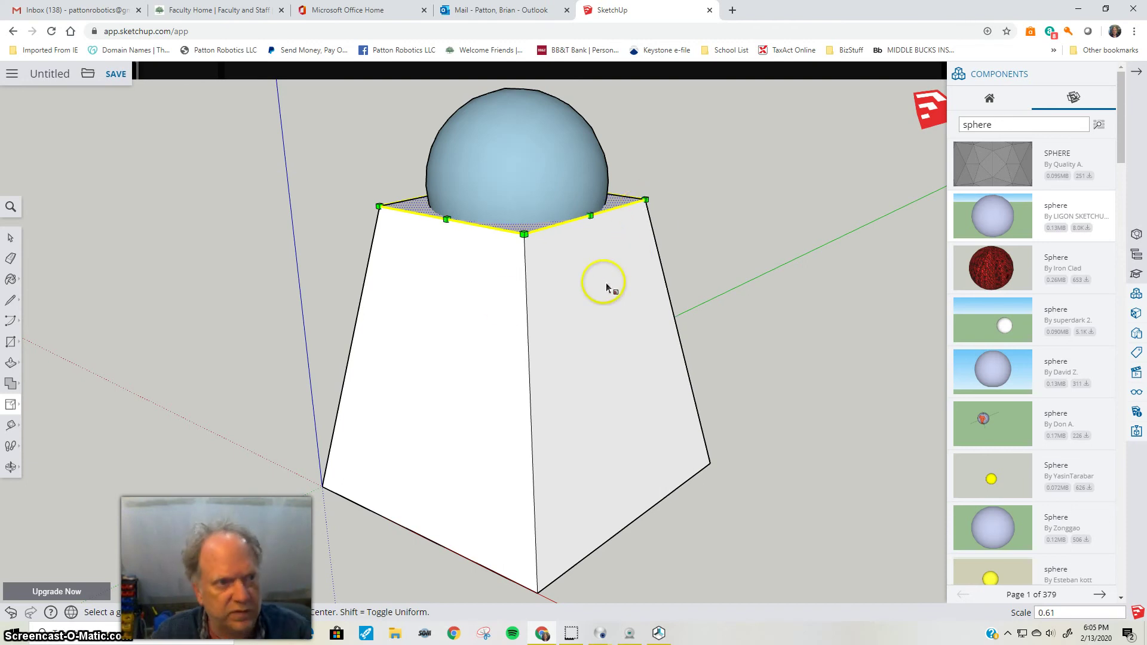
Apply the X-ray style from the Default Styles to the model.
key(o)
drag(592, 412, 699, 357)
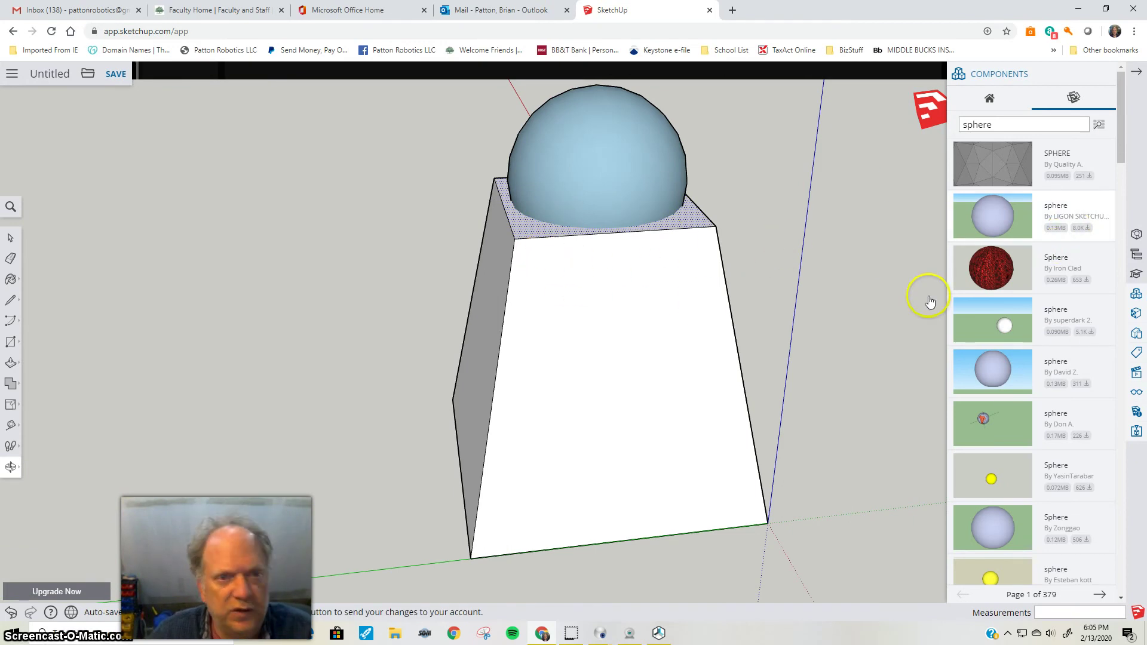
click(1137, 334)
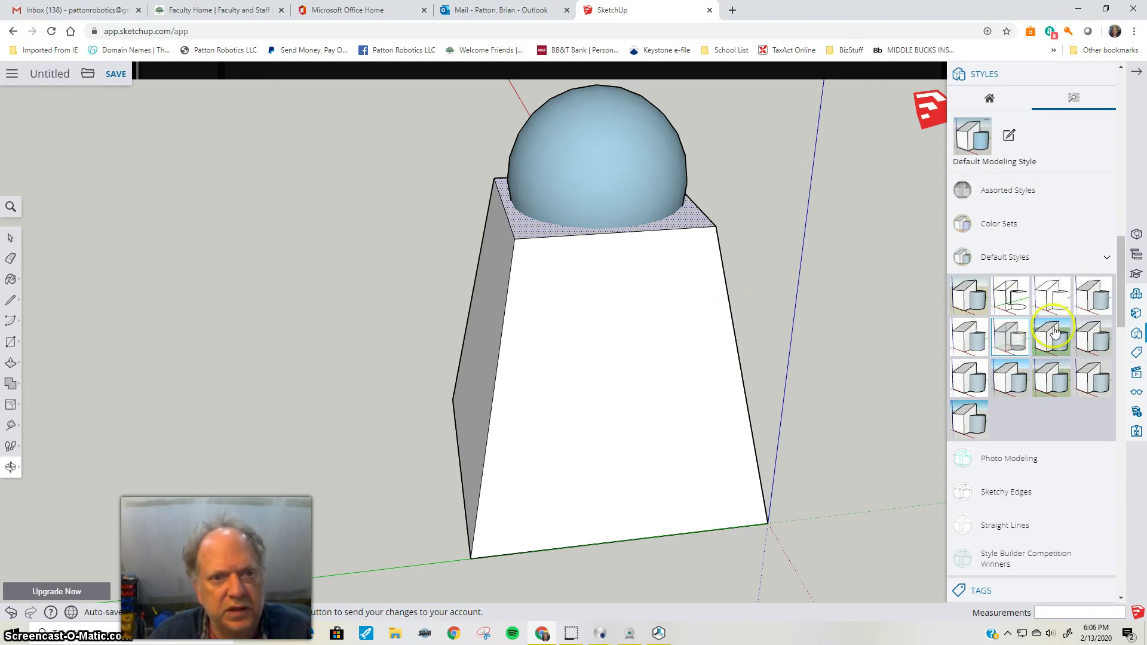
click(1025, 345)
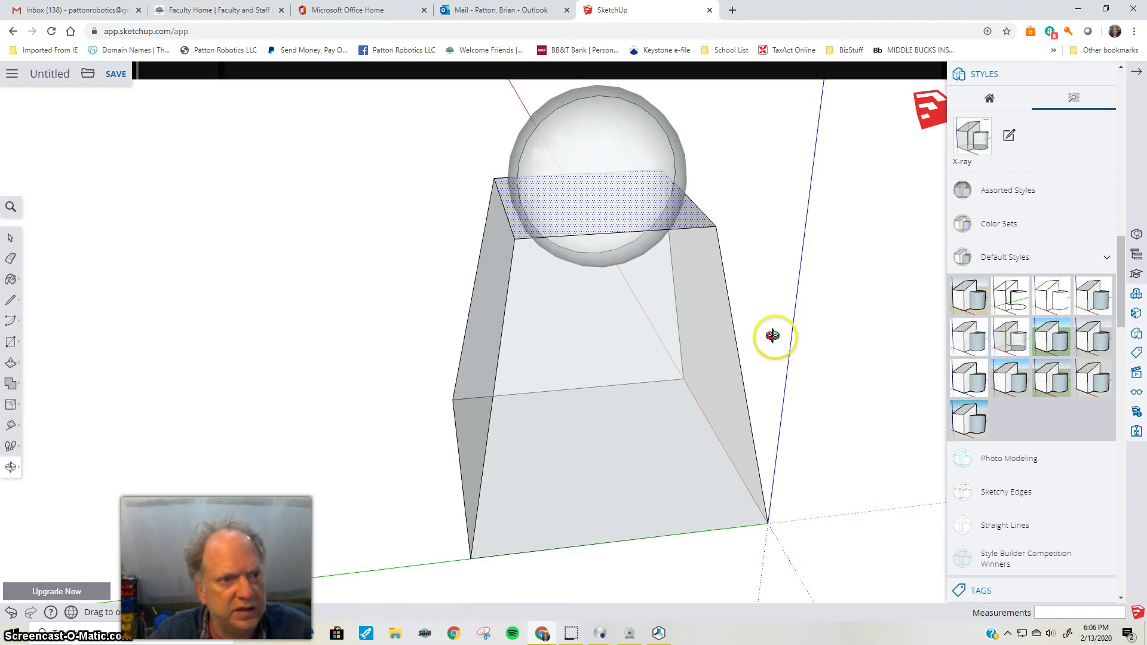
Switch the model back to the Default Style from the Default Styles.
drag(674, 350, 515, 343)
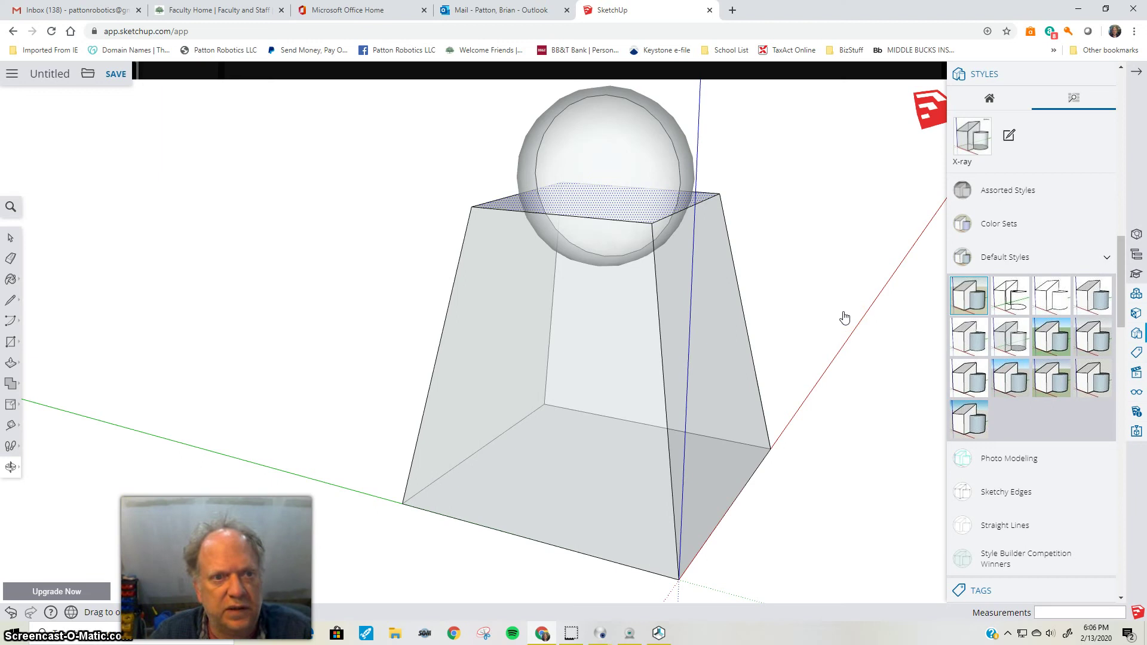
click(871, 397)
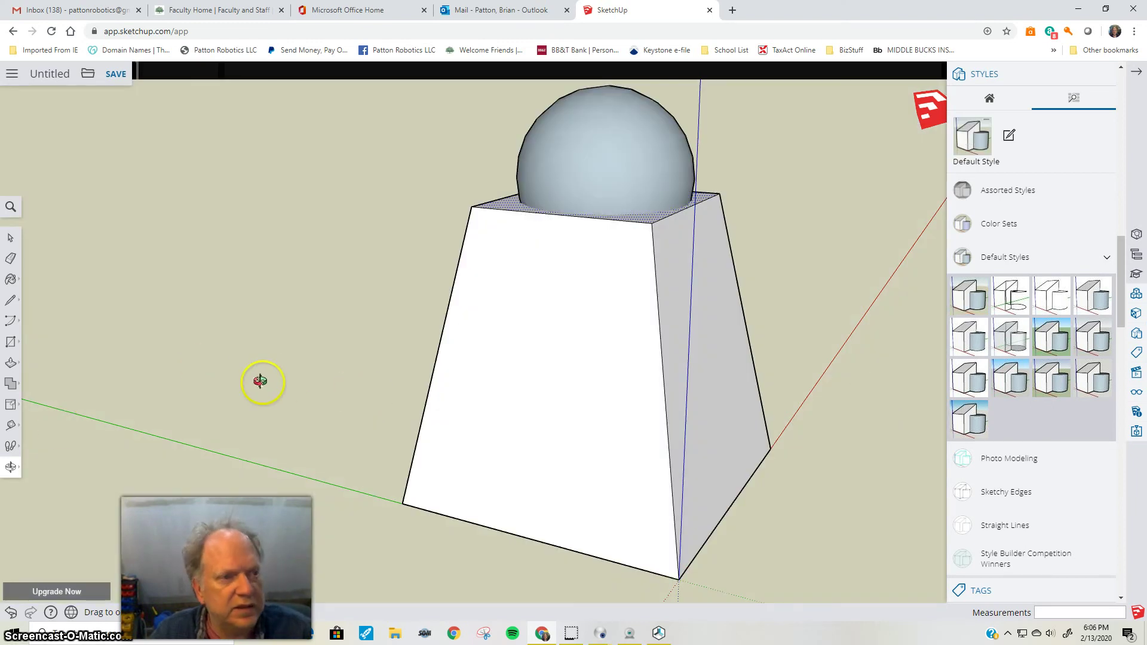
Place filled 3D text "George", 3 mm high with 1 mm extrusion, on the upper part of the tapered block's front face and deselect it.
drag(411, 391, 301, 421)
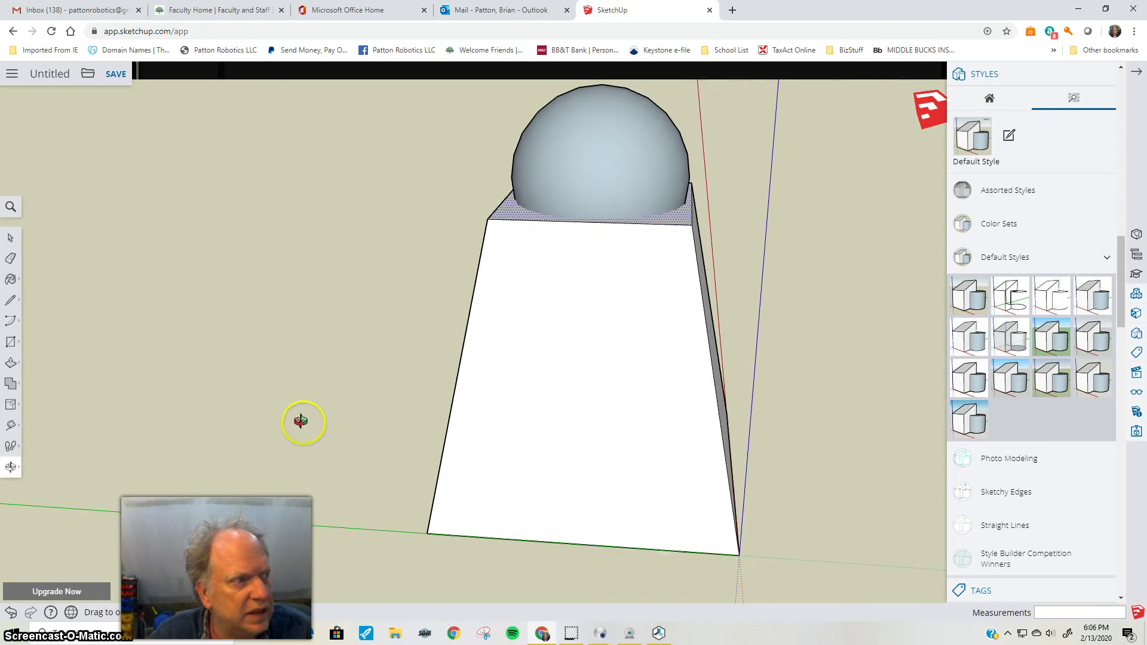
click(17, 347)
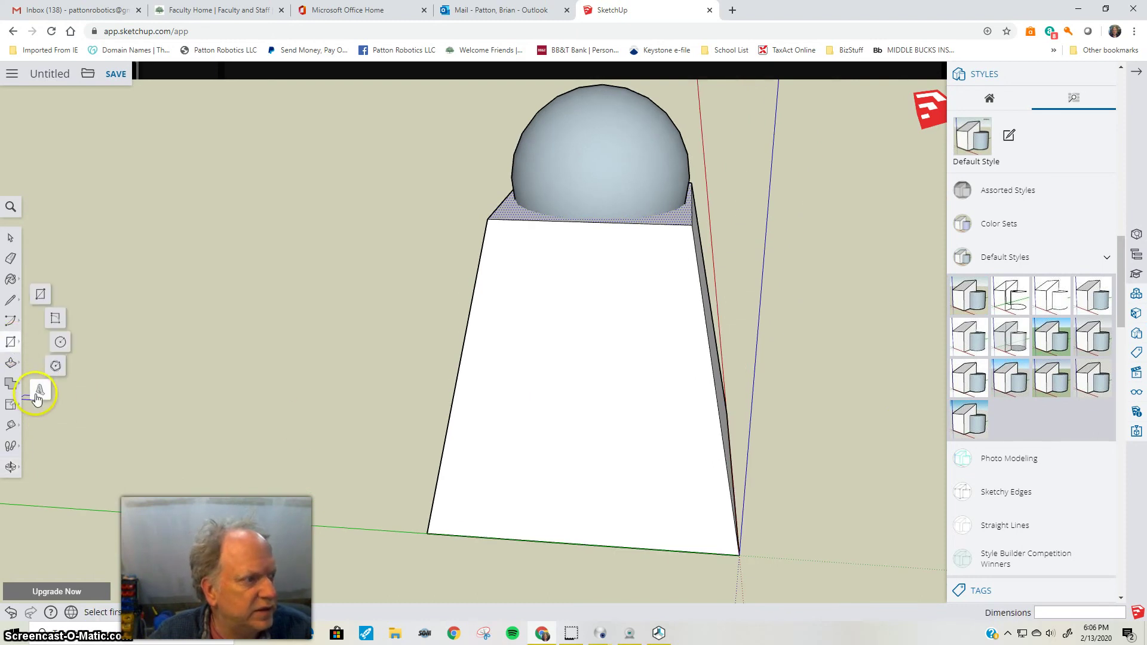
click(40, 391)
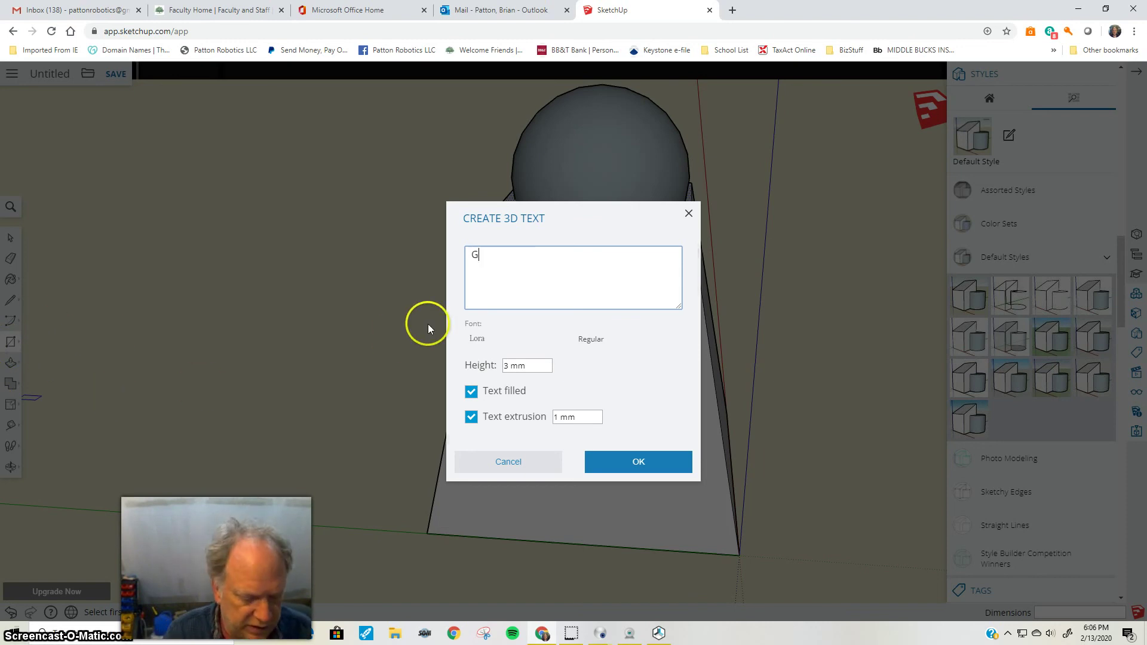
text(eo)
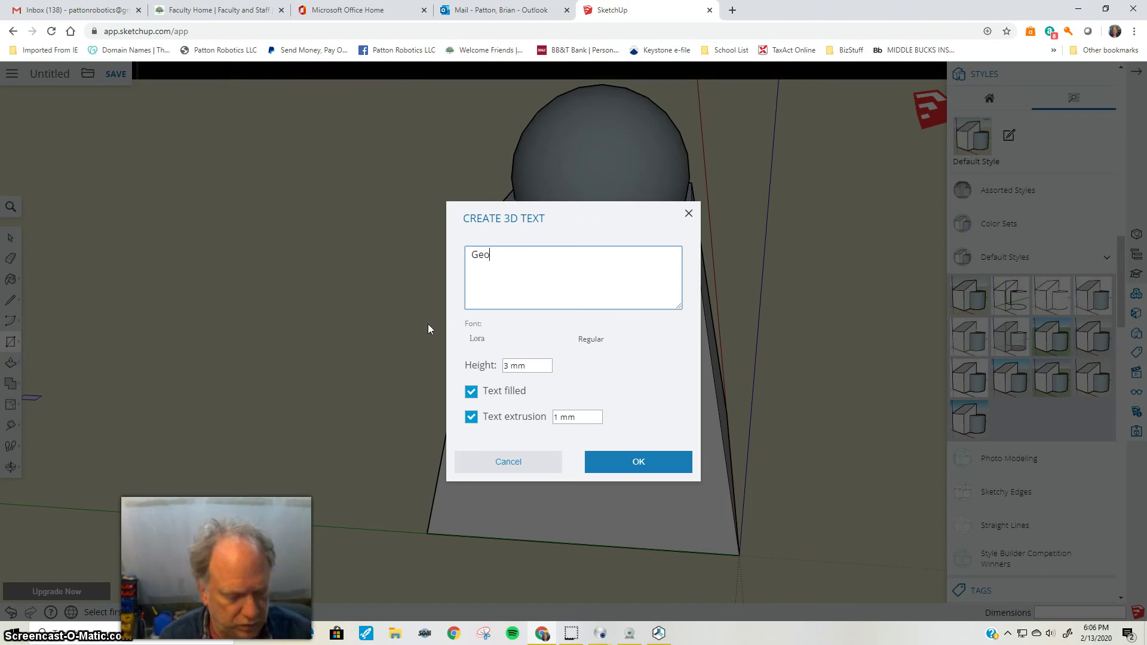
text(rge)
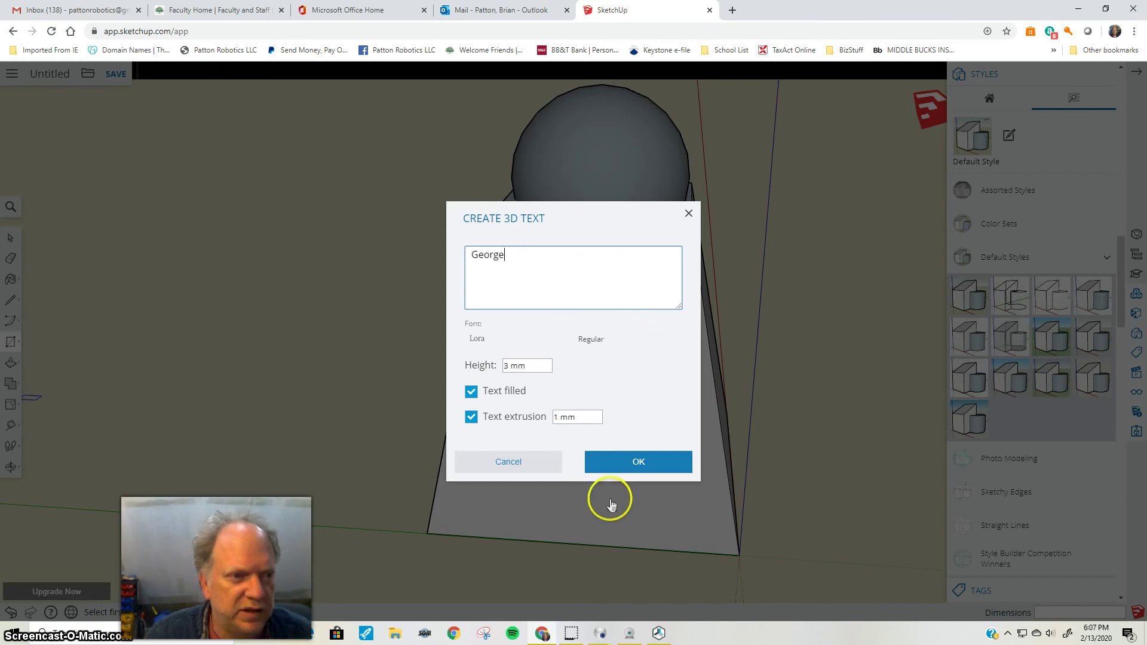
click(637, 468)
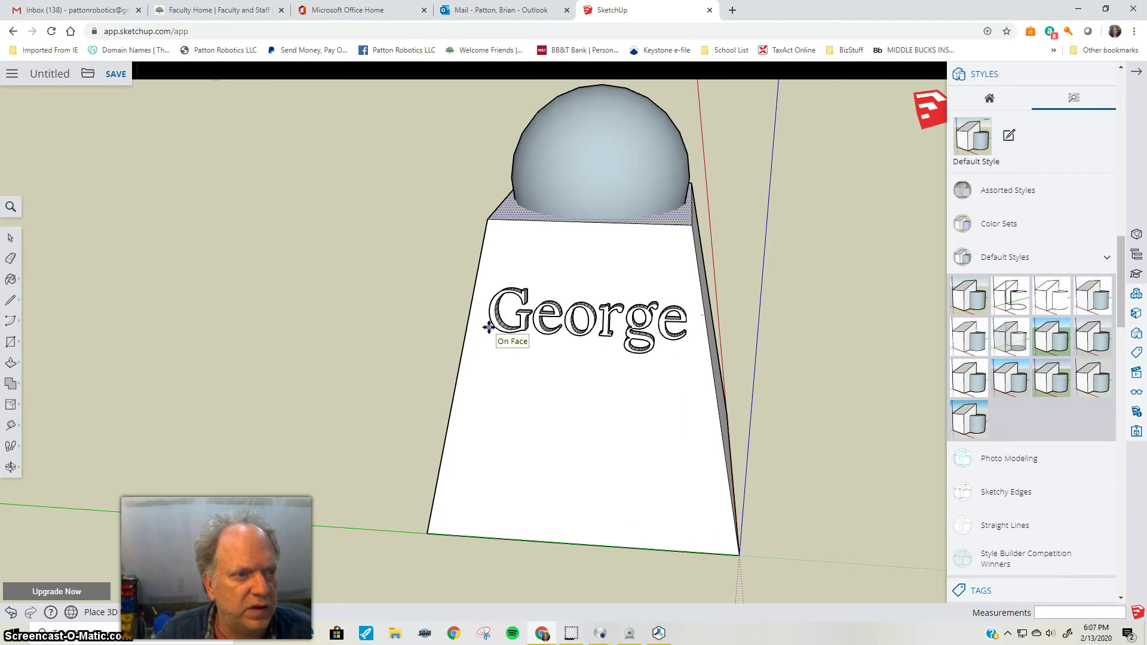
click(488, 328)
key(m)
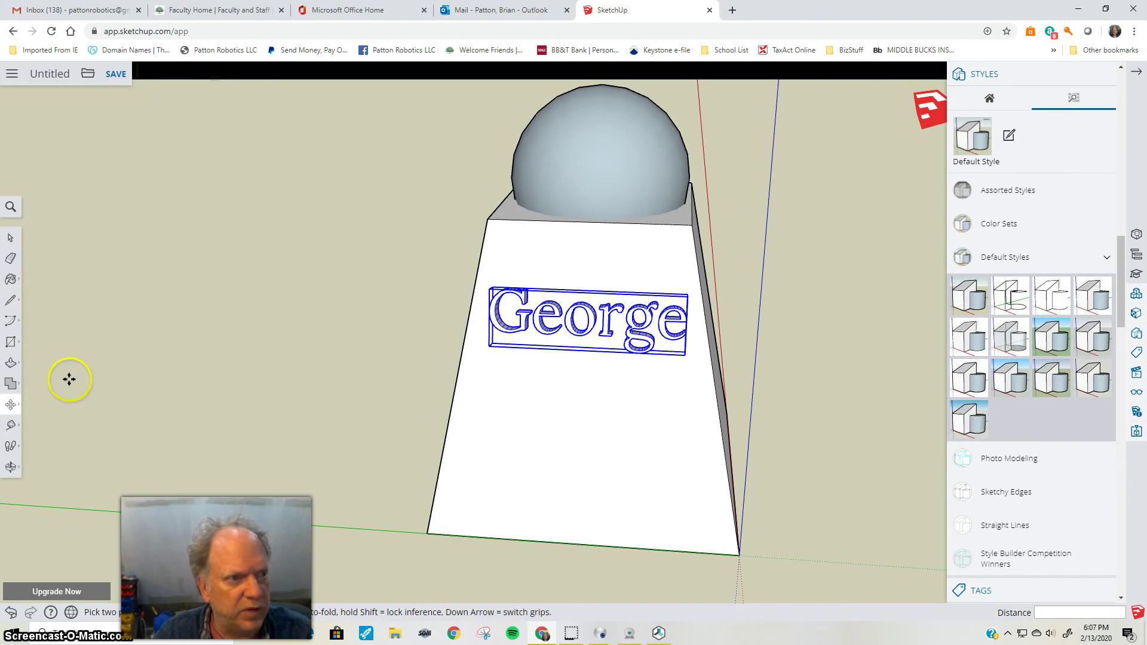
click(10, 238)
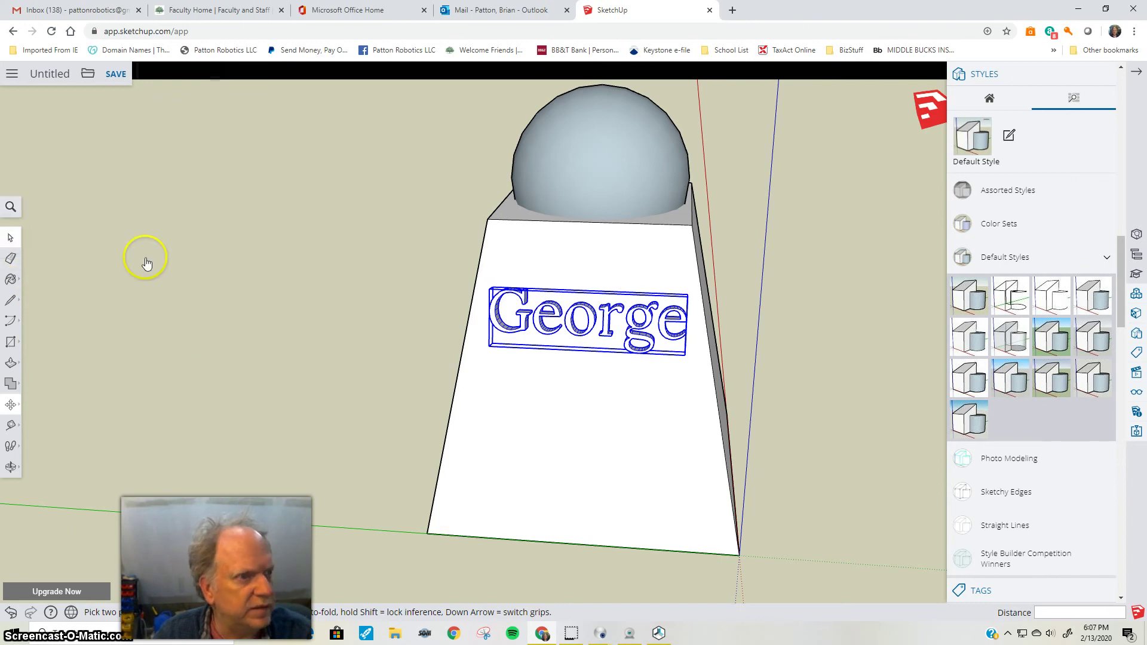
click(257, 295)
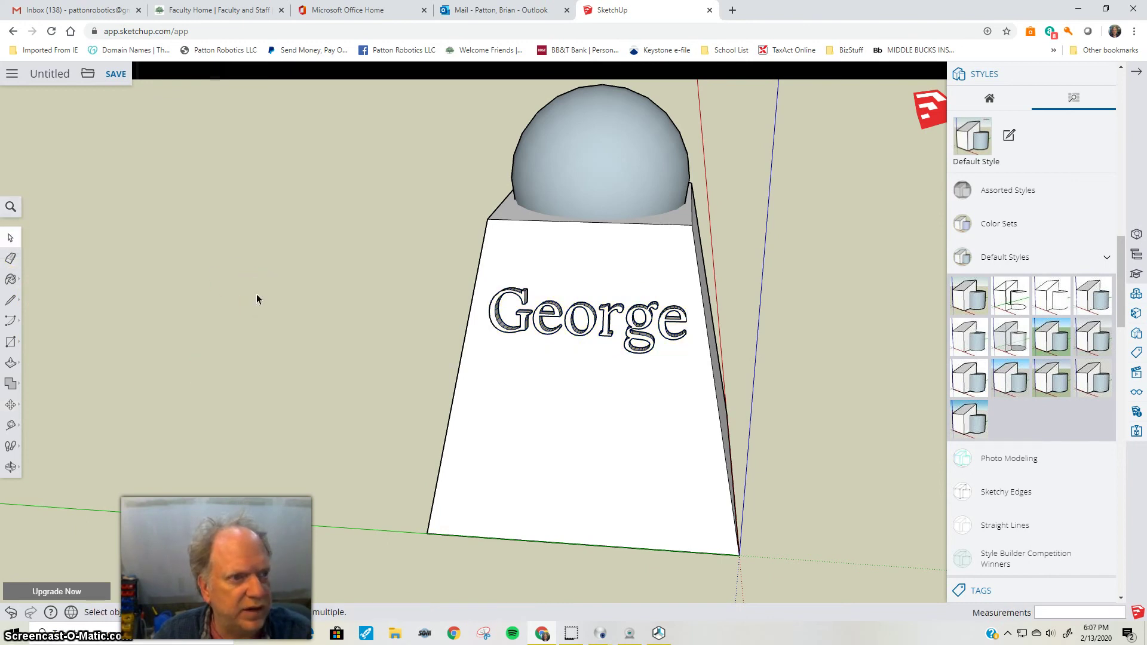
Place filled 3D text "School", 3 mm high with 1 mm extrusion, directly below "George" on the same sloped face.
key(o)
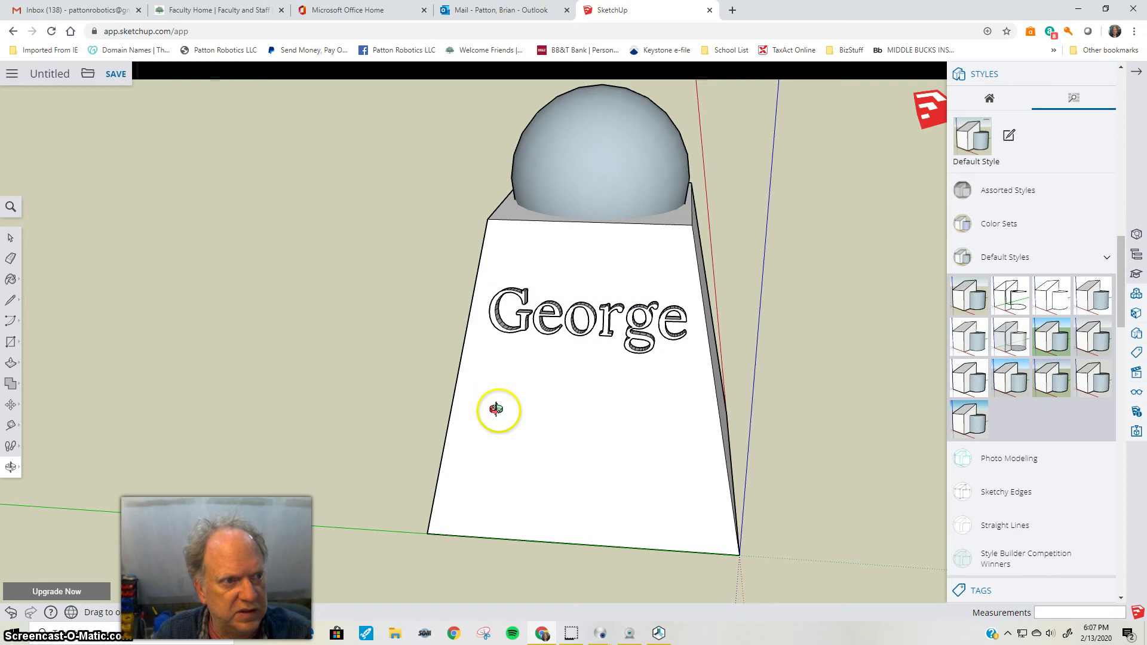
drag(494, 410, 532, 423)
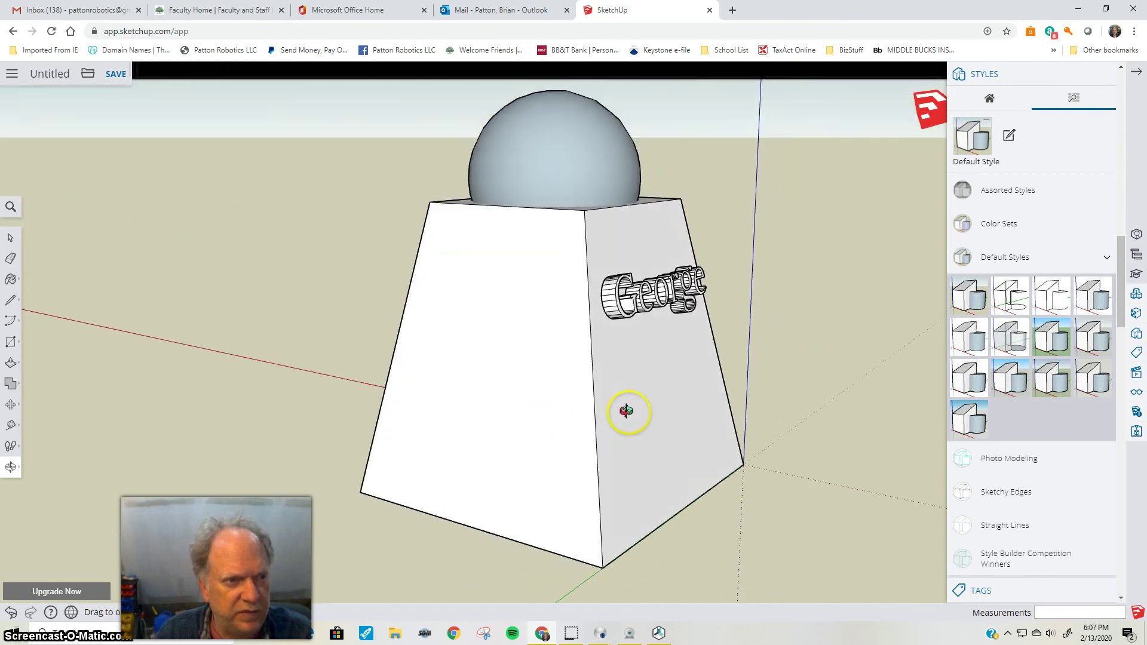
drag(627, 410, 727, 378)
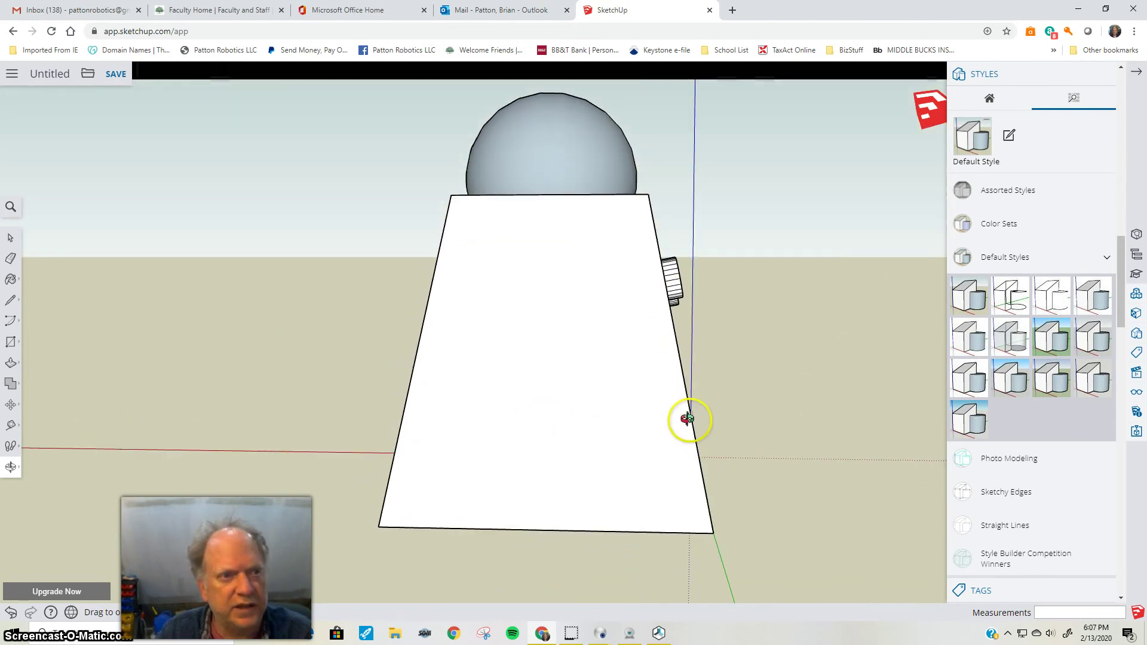
drag(661, 435, 524, 482)
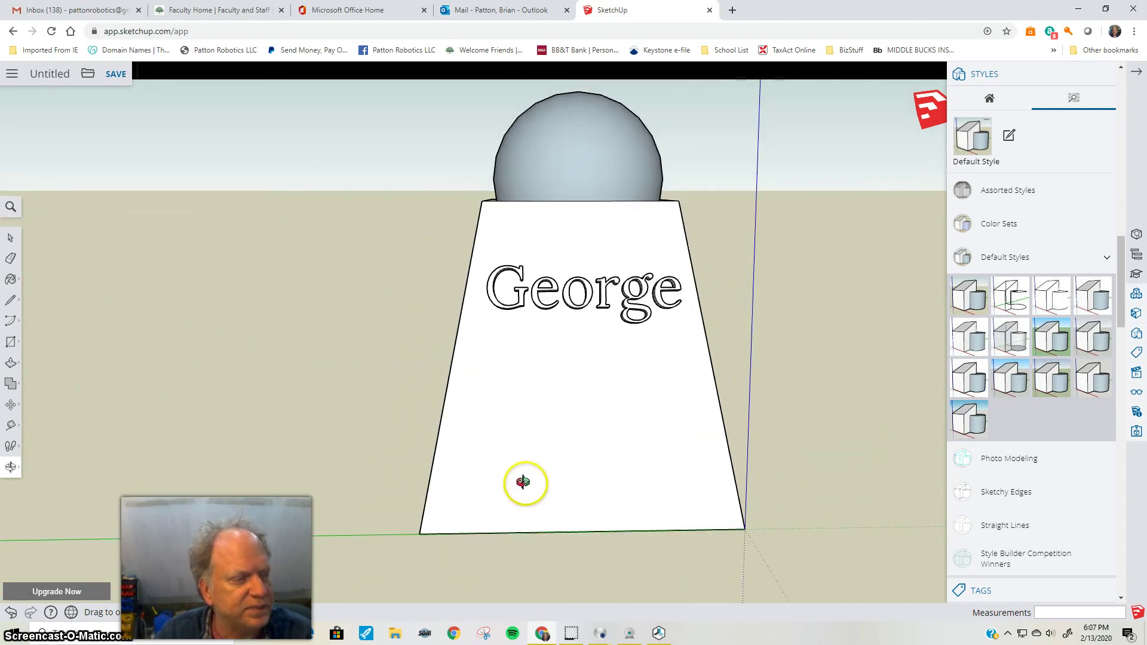
click(20, 347)
click(40, 389)
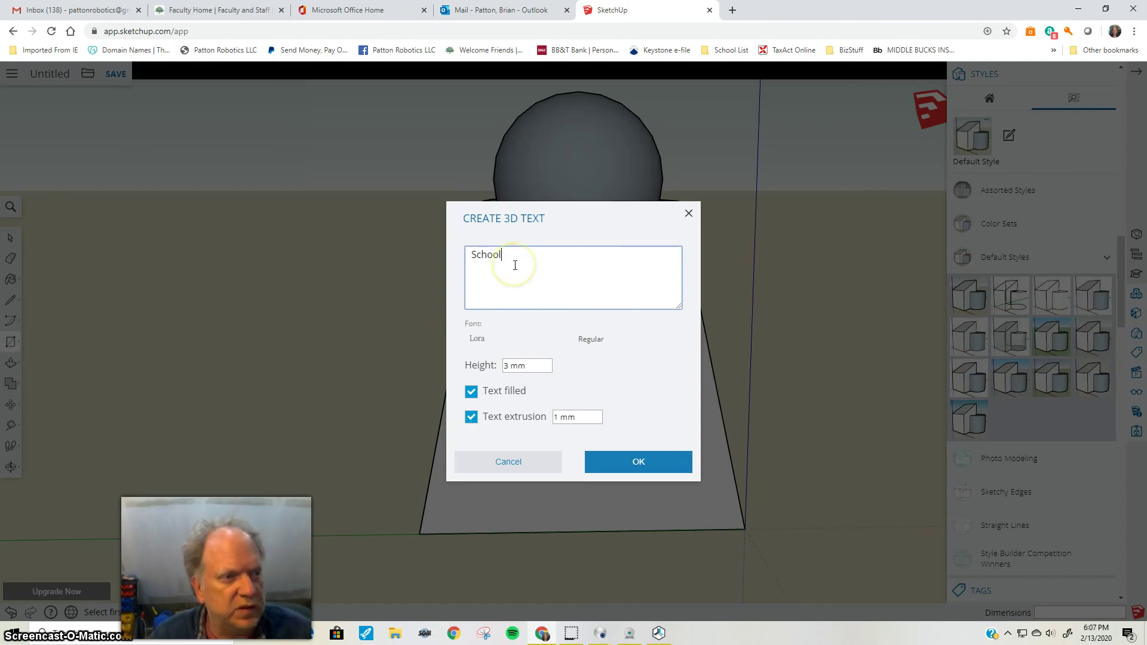
click(638, 465)
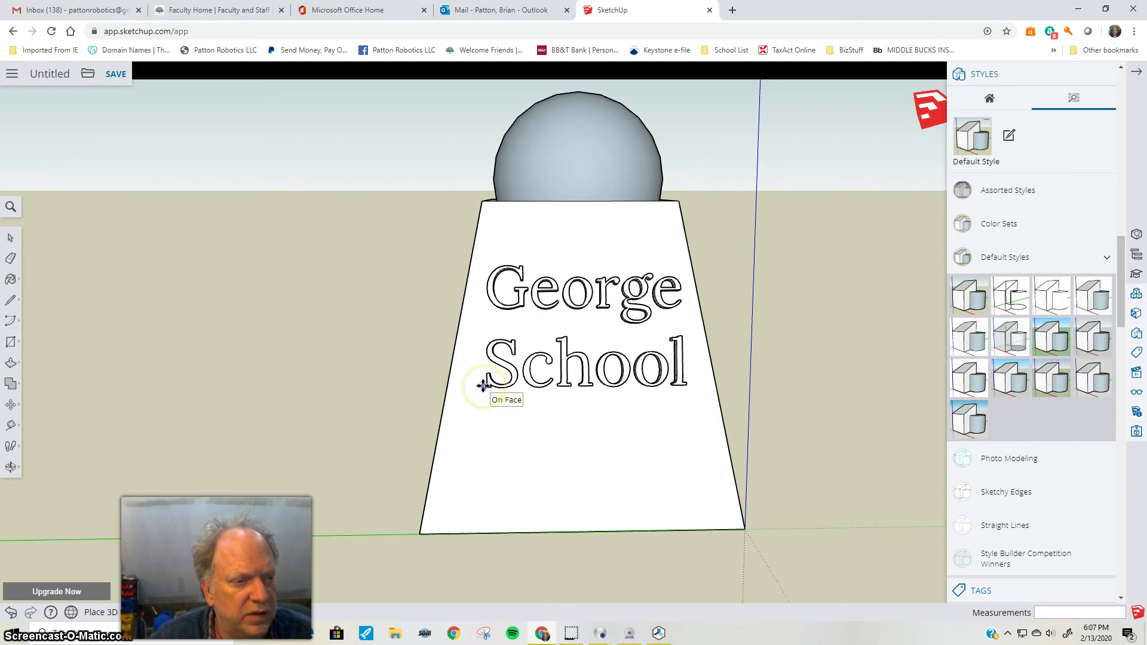
click(483, 385)
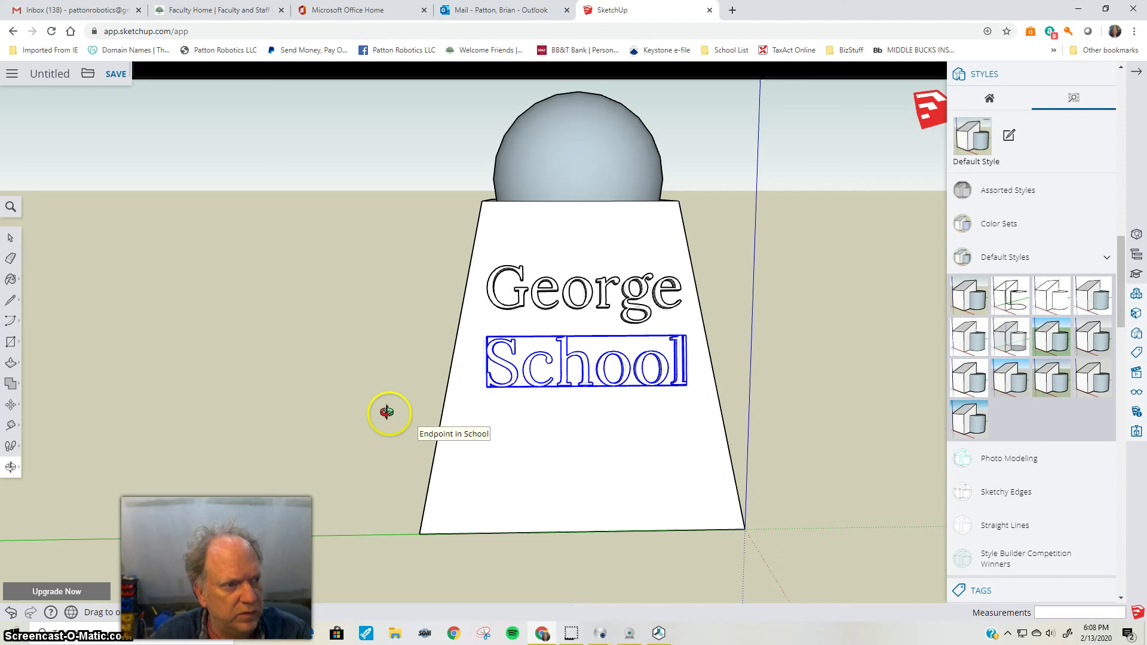
Draw a diagonal guide line about 28 mm long between opposite corners of the block's bottom face.
middle_drag(409, 420, 366, 425)
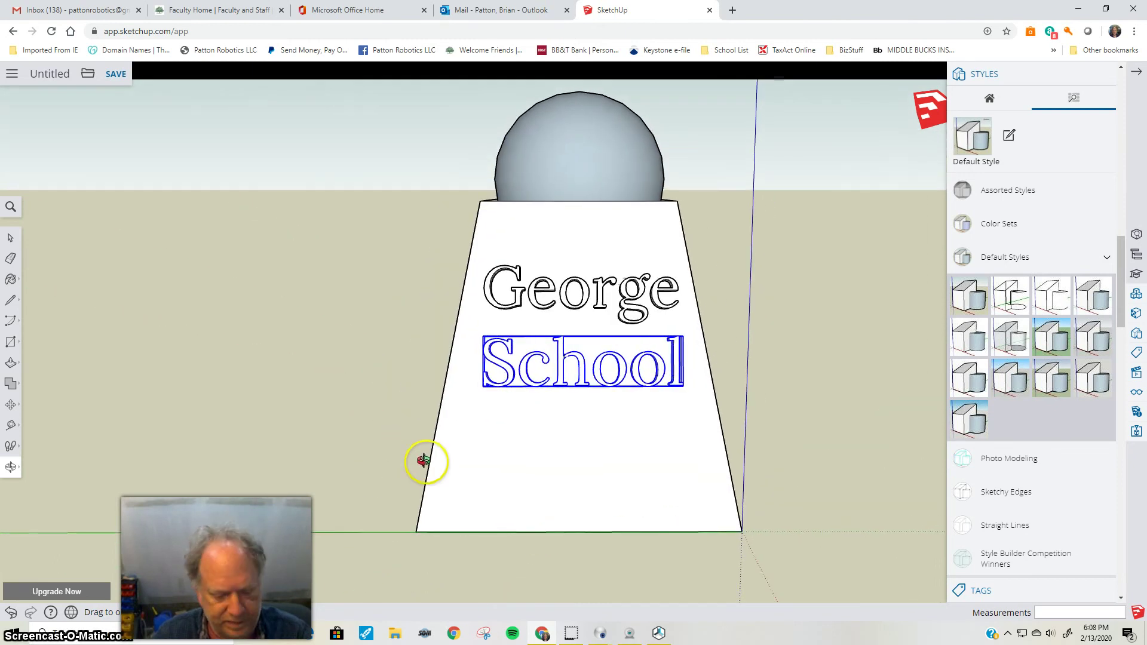
middle_drag(422, 325, 439, 185)
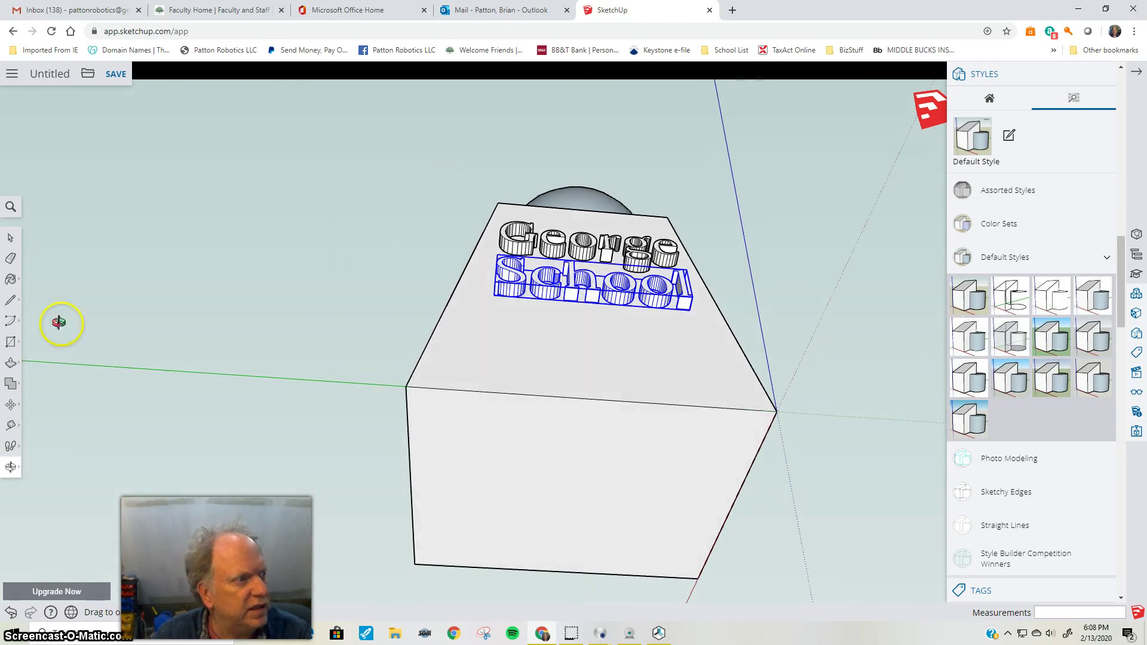
click(10, 297)
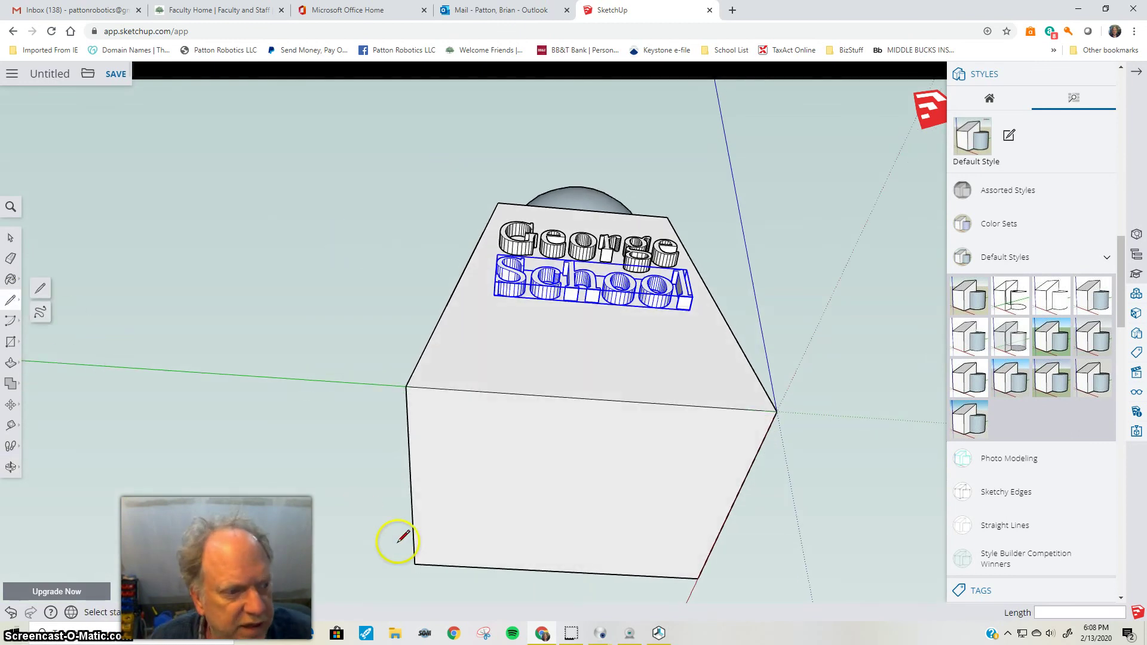
click(415, 563)
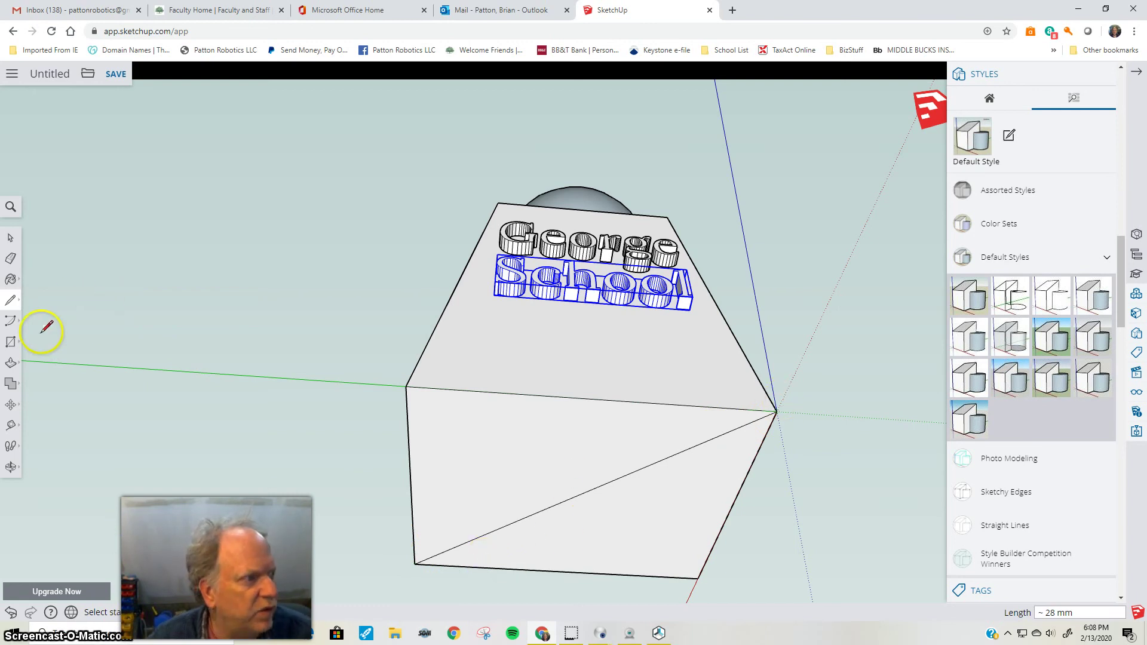
Draw a circle with a 2.7 mm radius on the bottom face, centered on the diagonal's midpoint.
click(11, 342)
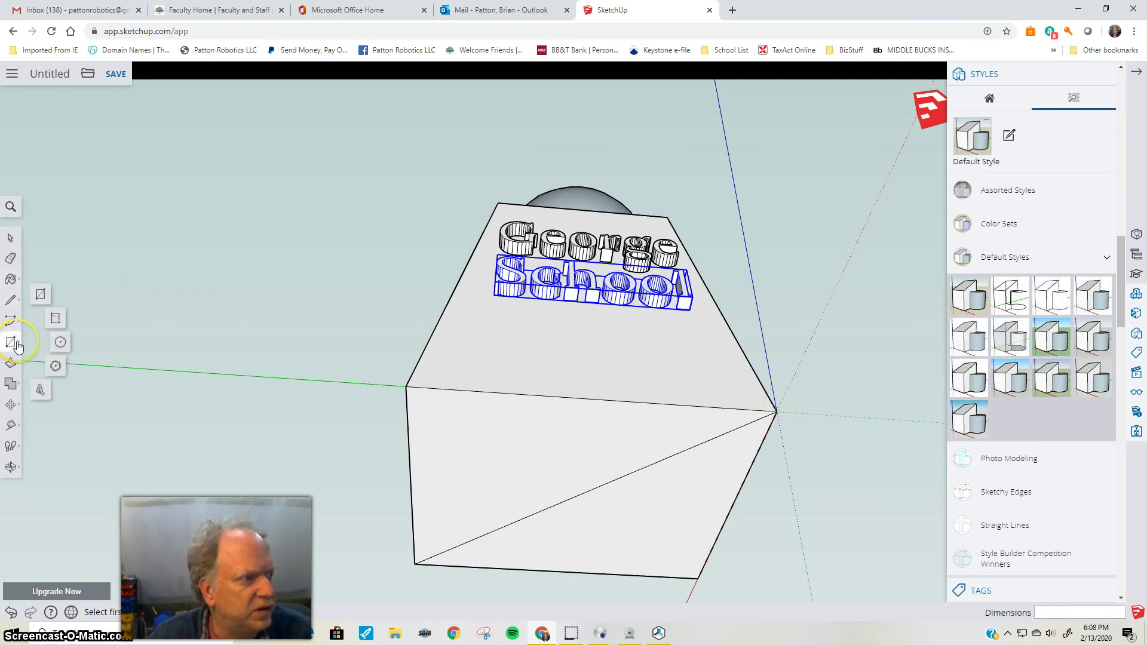
click(60, 344)
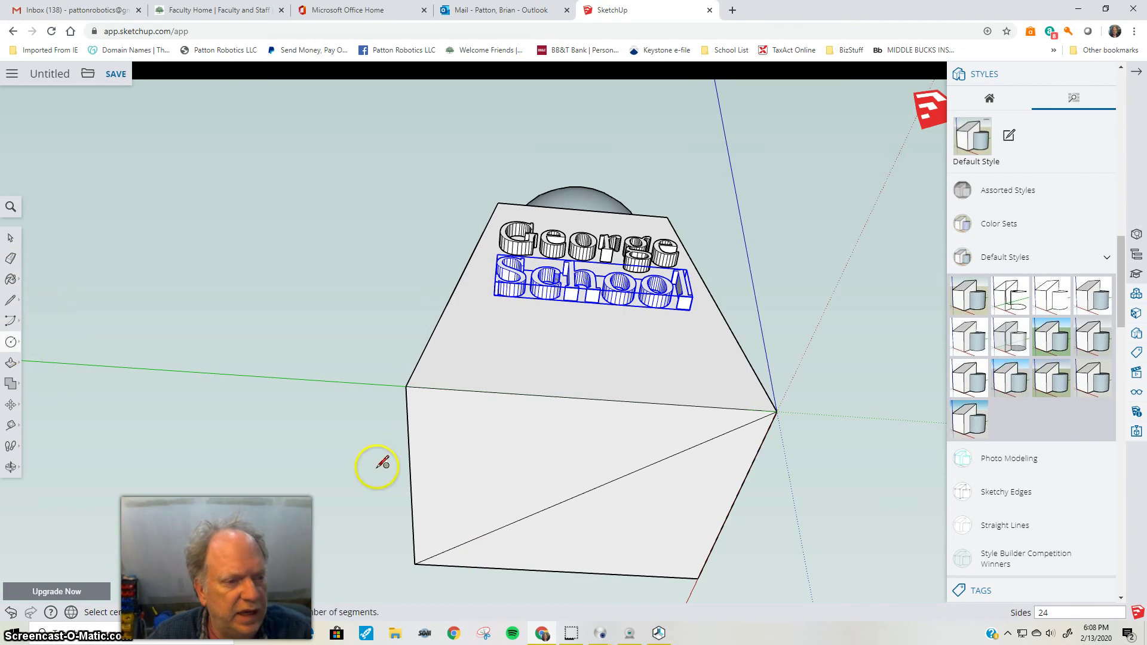
click(574, 496)
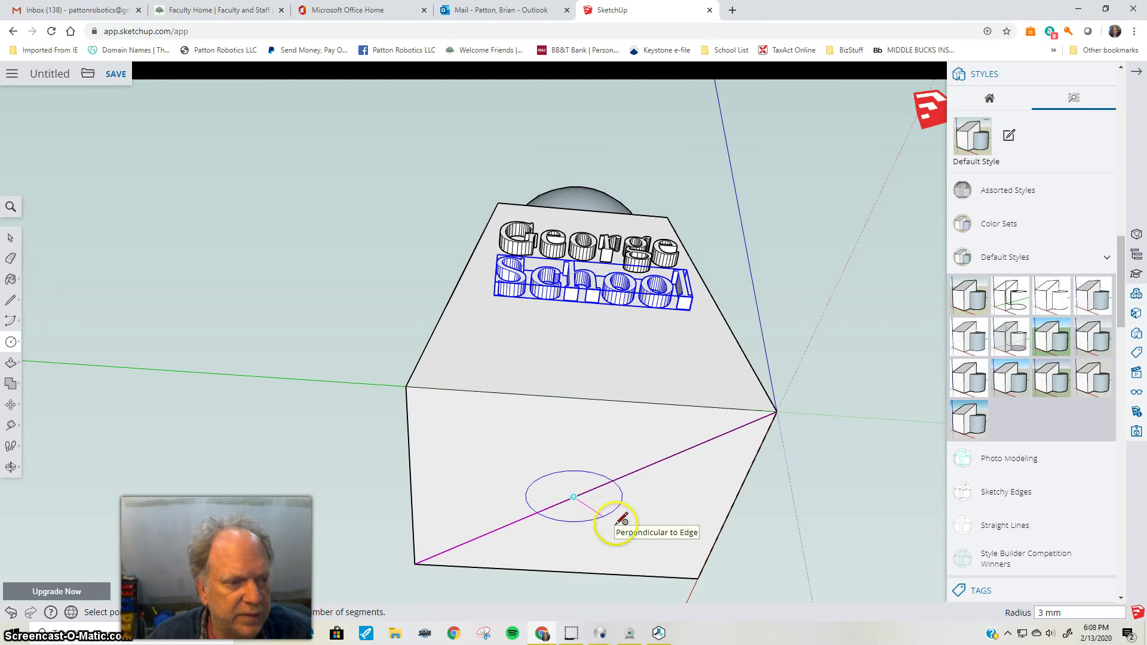
click(623, 525)
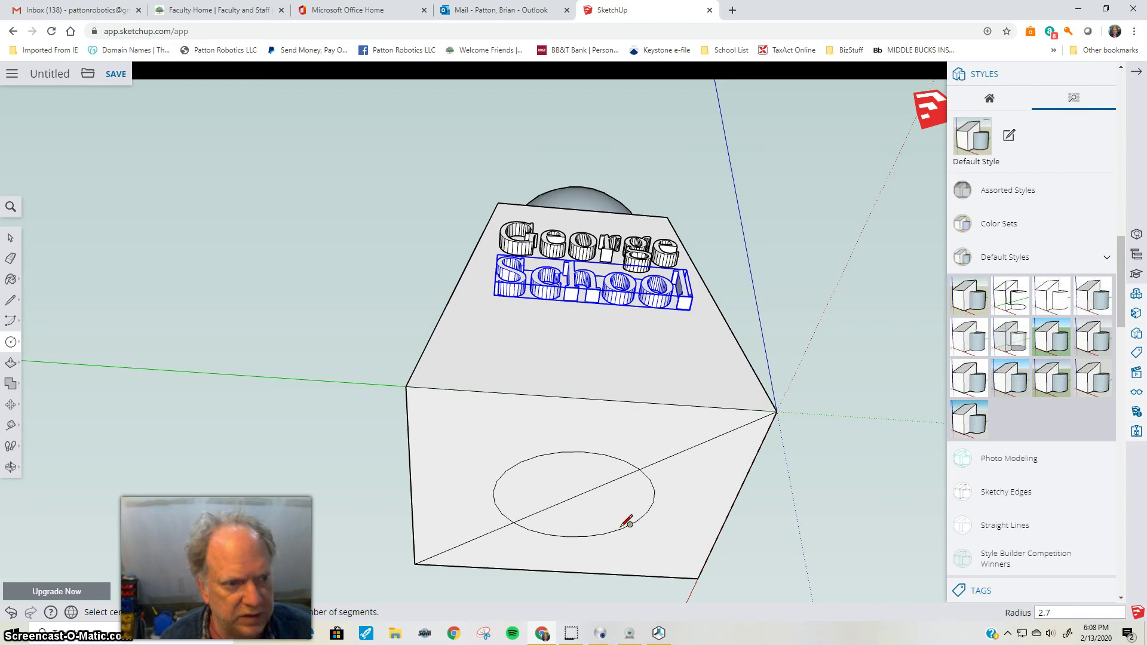
key(Return)
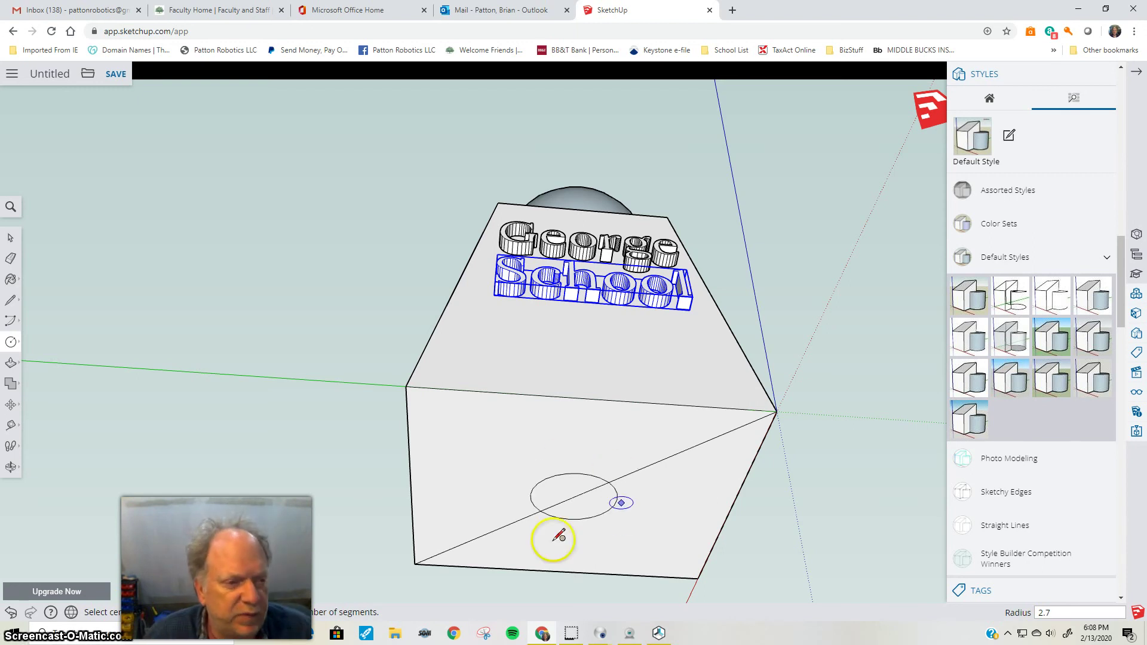
Delete all three segments of the diagonal line, leaving only the circle on the bottom face.
click(10, 237)
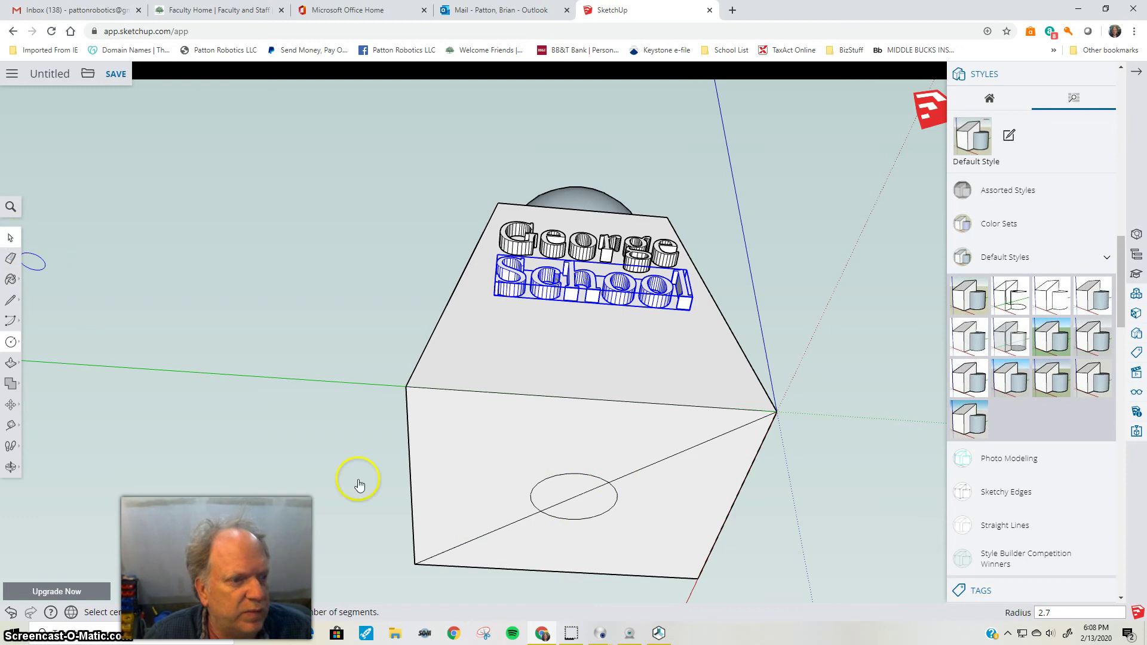
click(495, 533)
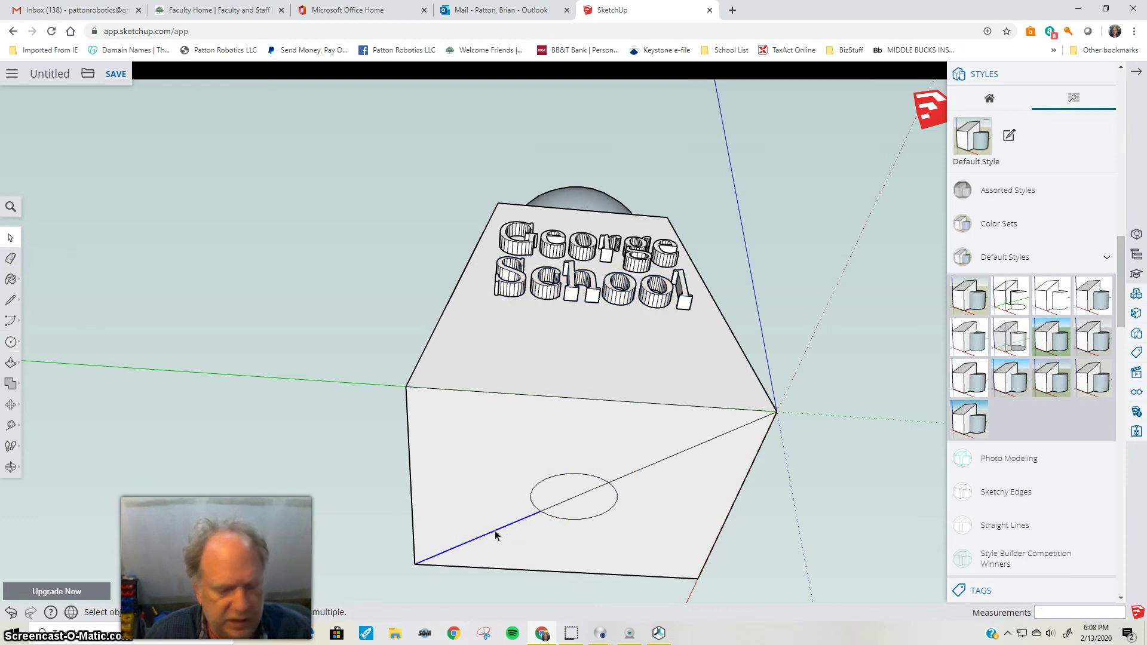
key(Delete)
click(565, 505)
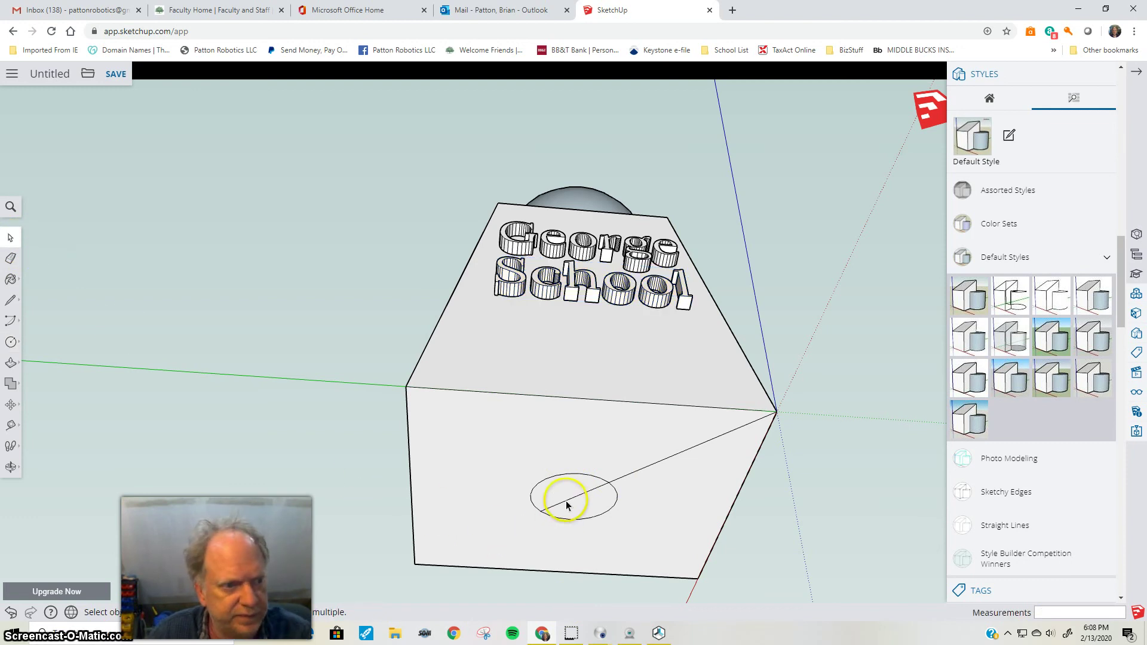
key(Delete)
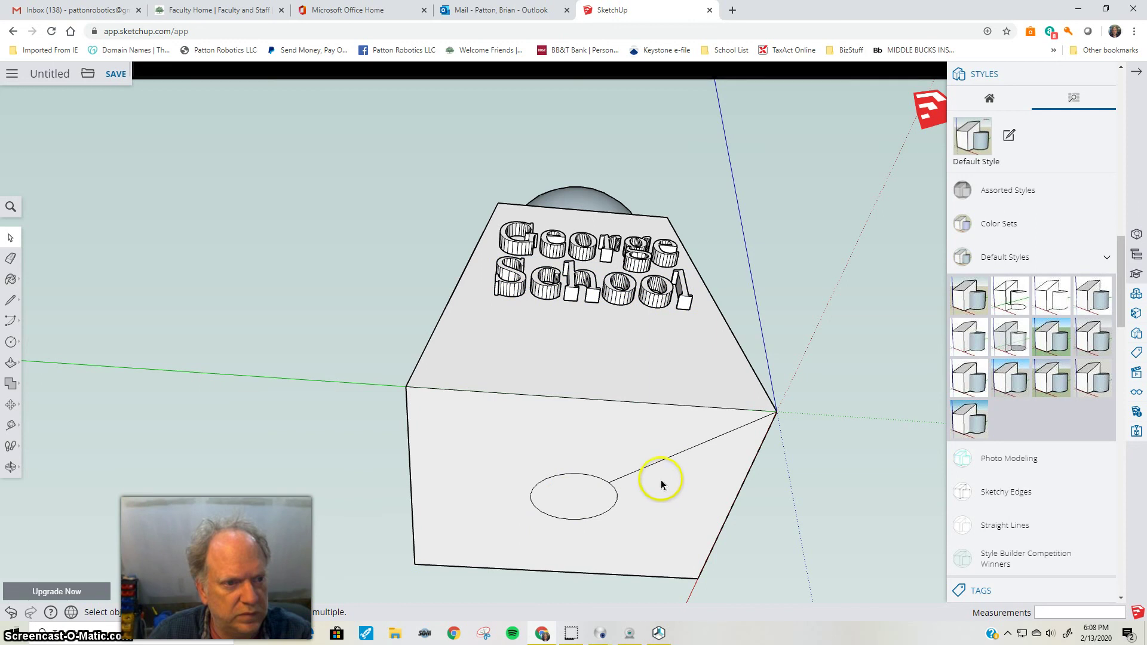
click(660, 482)
key(Delete)
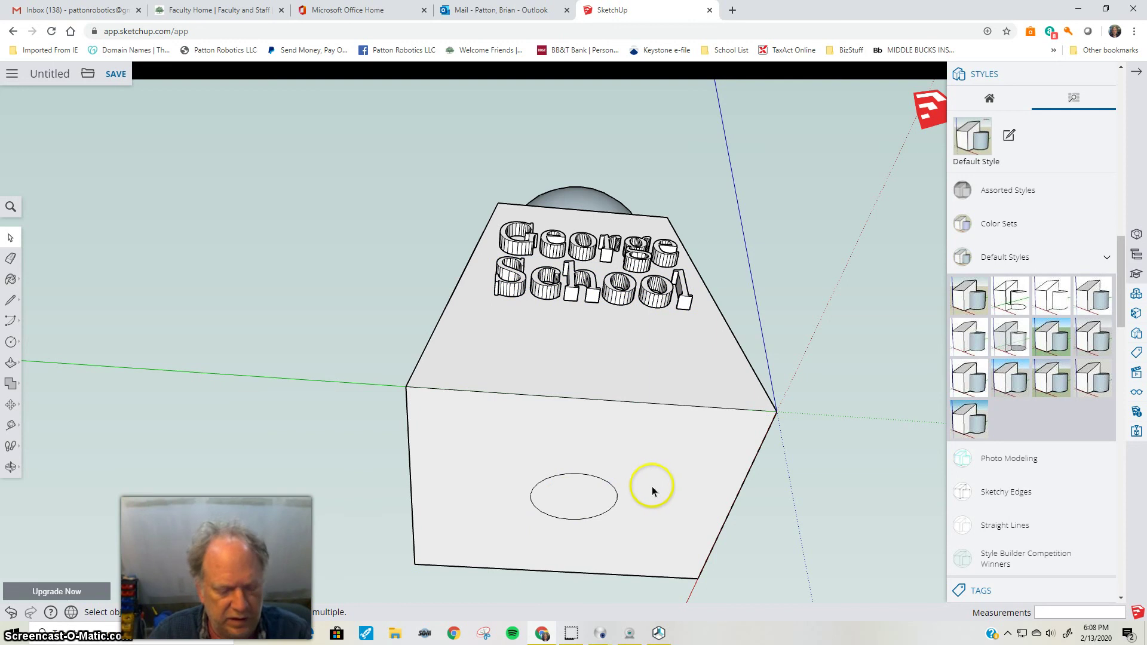
Push the circle 9 mm into the block with Push/Pull to form a round hole in the bottom face.
key(p)
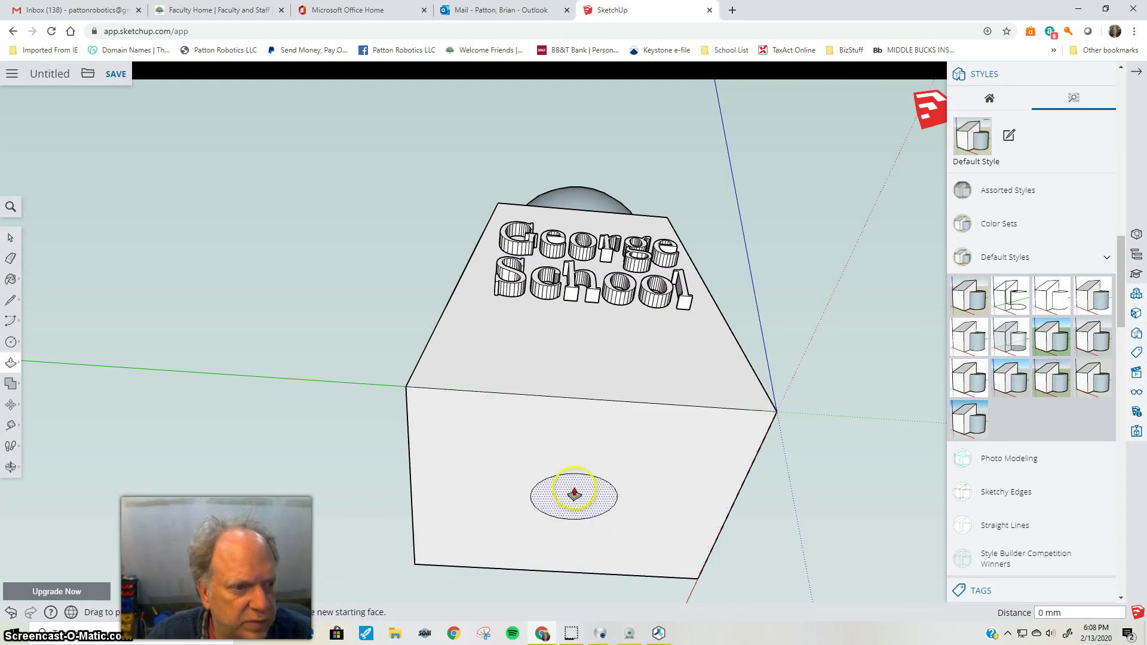
drag(574, 491, 574, 494)
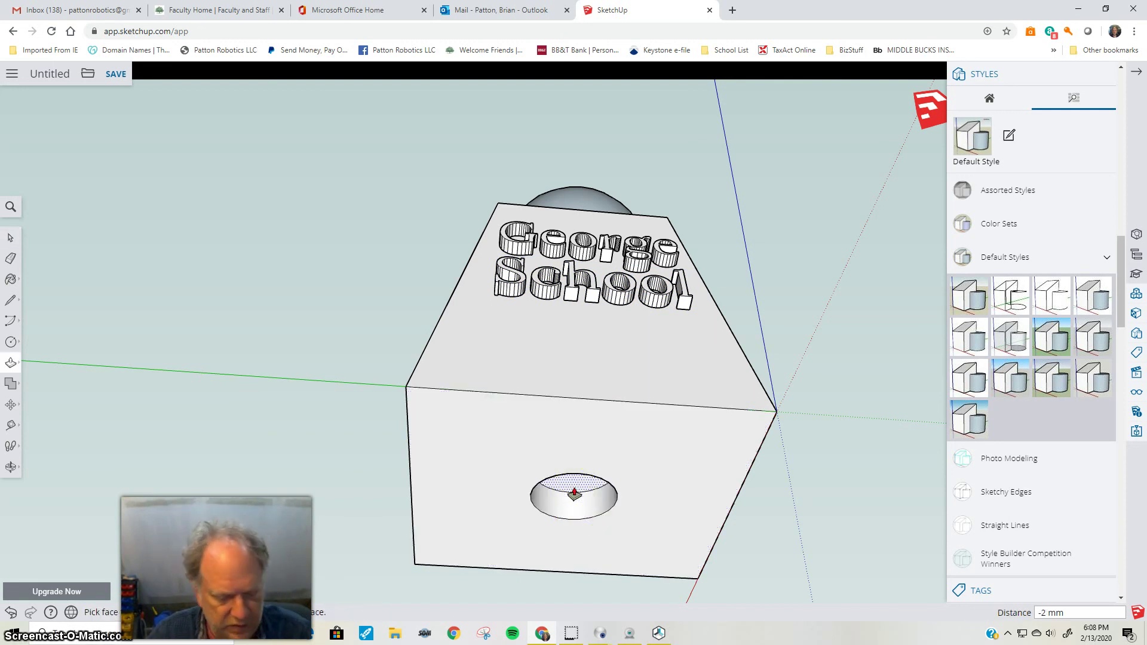
key(Return)
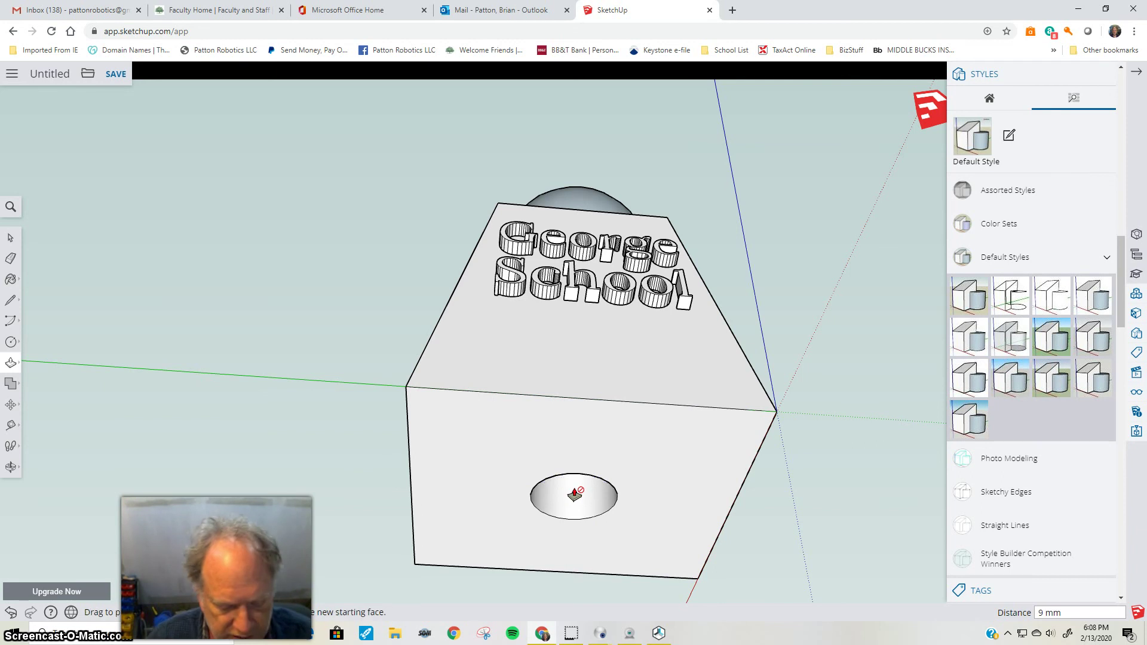
Inspect the block's bottom hole and the embedded sphere in the X-ray style, and restore the default style.
middle_drag(574, 494, 687, 460)
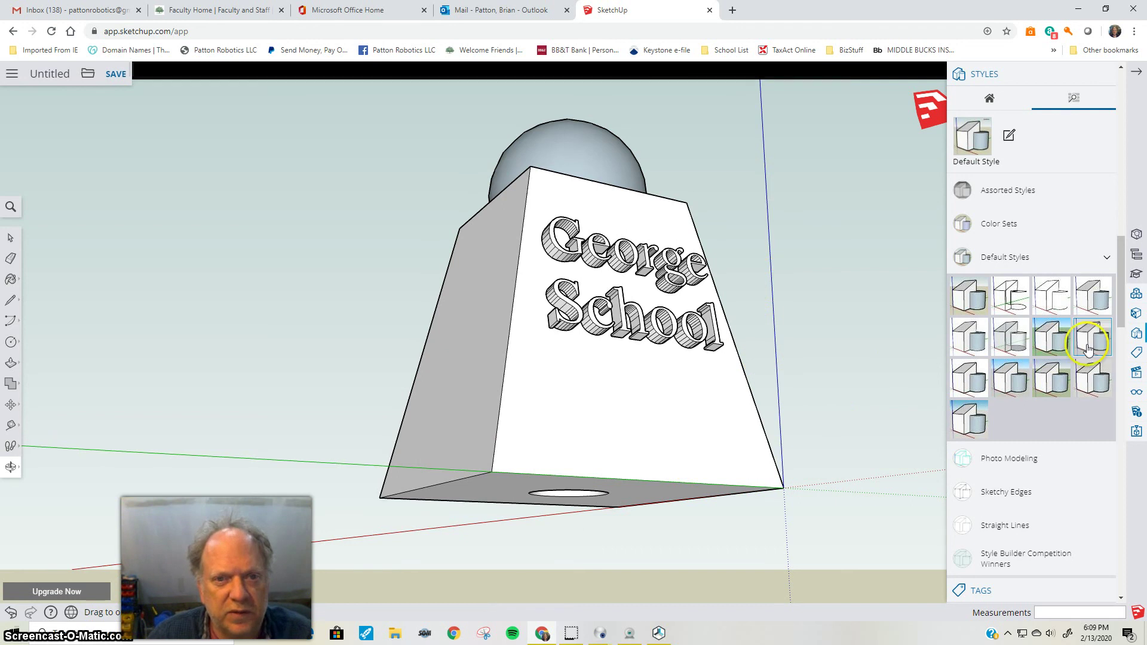
click(1017, 345)
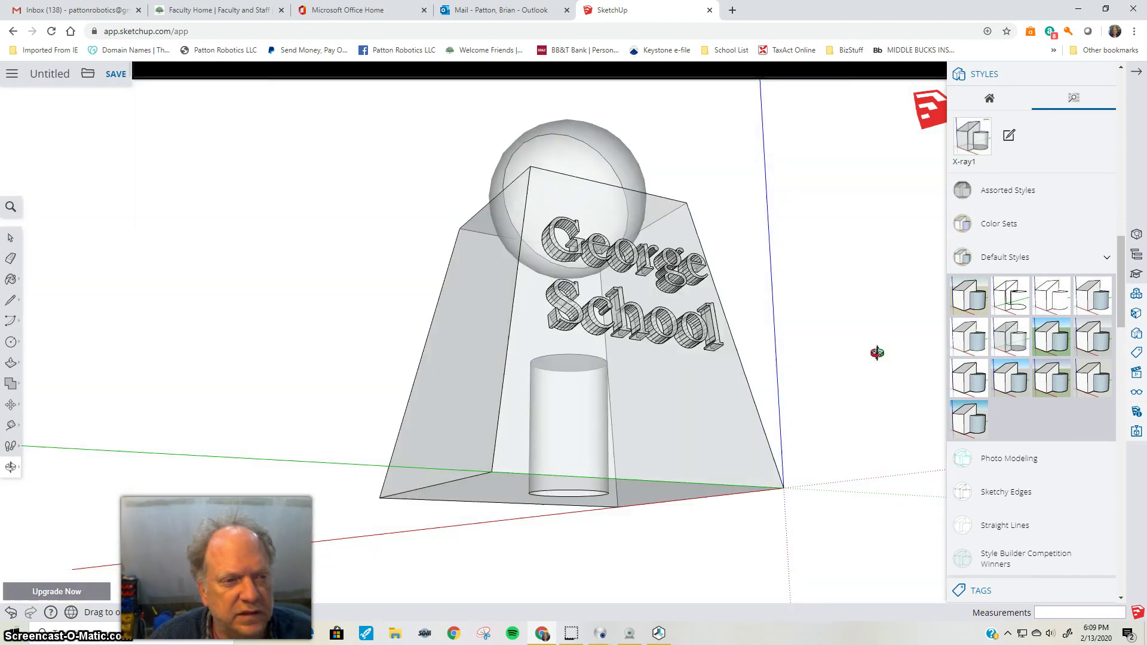
click(735, 402)
click(585, 531)
drag(585, 532, 486, 505)
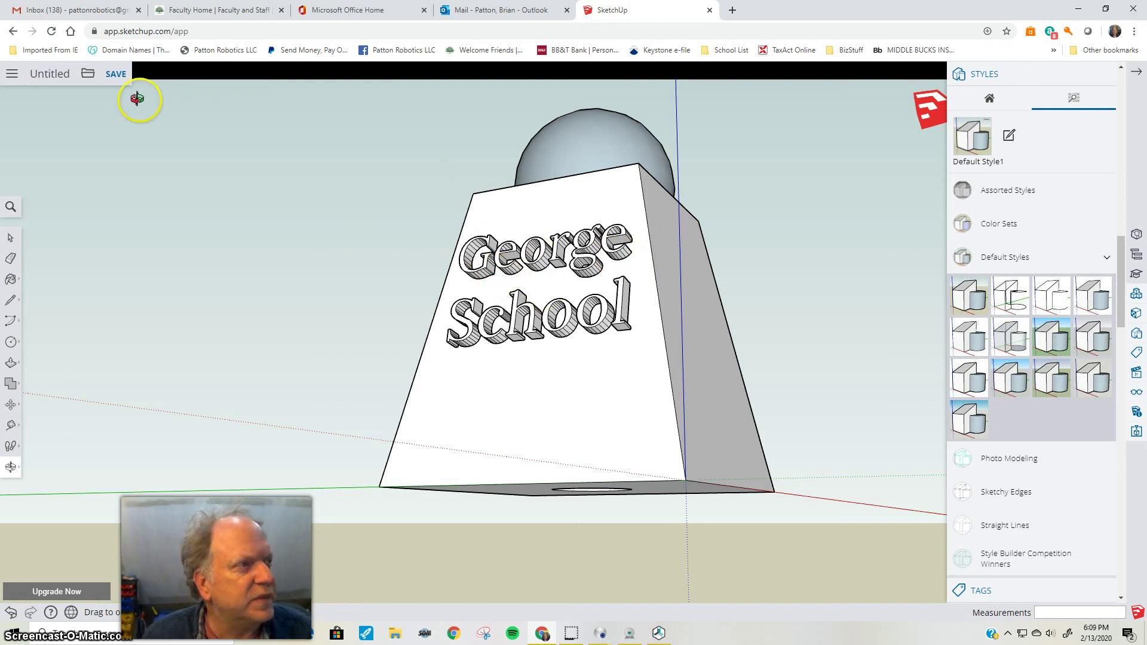
Save the model as Domed5 in the GS Stuff folder of the SketchUp project.
click(106, 74)
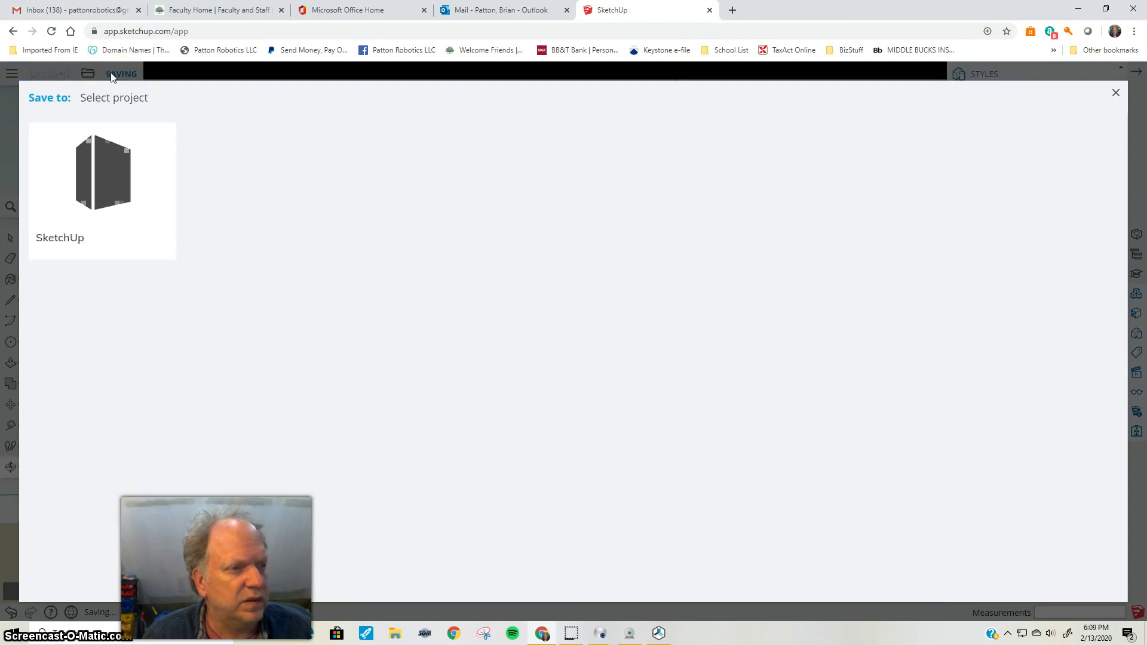
click(98, 140)
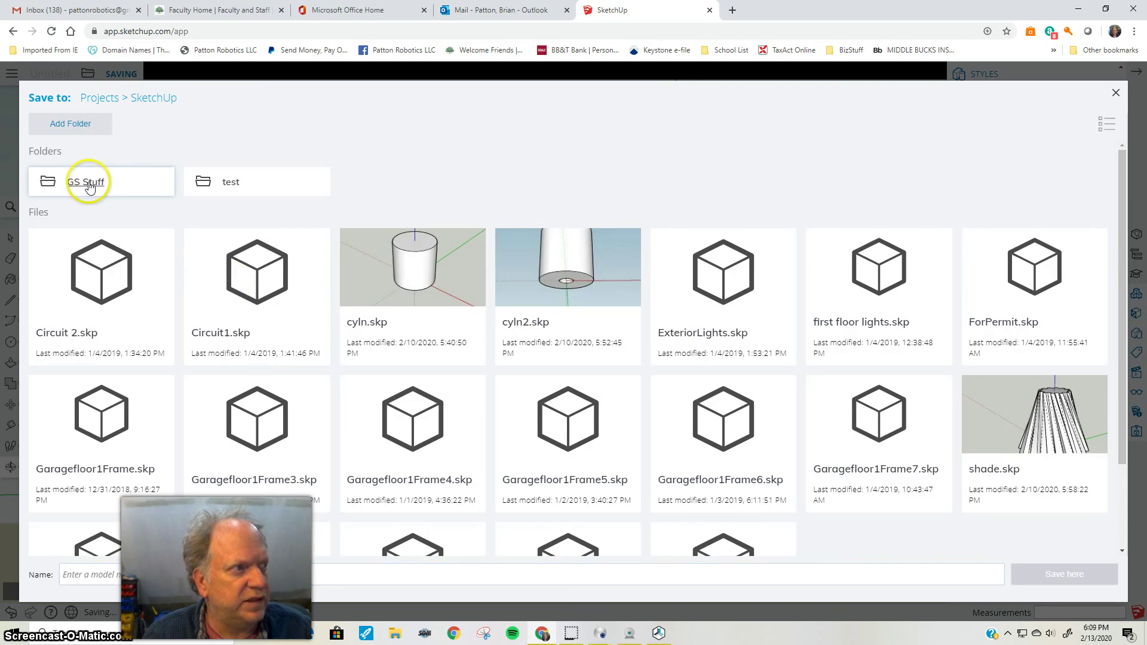
click(87, 181)
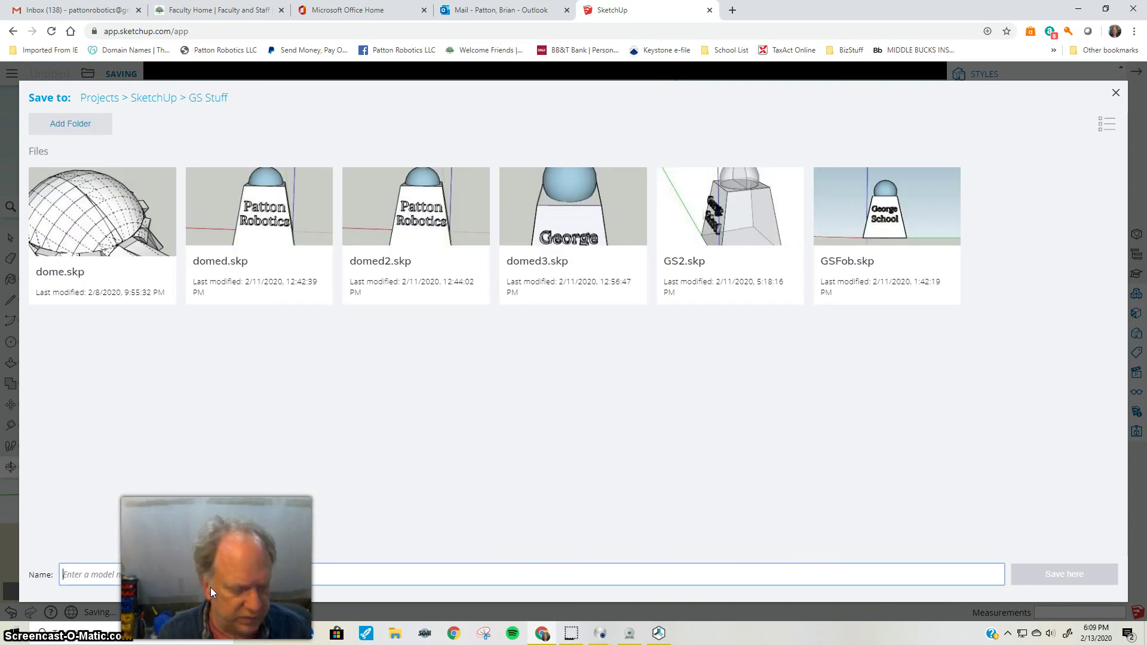
text(Domed3)
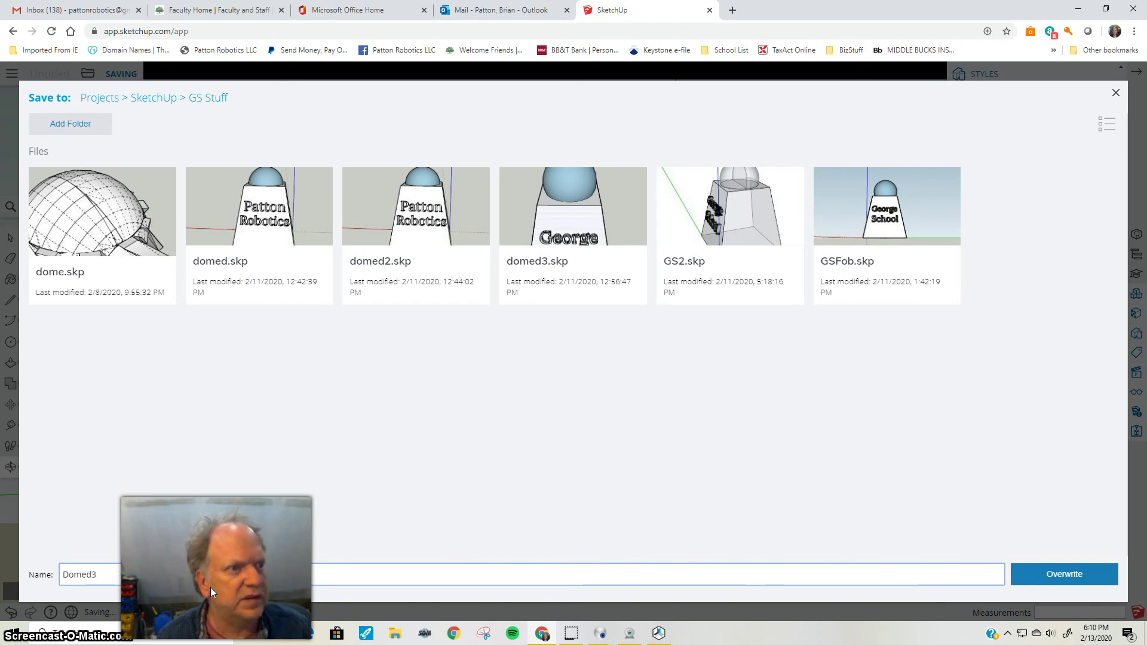
key(BackSpace)
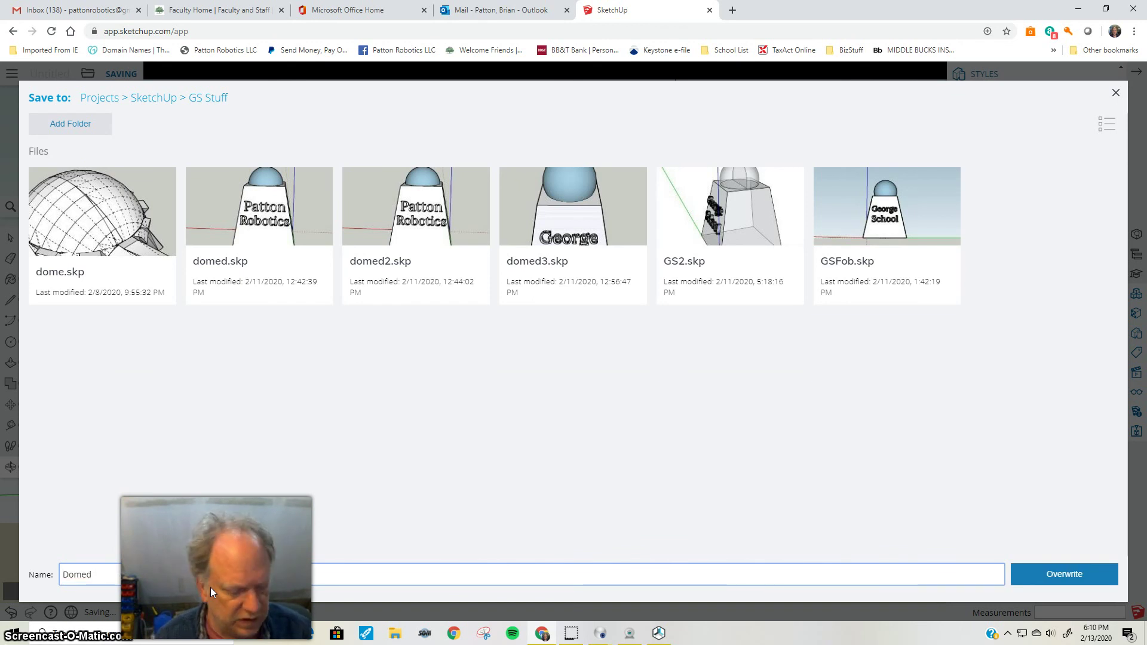
text(5)
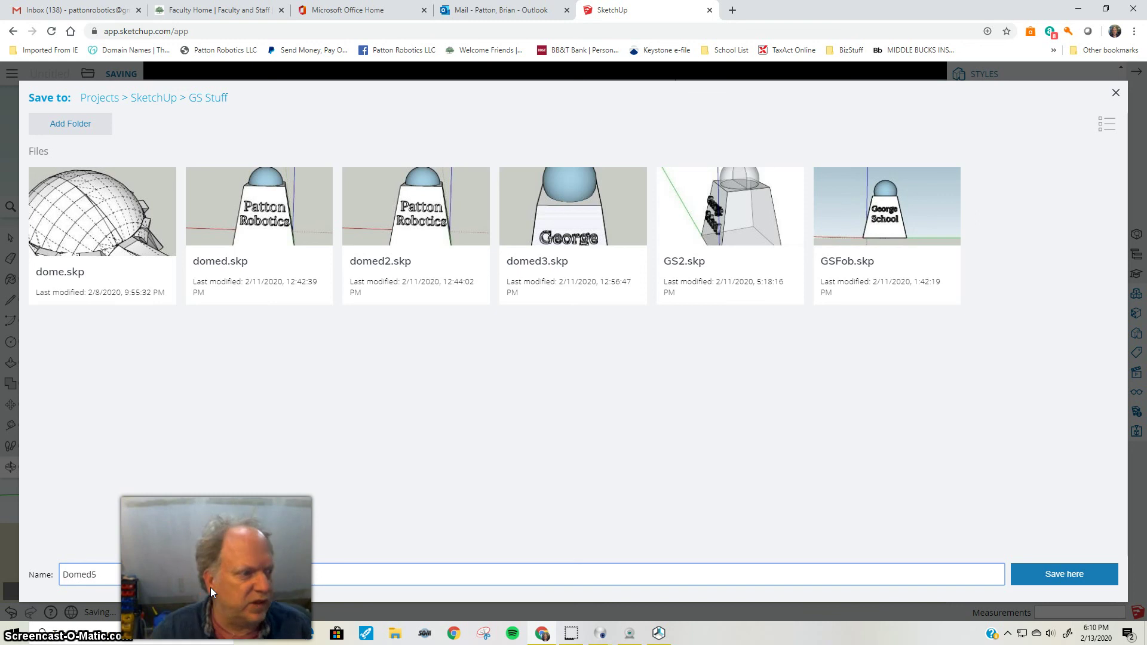
click(1073, 575)
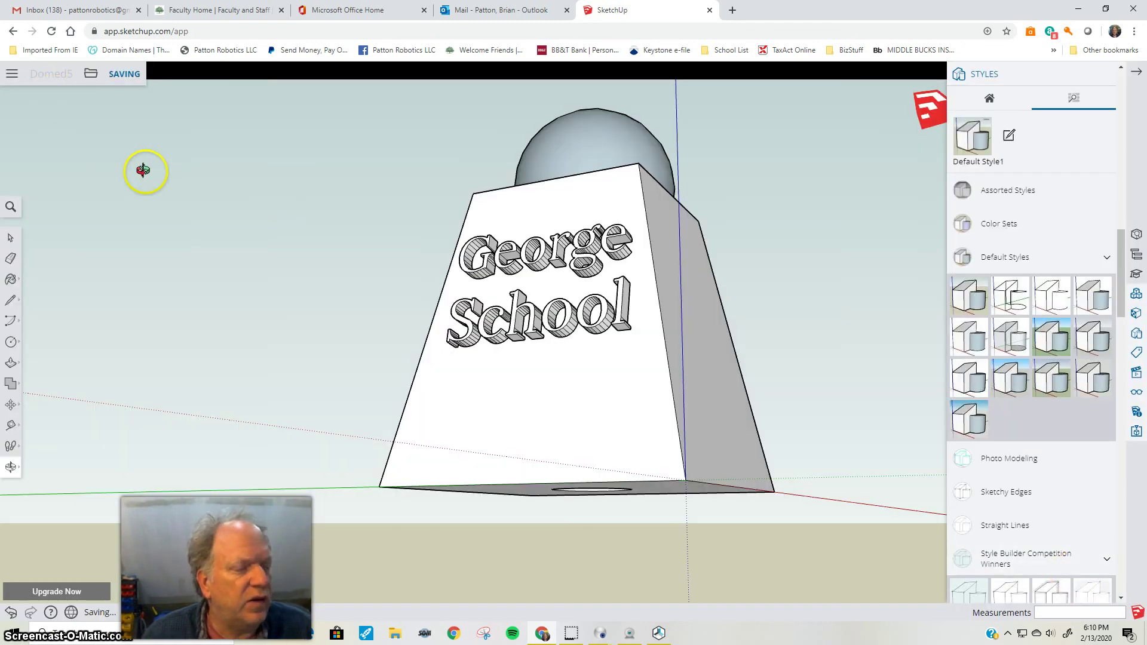
Export the Domed5 model as a directly downloaded STL file.
click(91, 73)
mouse_move(110, 180)
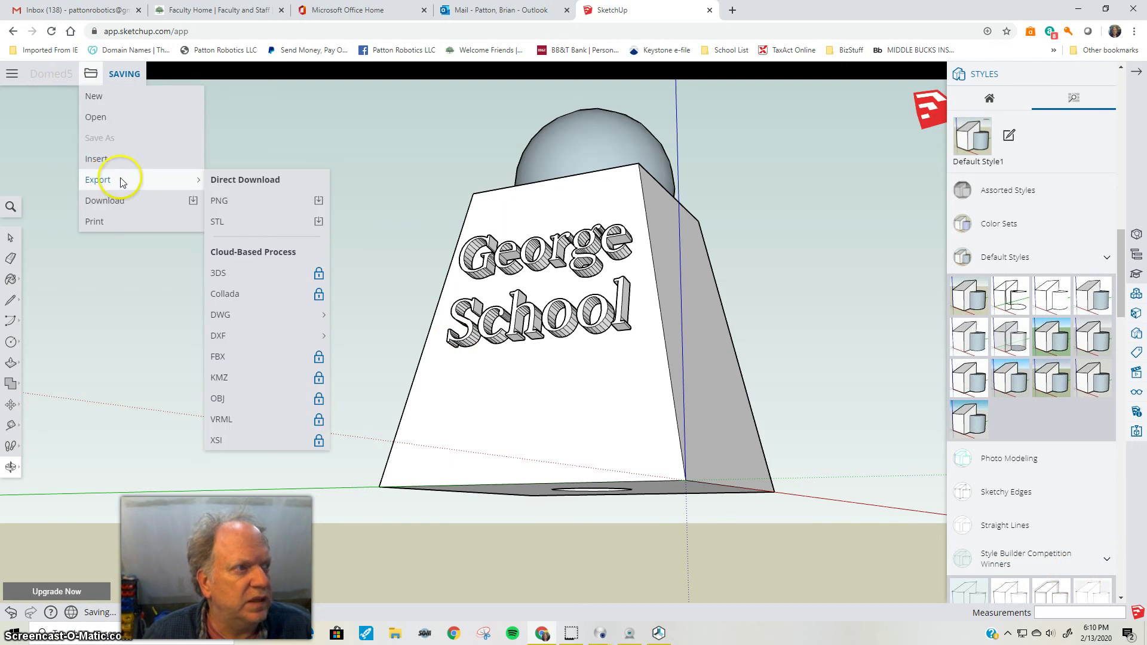
click(237, 221)
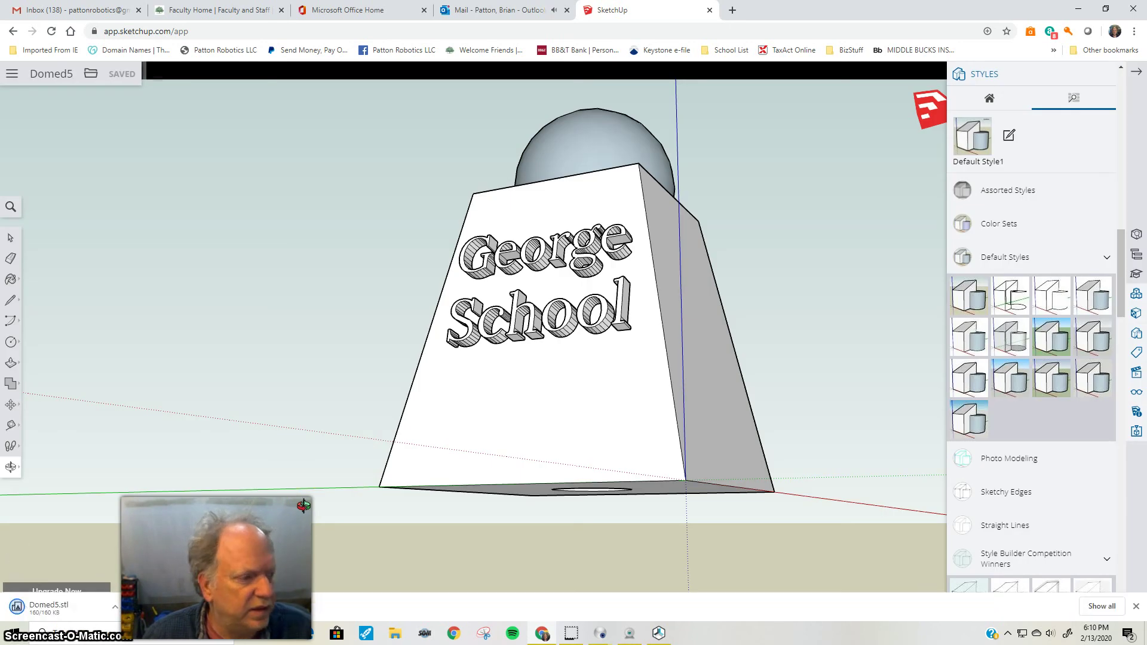
click(322, 496)
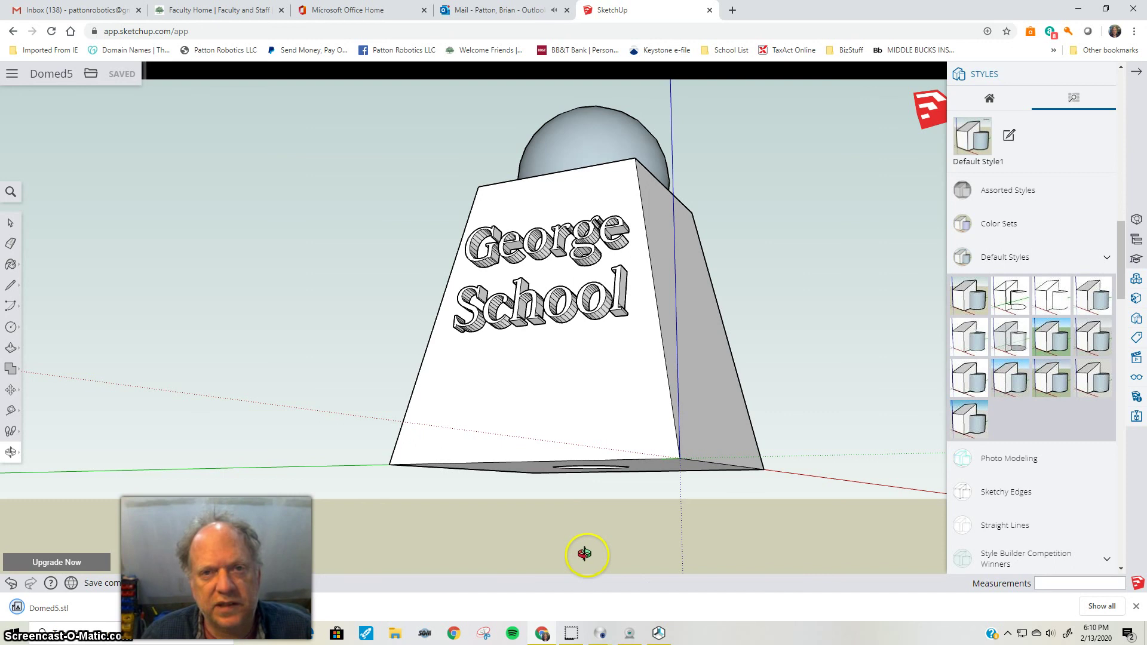
Switch to Repetier-Host and load the Domed5 STL from the Downloads folder.
click(658, 635)
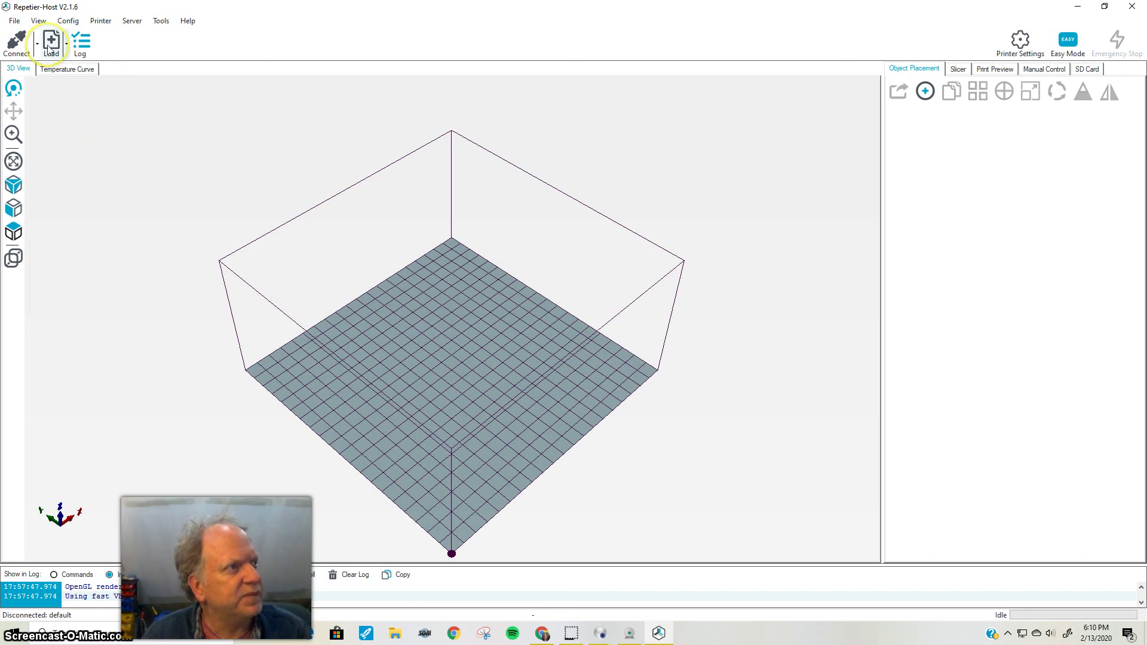
click(47, 44)
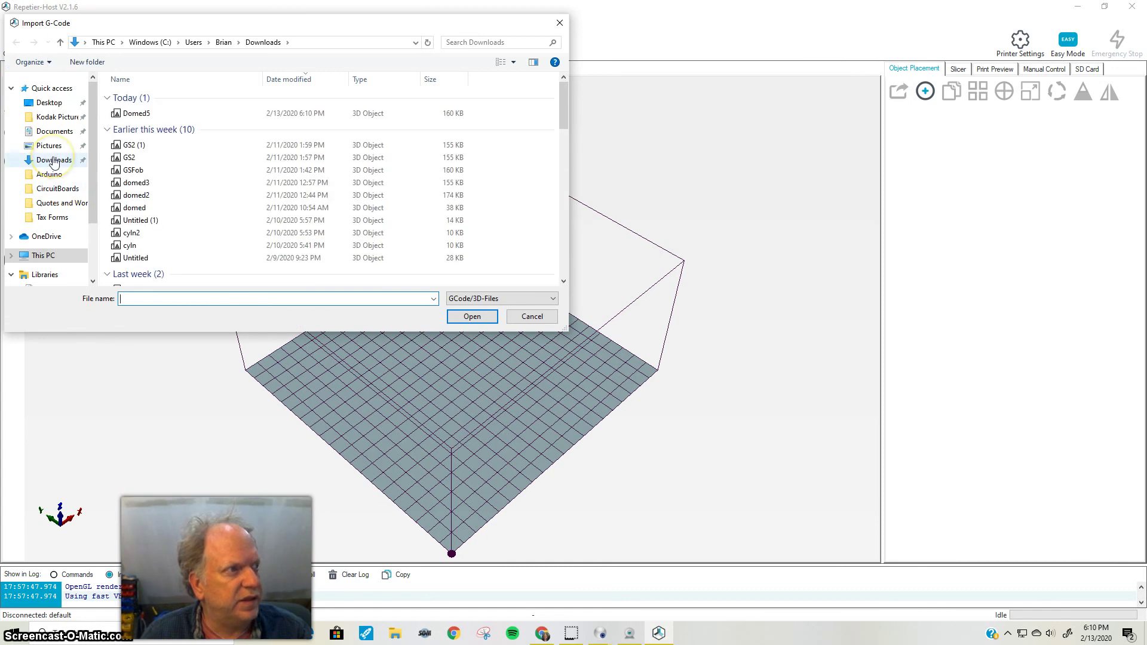
click(137, 113)
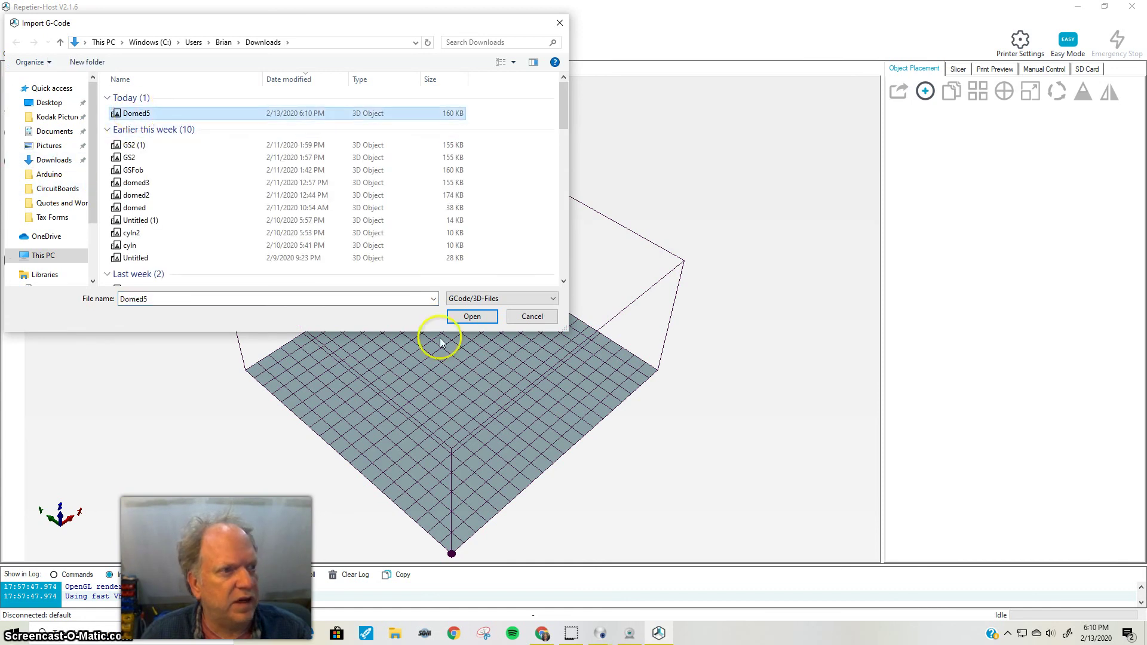
click(473, 320)
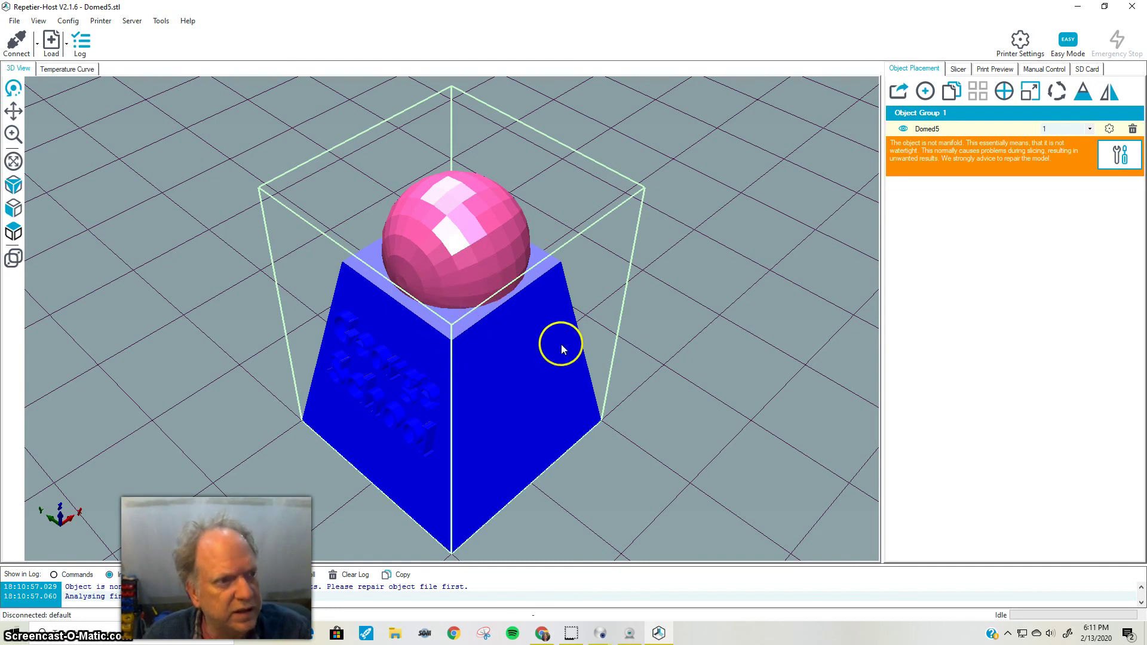
Repair the non-manifold Domed5 object and slice it with Slic3r Prusa Edition.
drag(561, 344, 523, 335)
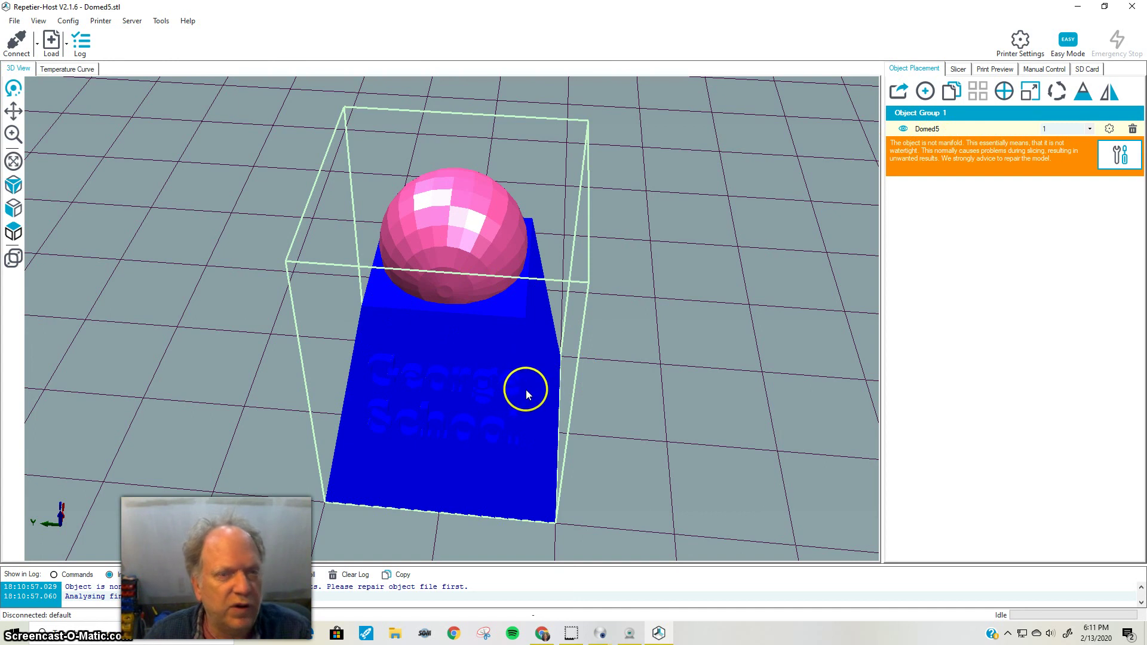
click(1120, 156)
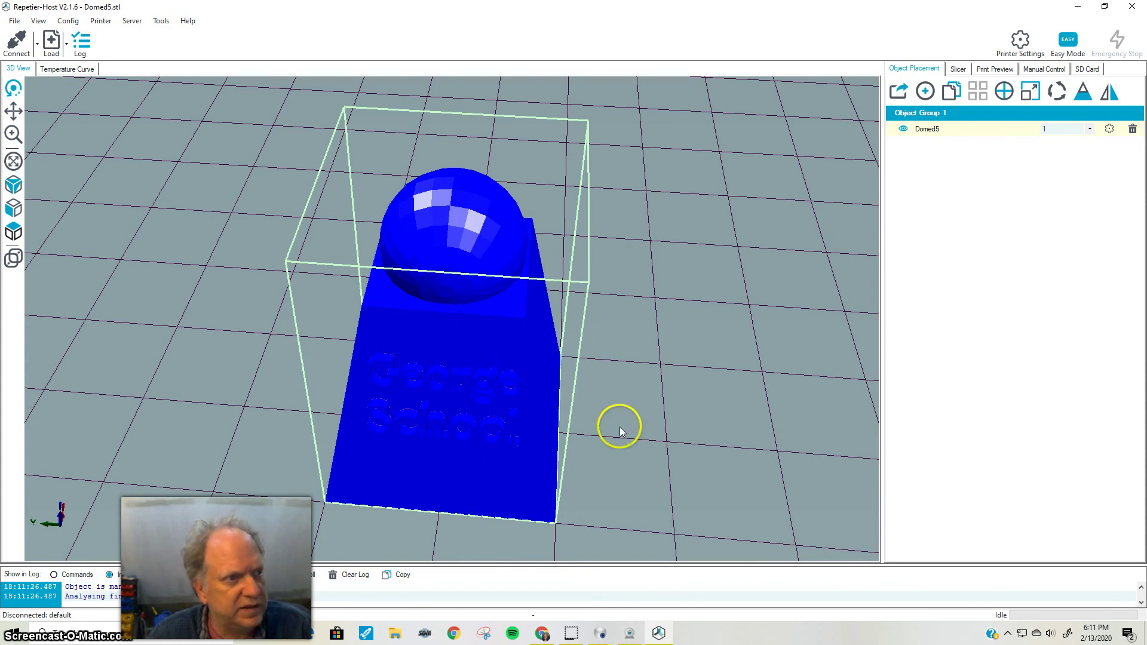
drag(619, 427, 705, 382)
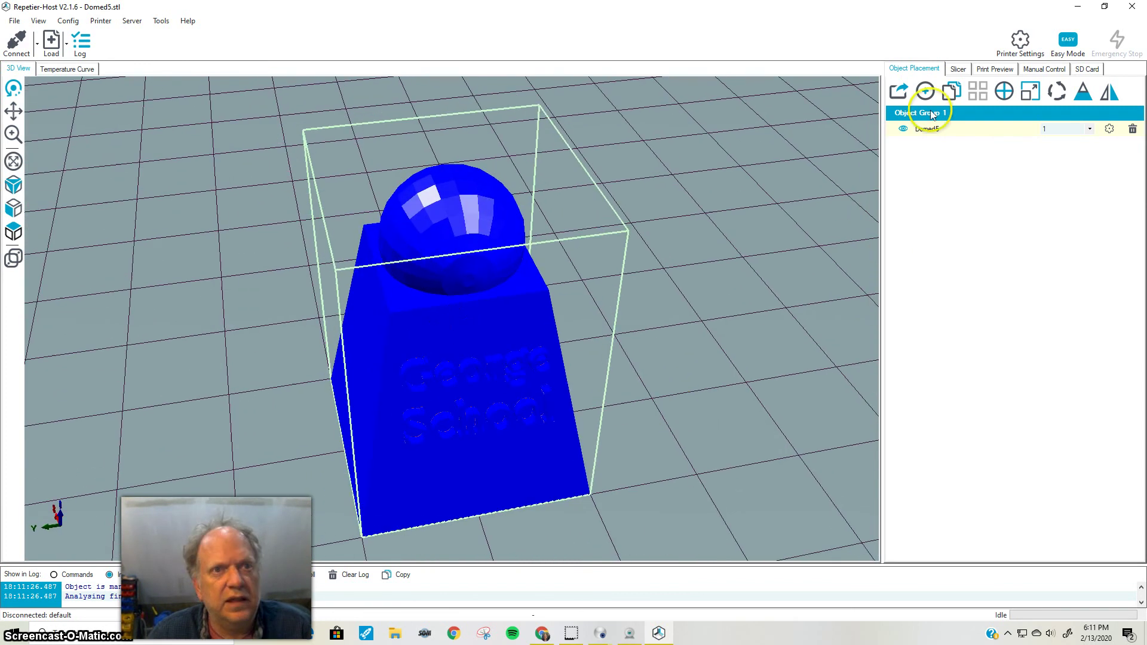
click(960, 68)
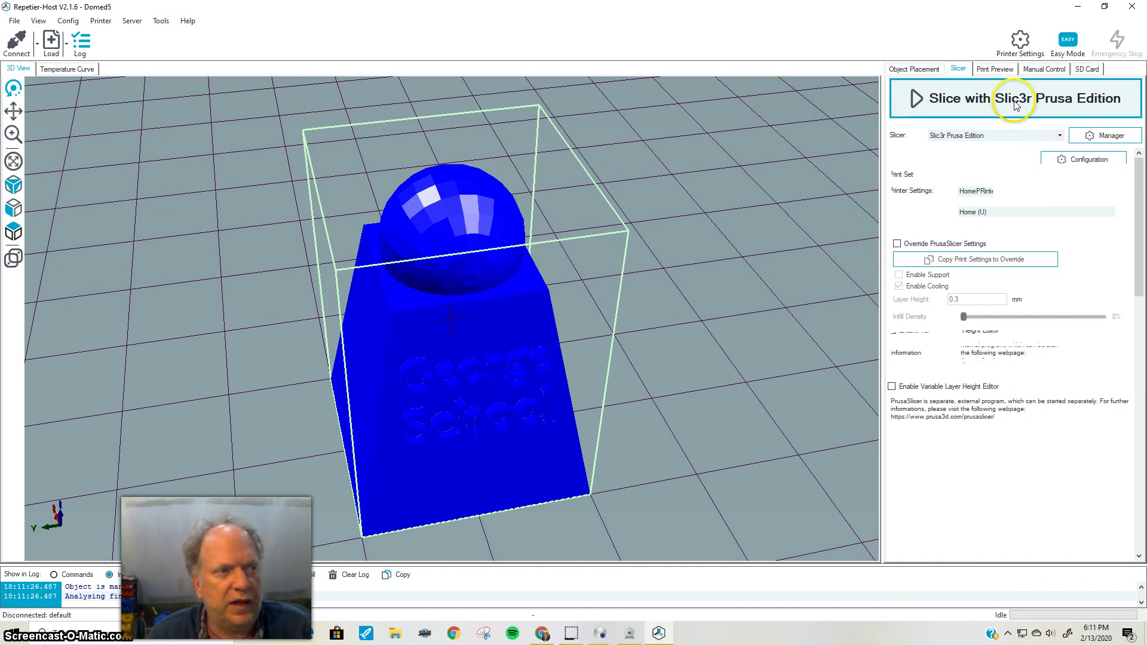
click(1013, 102)
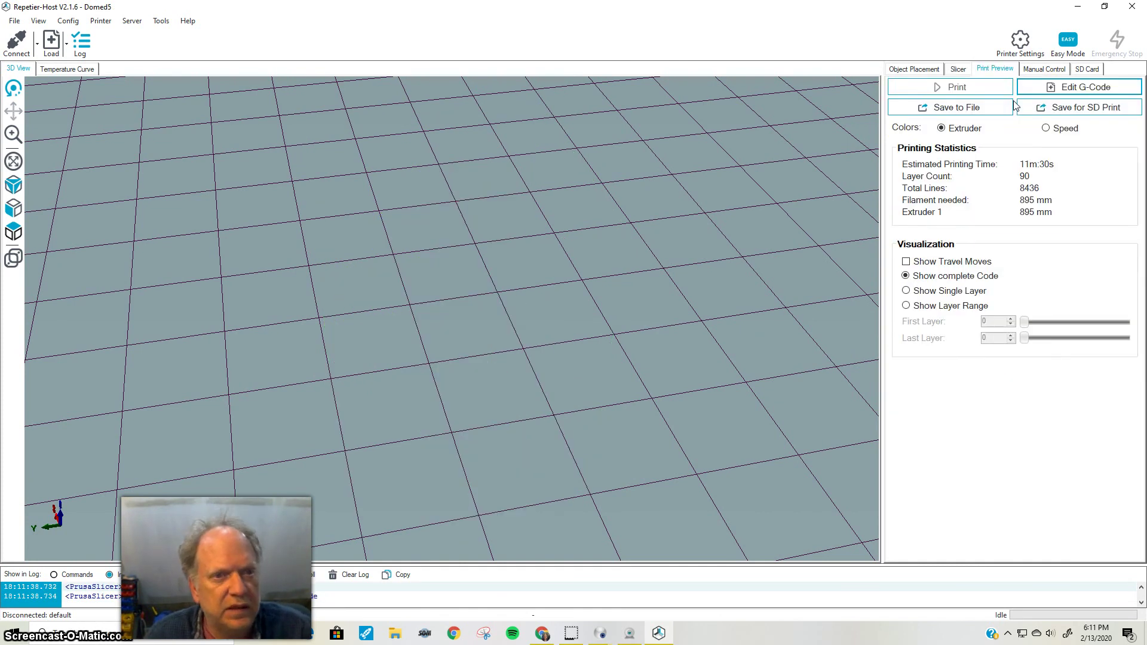
Examine the sliced model one single layer at a time, from the base up to layer 67.
drag(716, 406, 736, 386)
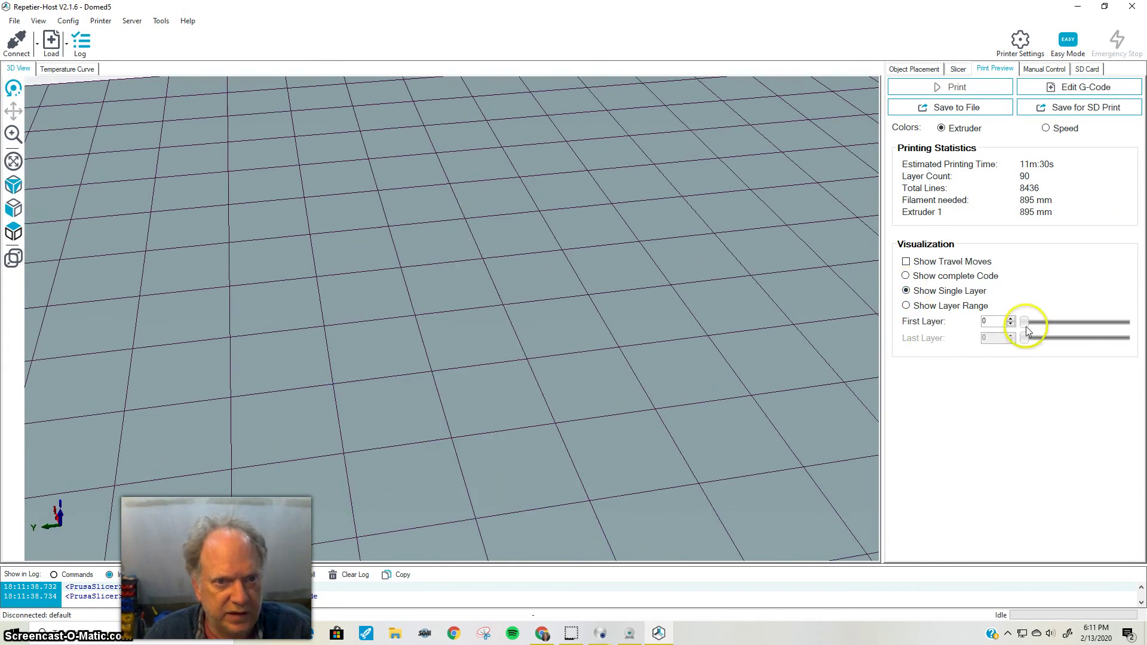
drag(1026, 325, 1015, 324)
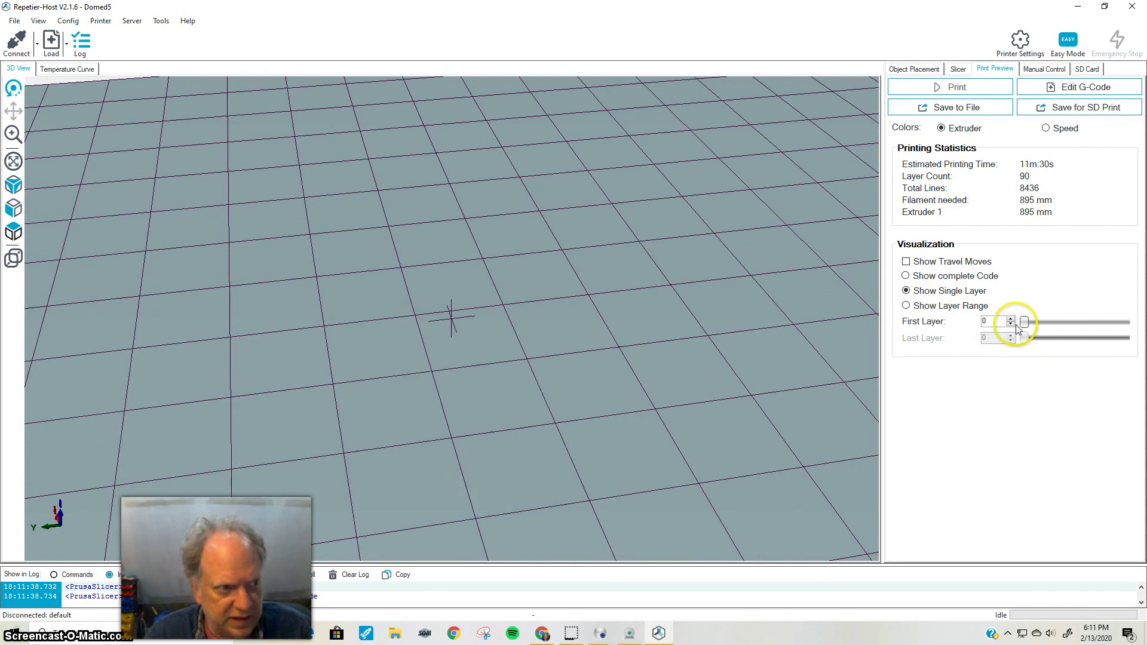
scroll(1014, 327, up, 8)
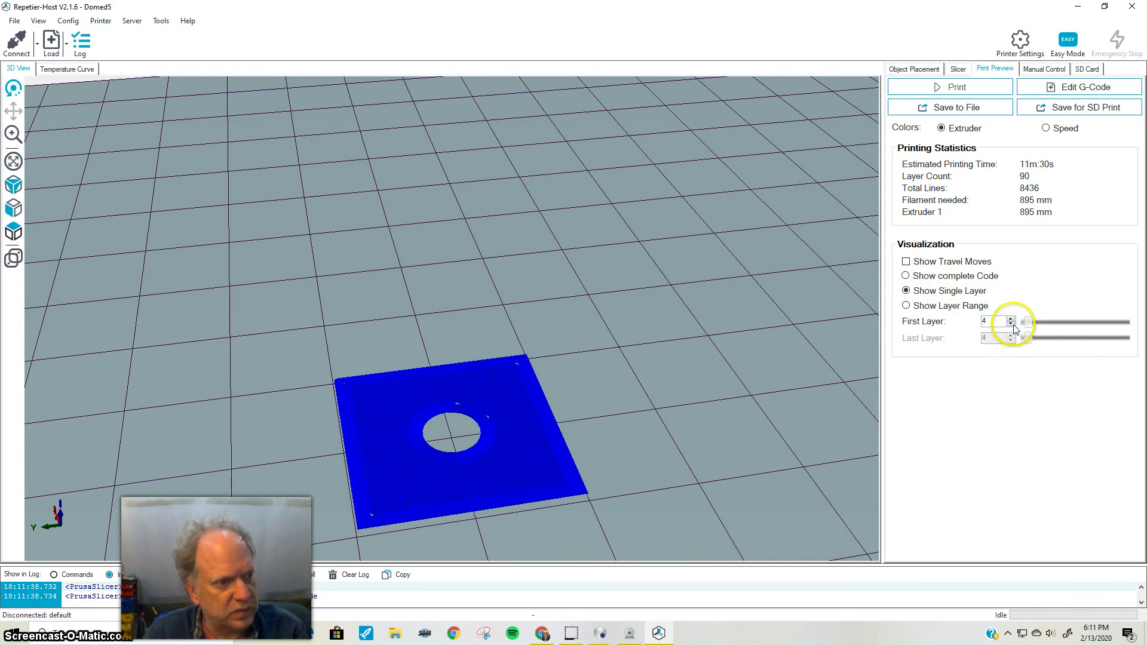
scroll(1014, 328, up, 10)
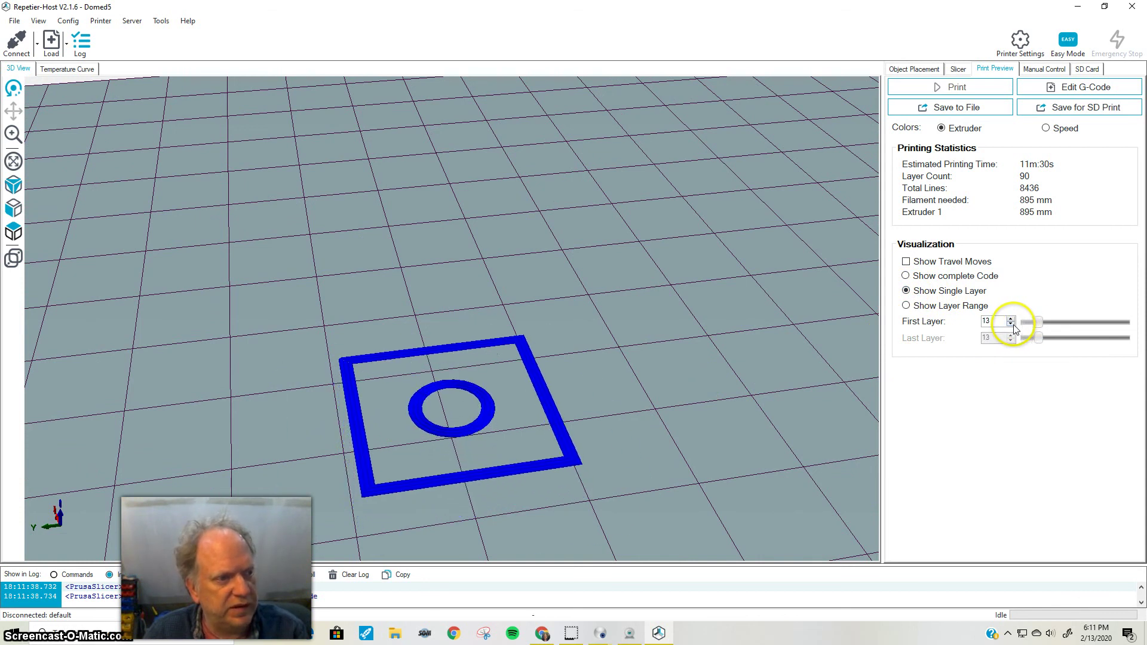
scroll(1013, 327, up, 10)
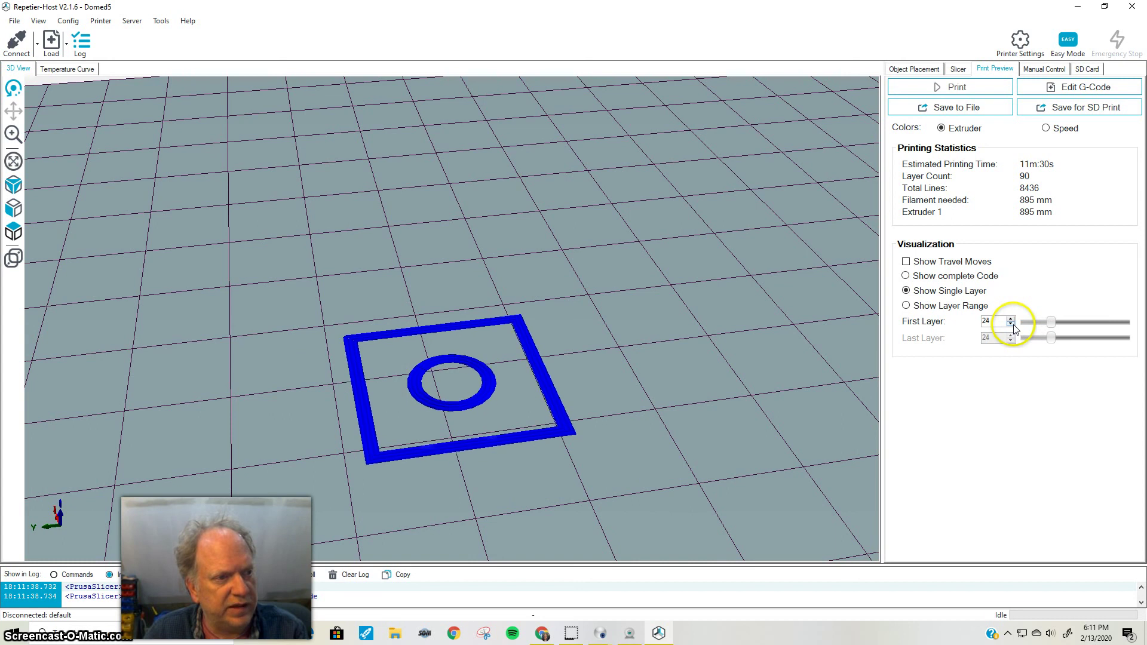
scroll(1014, 327, up, 8)
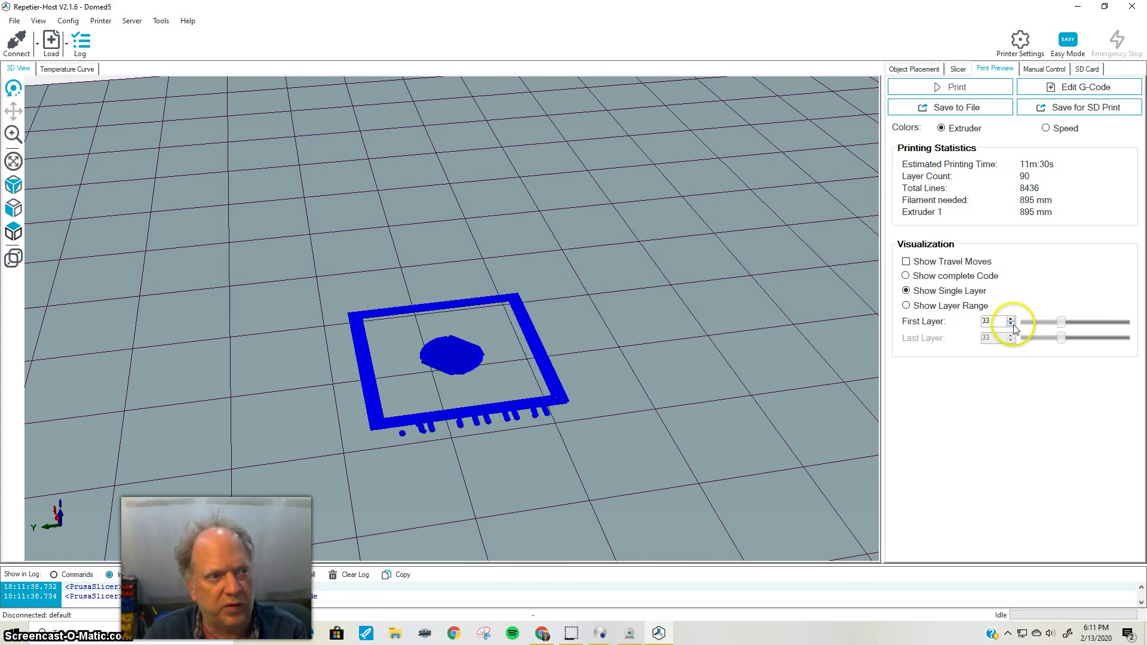
scroll(1014, 328, down, 2)
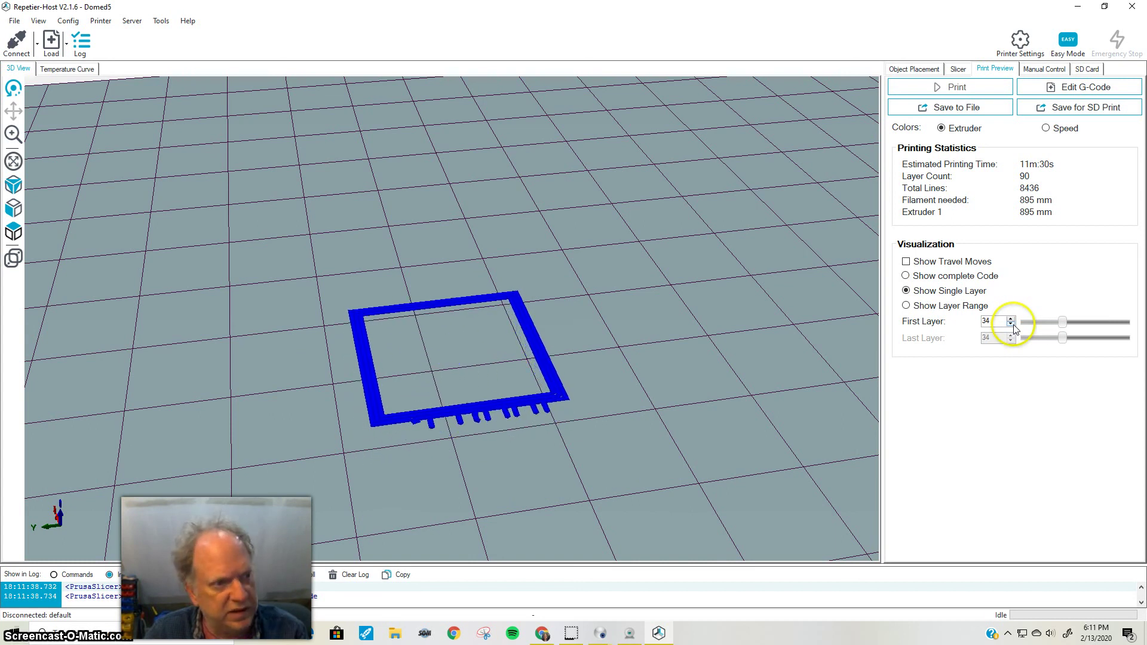
scroll(1014, 328, up, 8)
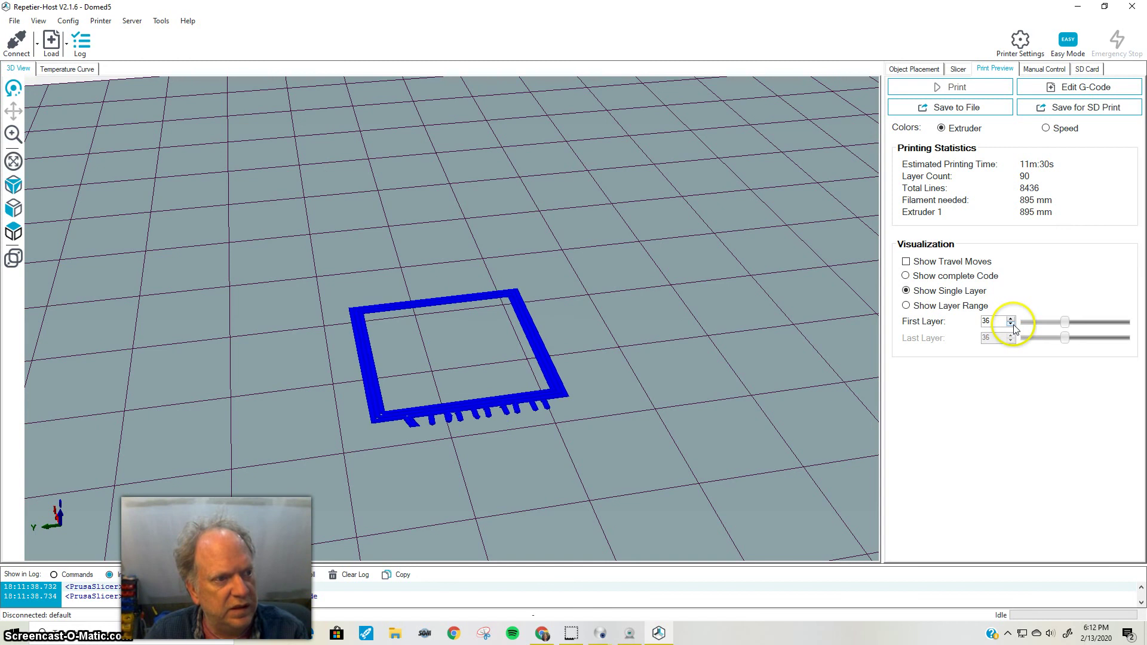
scroll(1014, 328, up, 3)
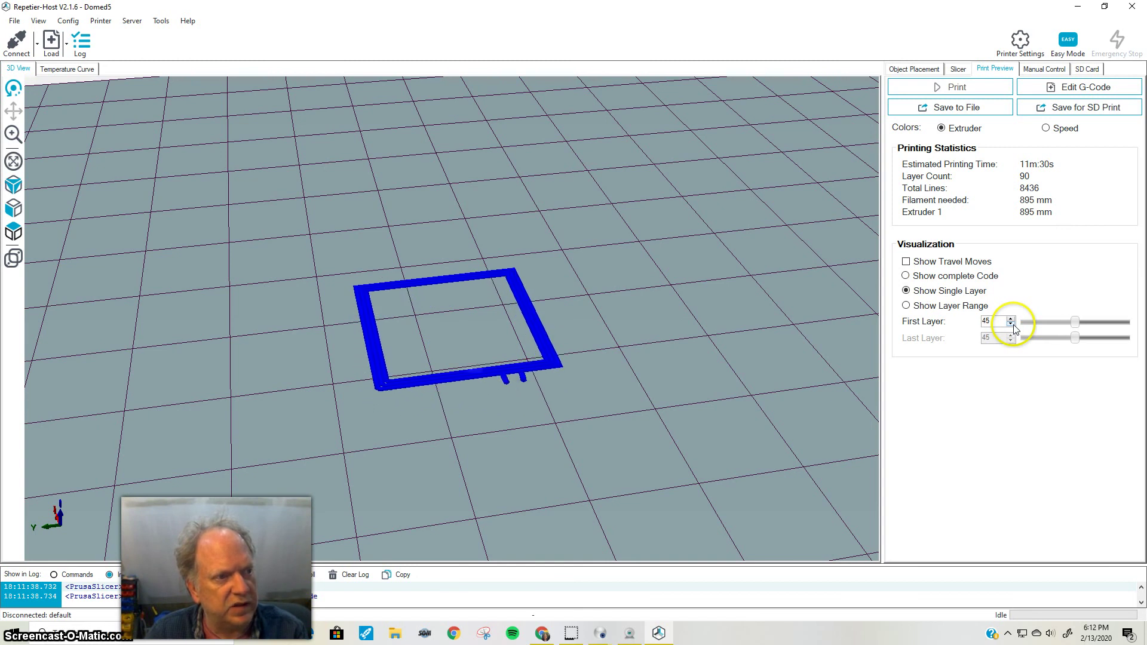
click(1037, 292)
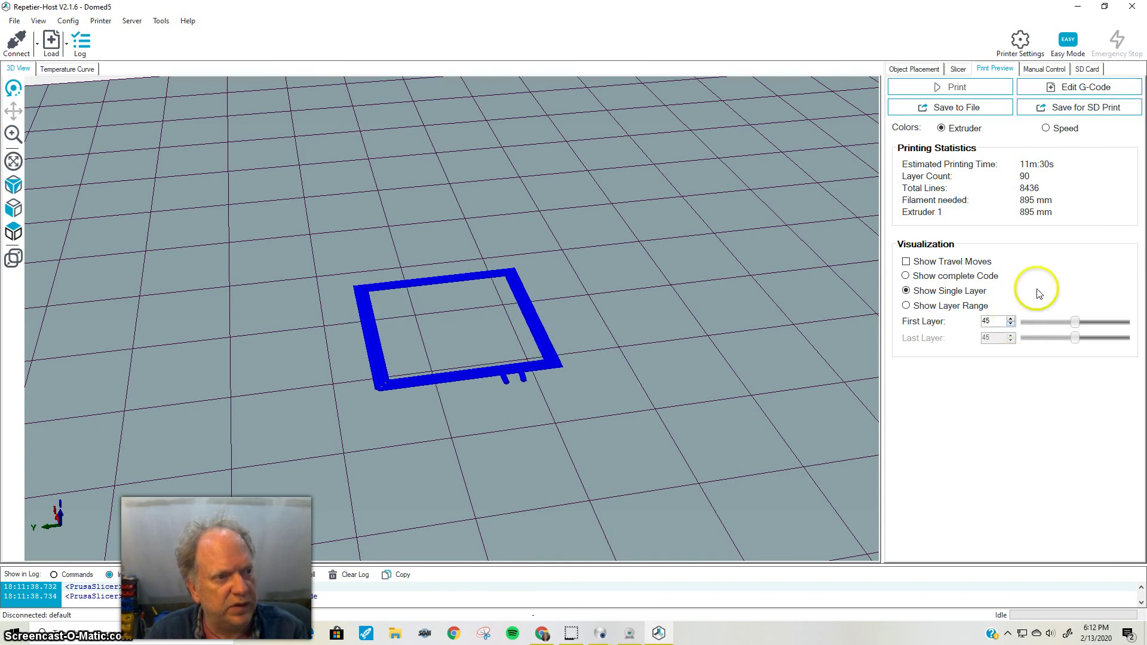
click(1077, 326)
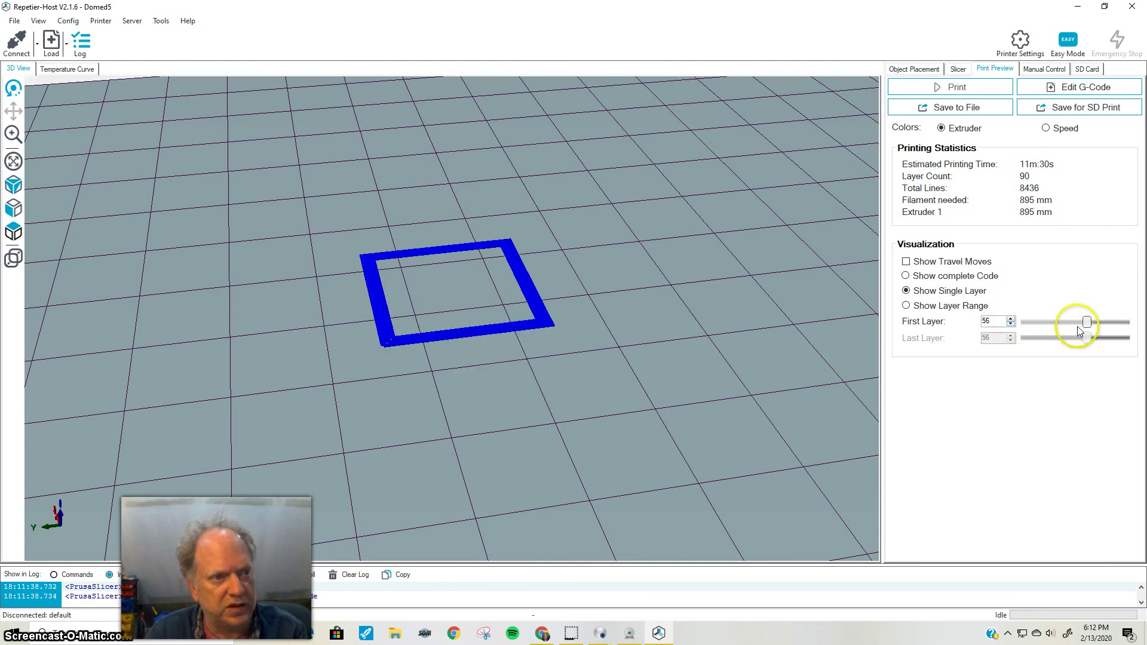
scroll(1074, 328, up, 7)
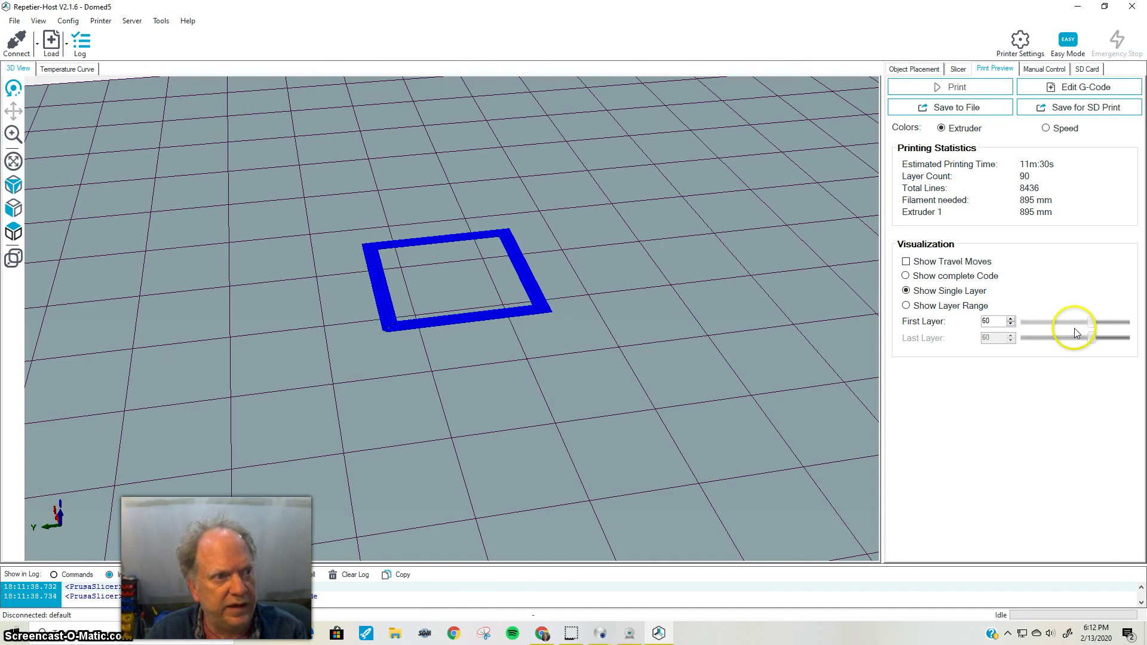
scroll(1074, 328, up, 7)
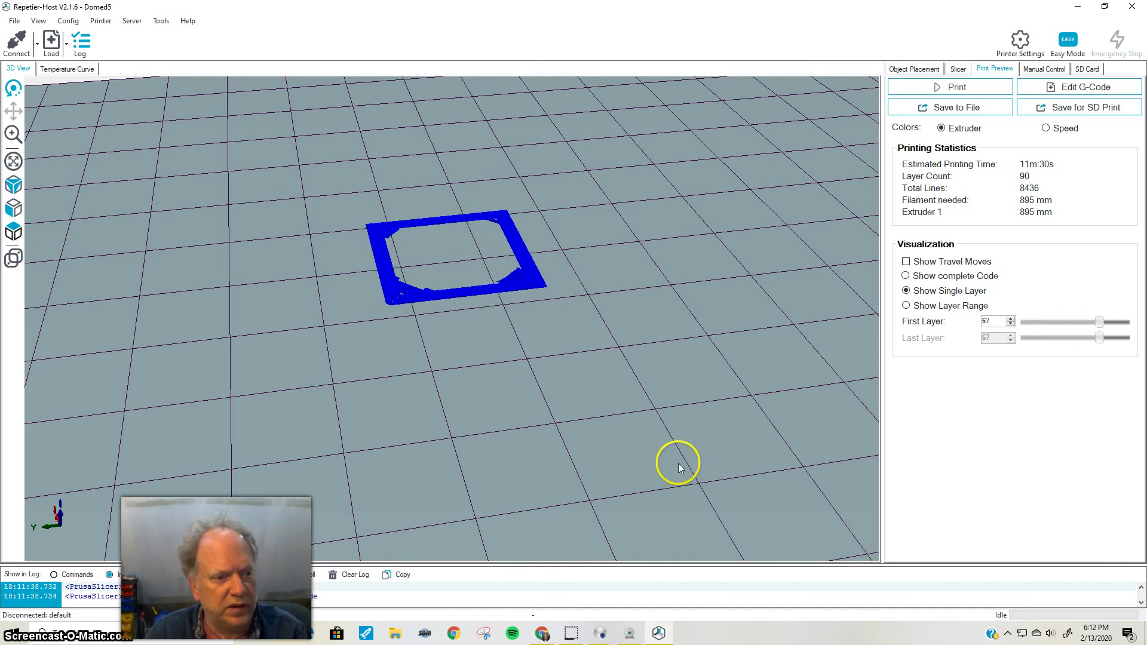
Switch back to the Domed5 model in SketchUp.
click(542, 635)
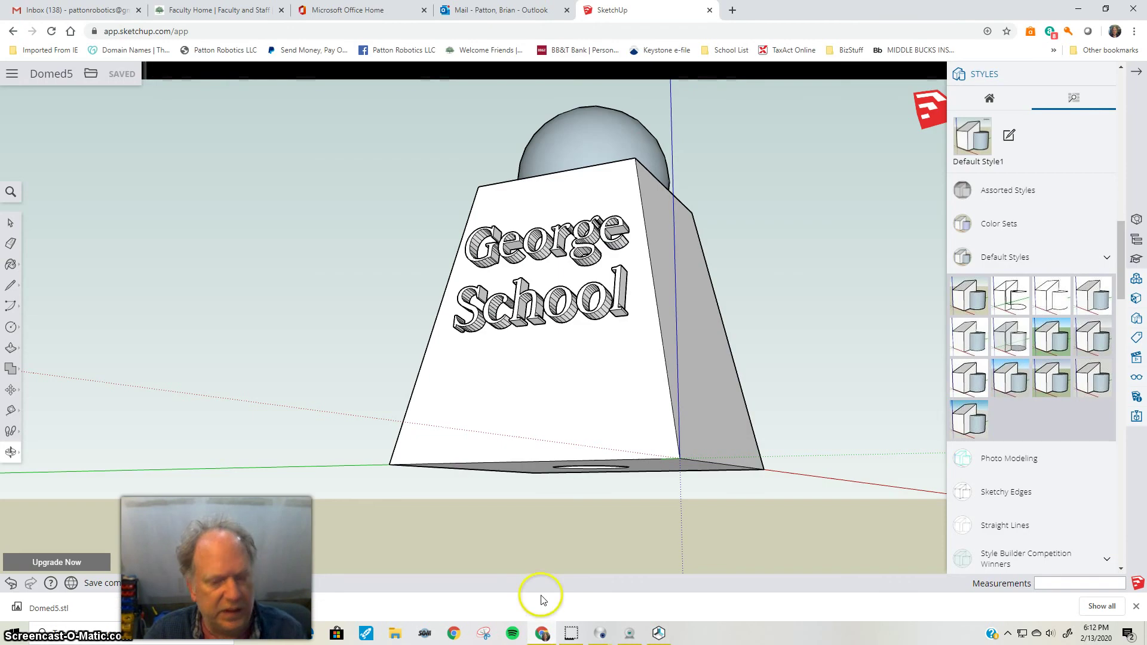